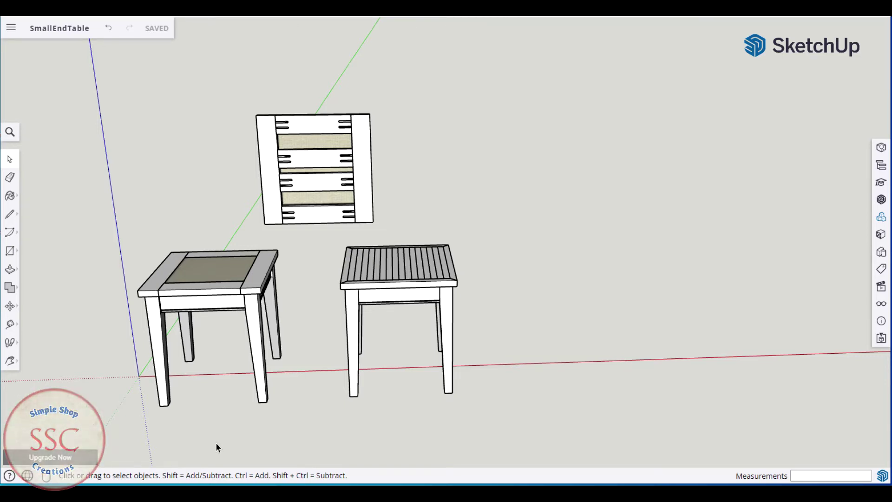
Window-select the tiled-top and then the slatted-top table, ending with the tiled-top table selected.
{"action": "left_click_drag", "start_coordinate": [112, 203], "coordinate": [283, 437]}
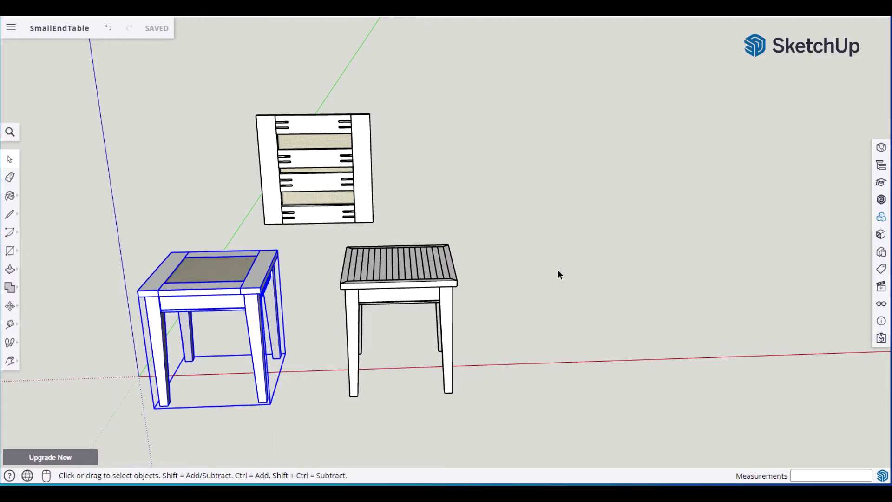
{"action": "left_click", "coordinate": [570, 271]}
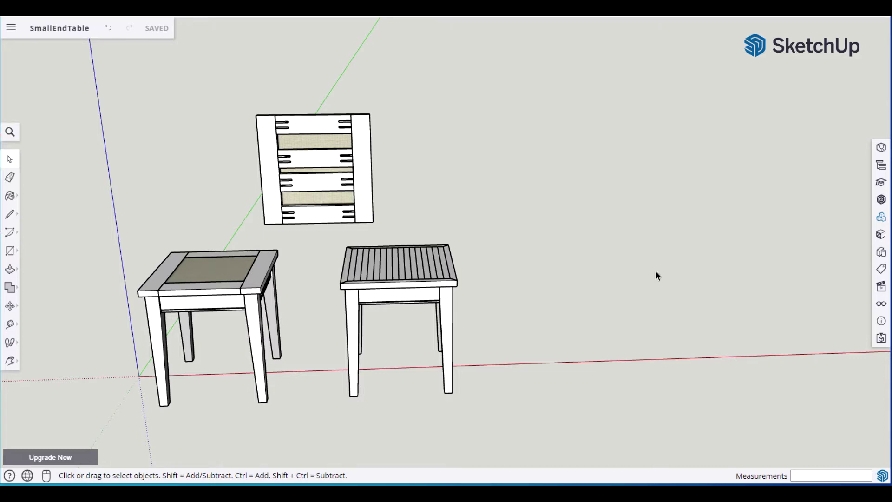
{"action": "left_click_drag", "start_coordinate": [327, 228], "coordinate": [542, 408]}
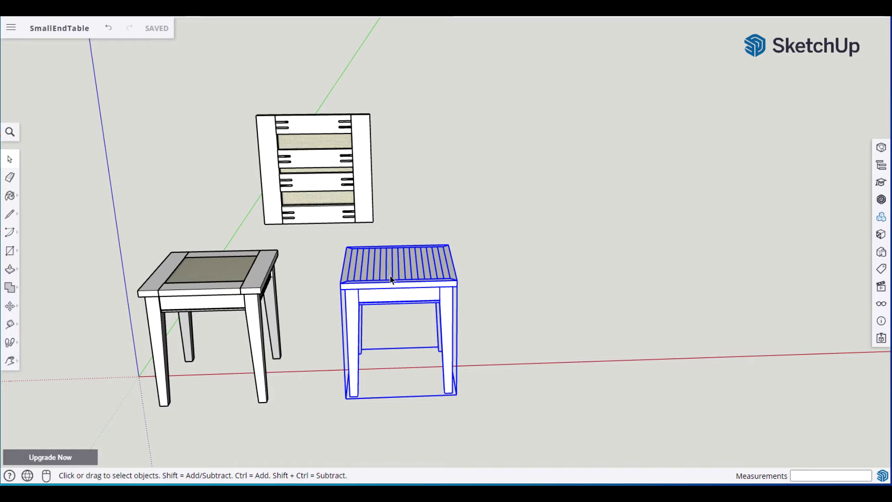
{"action": "left_click", "coordinate": [334, 250]}
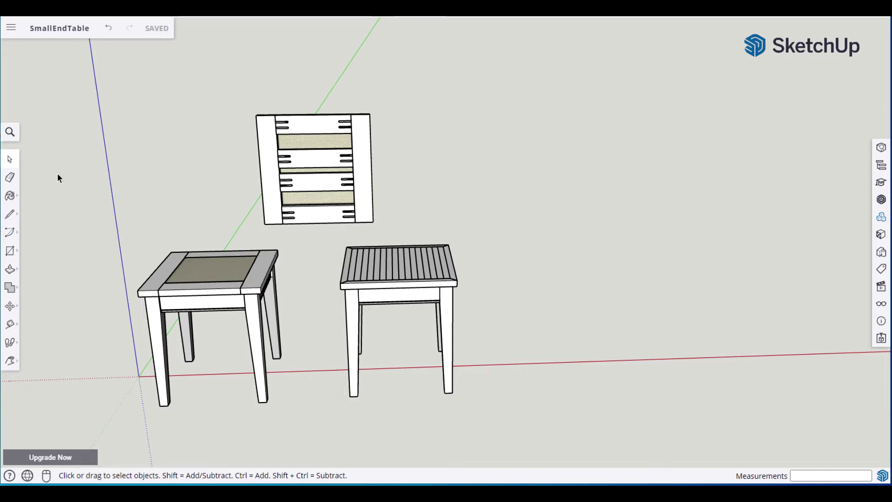
{"action": "left_click_drag", "start_coordinate": [98, 161], "coordinate": [294, 431]}
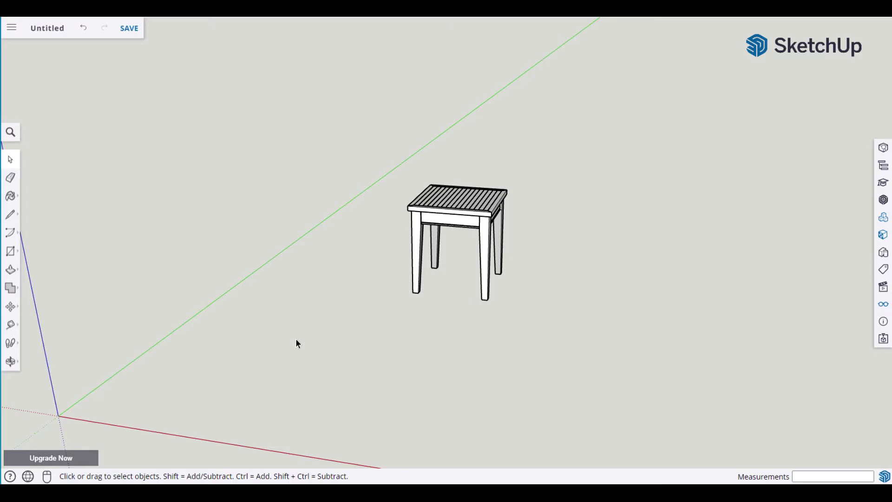
Draw a 12 by 12 inch square face starting at the model origin.
{"action": "key", "text": "r"}
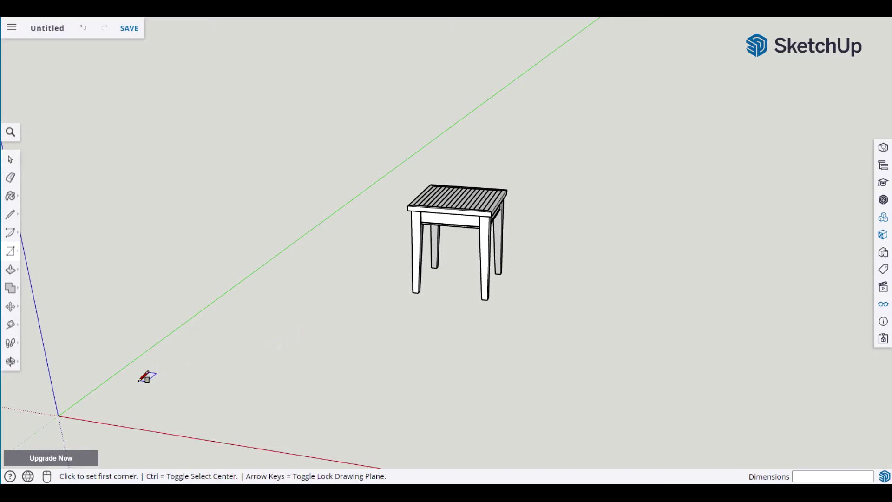
{"action": "left_click", "coordinate": [58, 415]}
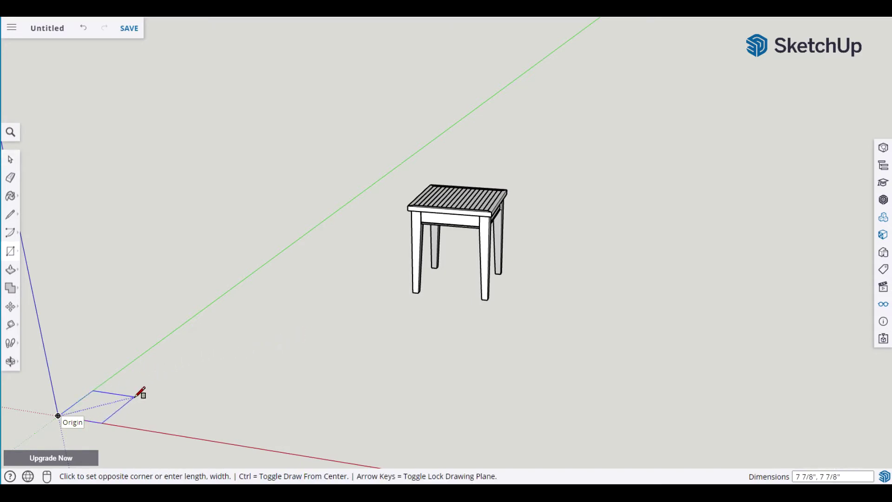
{"action": "type", "text": "12,12"}
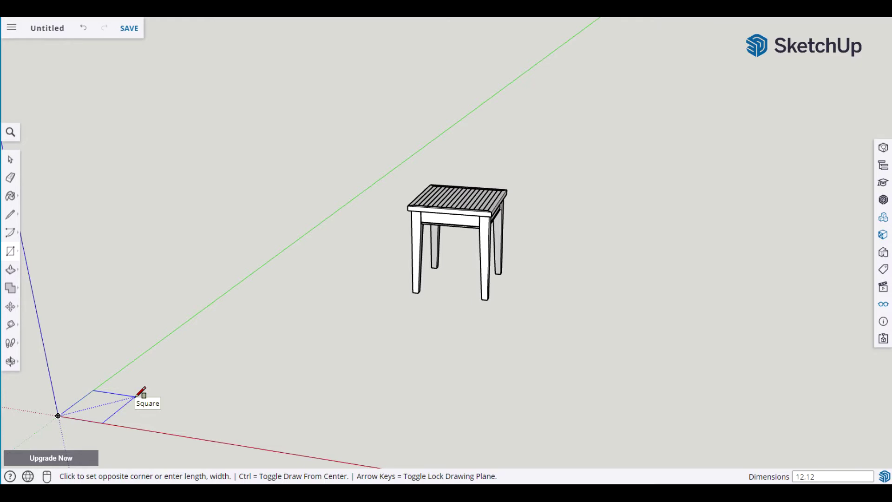
{"action": "key", "text": "Return"}
{"action": "key", "text": "space"}
Frame the new square and the table in view and bring up the Materials panel.
{"action": "middle_click_drag", "start_coordinate": [311, 401], "coordinate": [155, 383]}
{"action": "scroll", "coordinate": [210, 367], "scroll_direction": "up", "scroll_amount": 5}
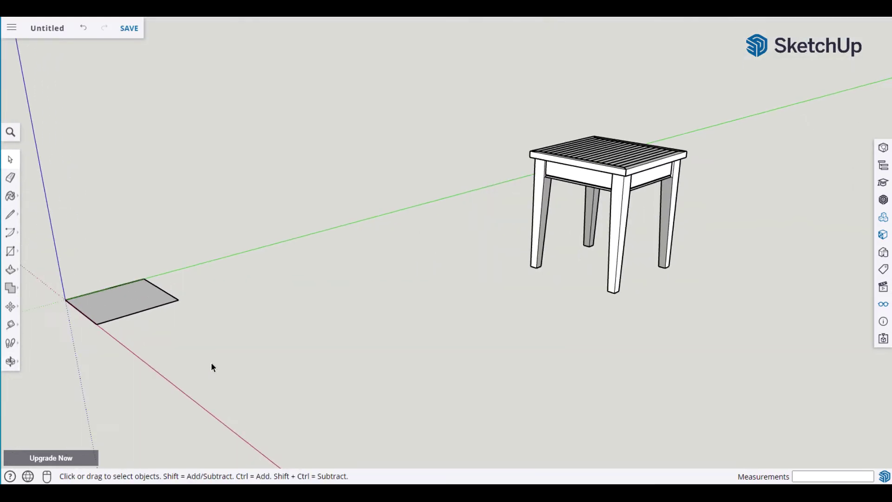
{"action": "middle_click_drag", "start_coordinate": [222, 348], "coordinate": [279, 373], "text": "shift"}
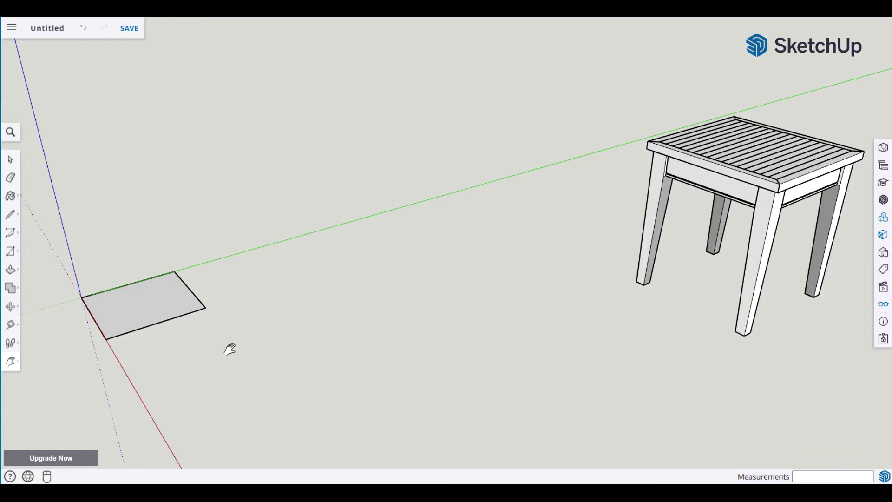
{"action": "key", "text": "b"}
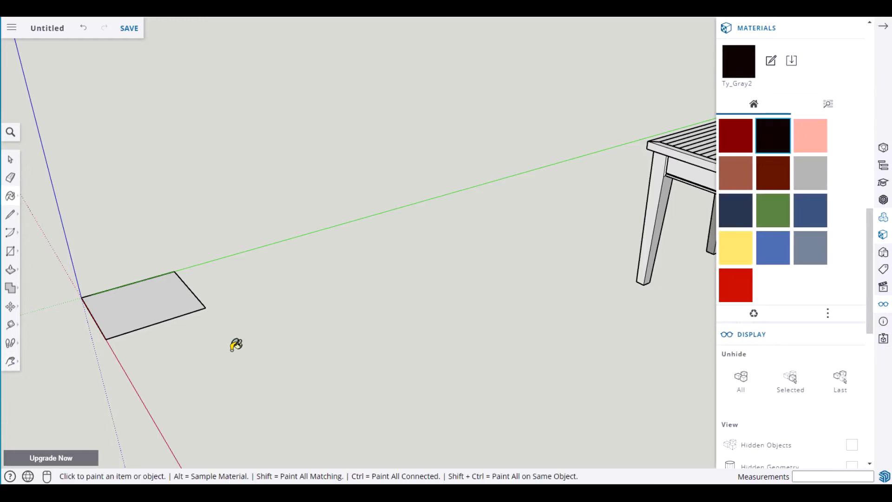
Paint the square with the beige Tile material, close Materials, and select the square face.
{"action": "left_click", "coordinate": [829, 109]}
{"action": "scroll", "coordinate": [786, 210], "scroll_direction": "down", "scroll_amount": 2}
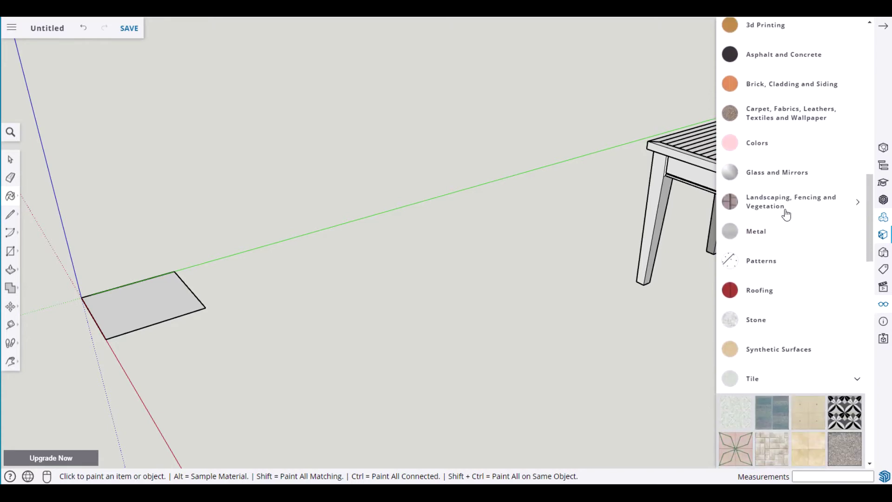
{"action": "scroll", "coordinate": [786, 215], "scroll_direction": "down", "scroll_amount": 5}
{"action": "scroll", "coordinate": [776, 254], "scroll_direction": "down", "scroll_amount": 3}
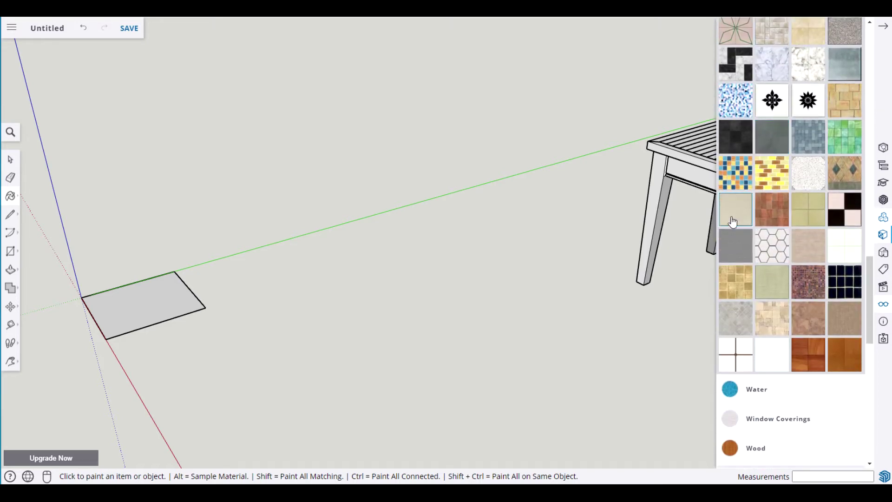
{"action": "left_click", "coordinate": [153, 305]}
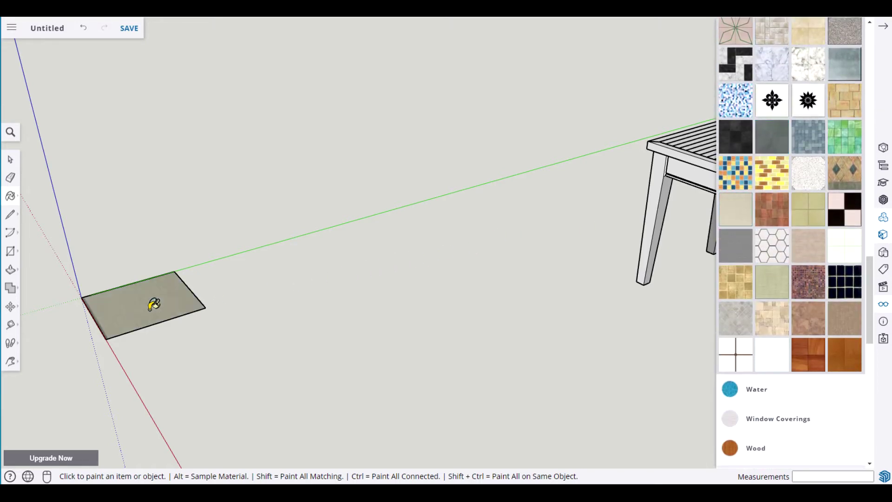
{"action": "key", "text": "space"}
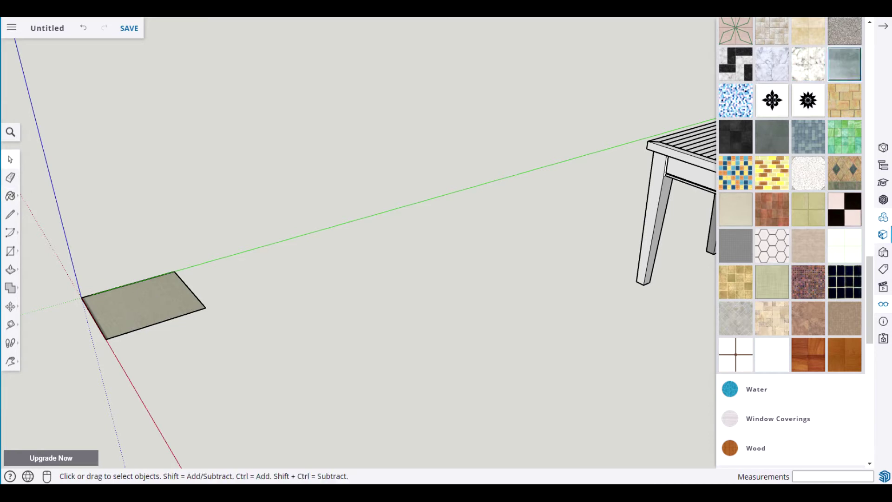
{"action": "left_click", "coordinate": [883, 28]}
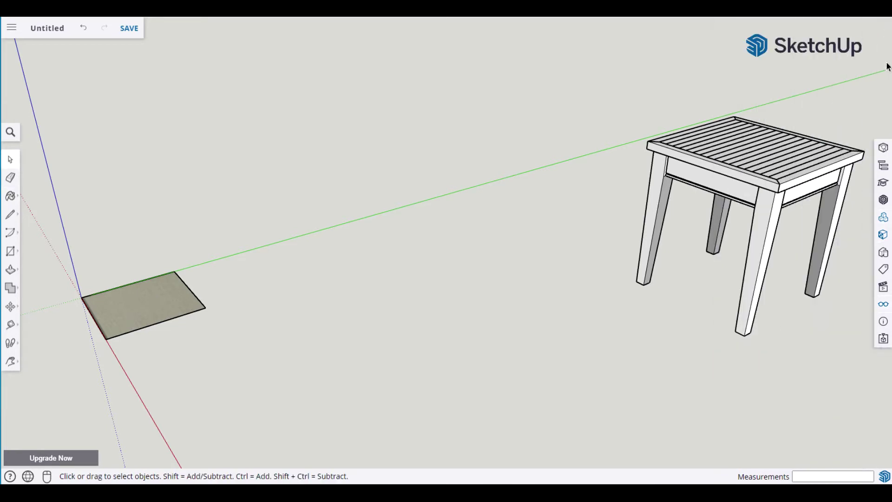
{"action": "left_click", "coordinate": [179, 312]}
Push/Pull the tiled square up 0.25 inch, then orbit to look down onto the slab.
{"action": "key", "text": "p"}
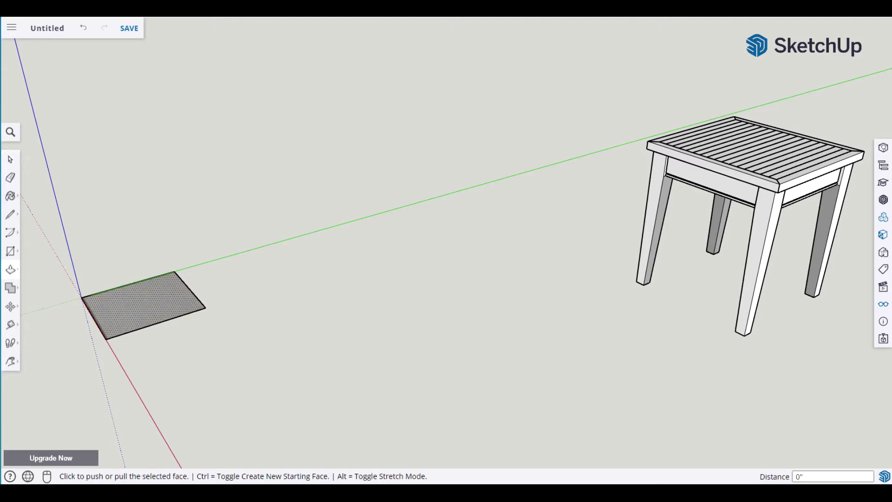
{"action": "left_click", "coordinate": [179, 311]}
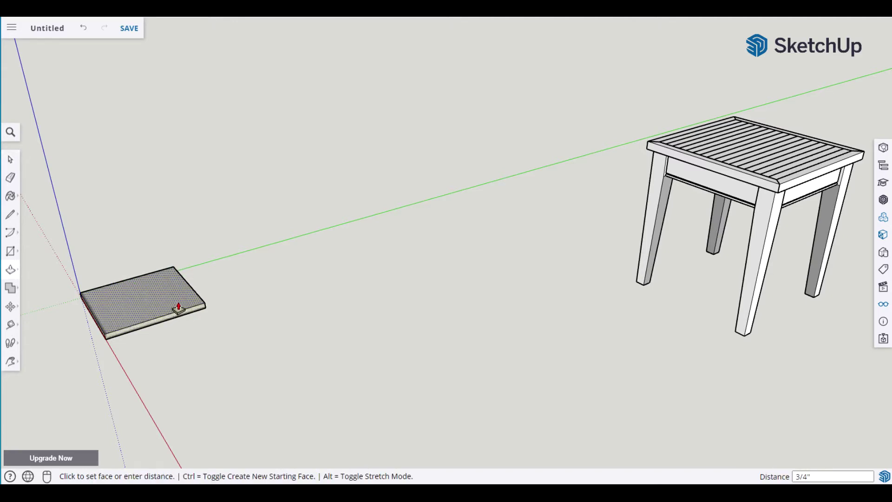
{"action": "type", "text": ".25"}
{"action": "key", "text": "Return"}
{"action": "key", "text": "space"}
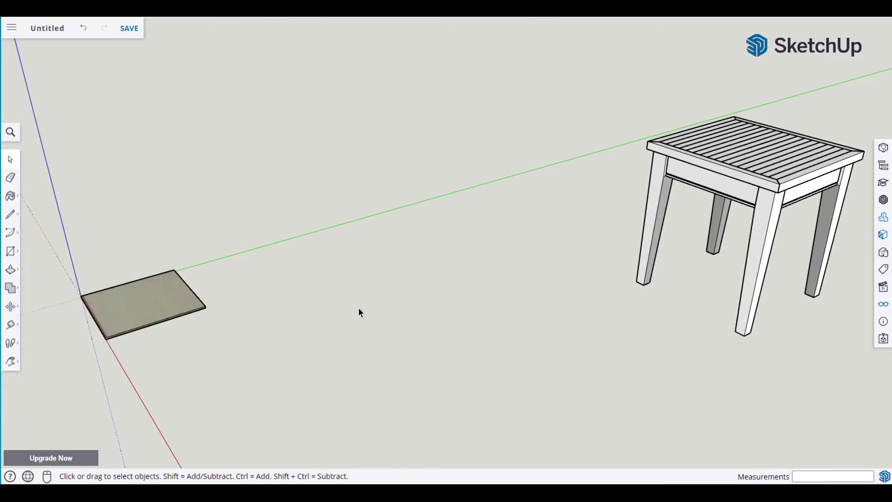
{"action": "middle_click_drag", "start_coordinate": [293, 330], "coordinate": [328, 323]}
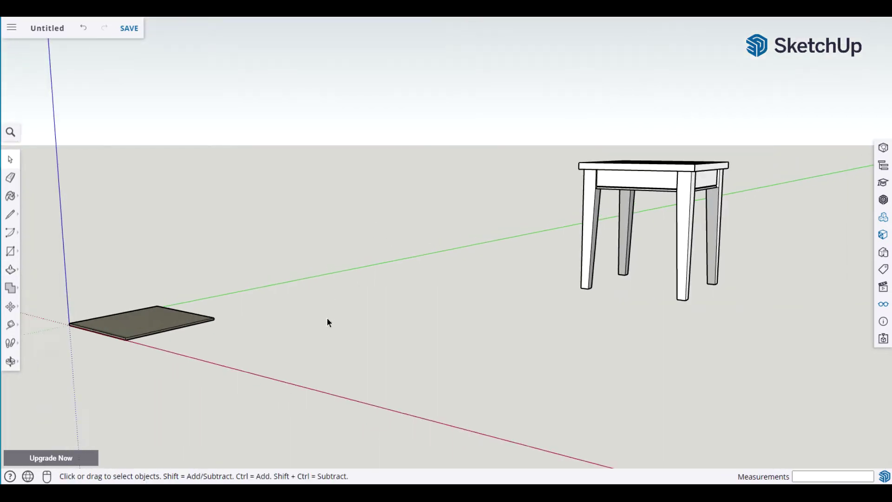
{"action": "scroll", "coordinate": [326, 331], "scroll_direction": "up", "scroll_amount": 2}
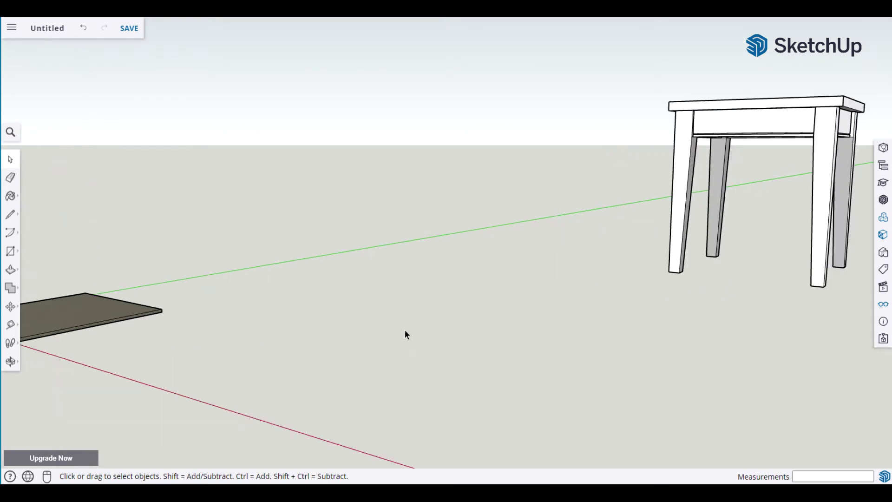
{"action": "middle_click_drag", "start_coordinate": [176, 335], "coordinate": [145, 316]}
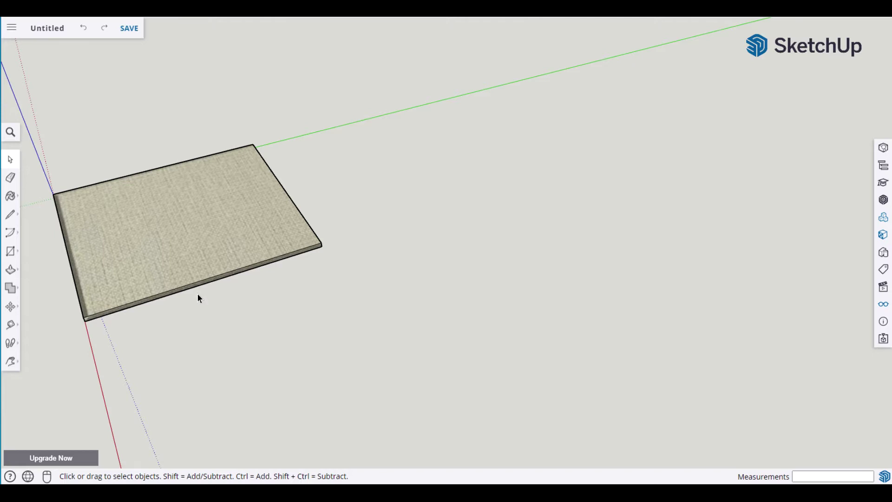
Place a Tape Measure guide line along the slab's front edge.
{"action": "key", "text": "t"}
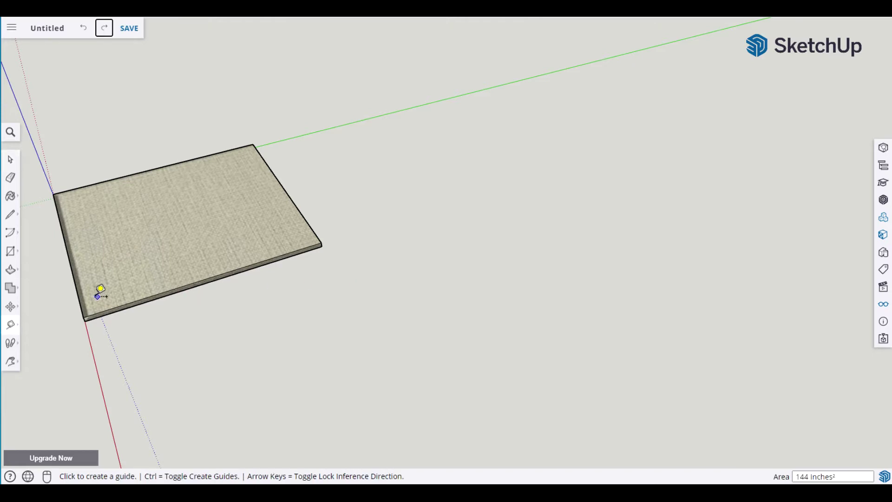
{"action": "left_click", "coordinate": [81, 290]}
{"action": "left_click", "coordinate": [82, 289]}
{"action": "key", "text": "space"}
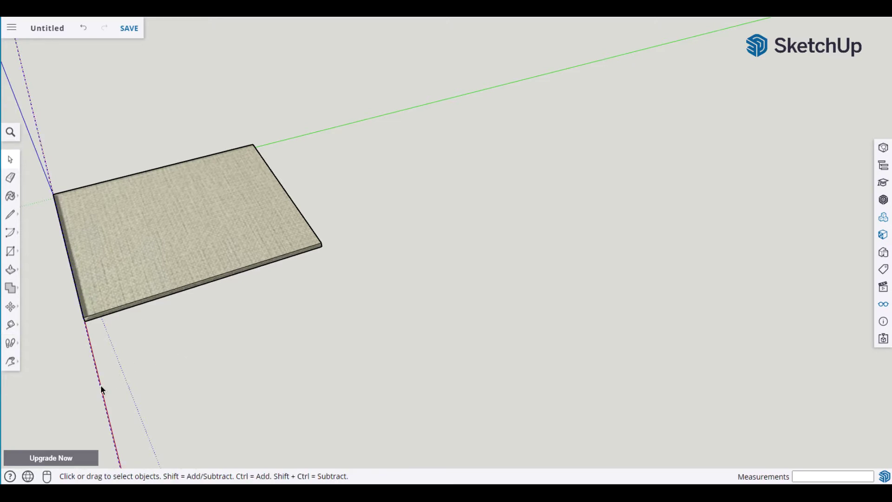
Copy the guide across the slab with Ctrl-Move, spread /3 into equal thirds.
{"action": "key", "text": "m"}
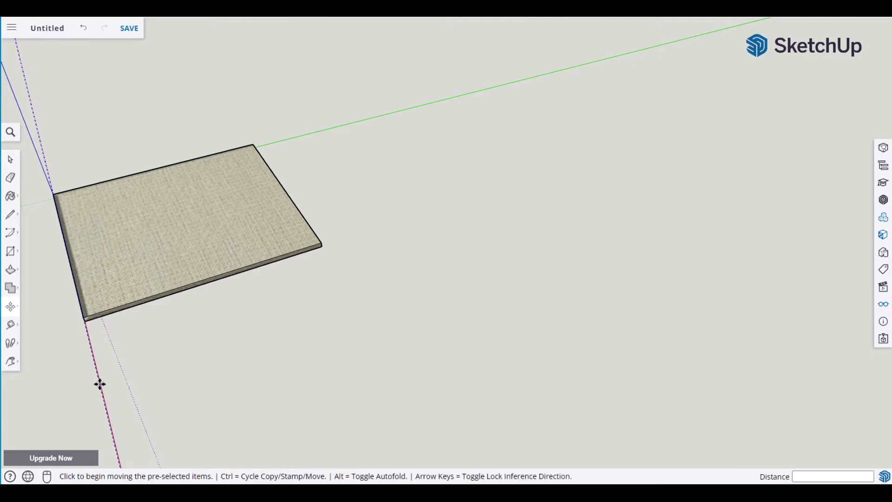
{"action": "left_click", "coordinate": [100, 383]}
{"action": "key", "text": "ctrl"}
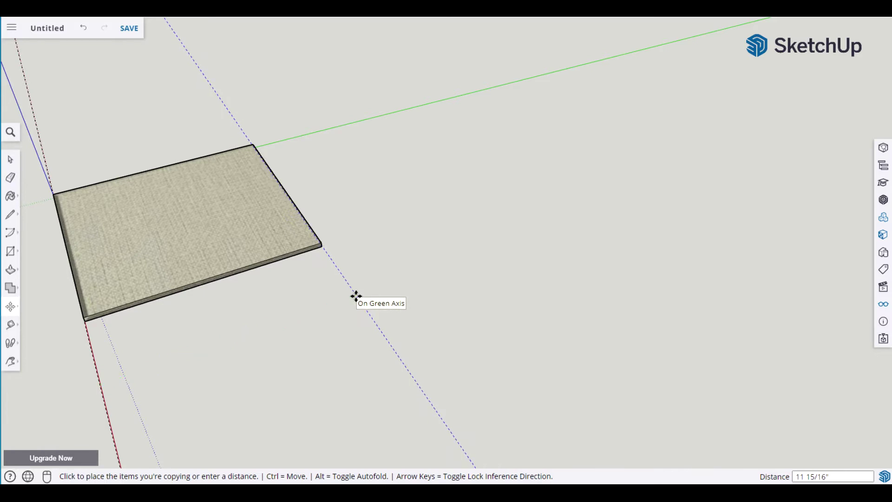
{"action": "type", "text": "/3"}
{"action": "key", "text": "Return"}
{"action": "key", "text": "space"}
{"action": "middle_click_drag", "start_coordinate": [355, 296], "coordinate": [72, 184]}
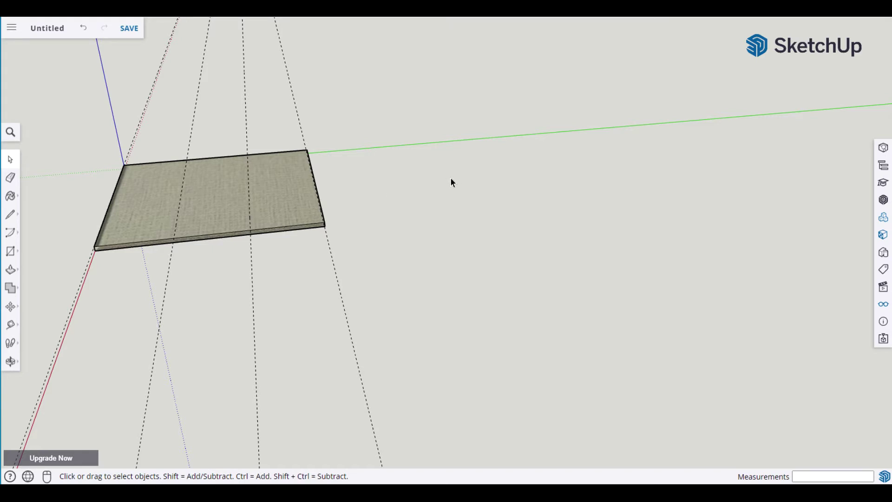
Draw a 3 by 12 1/8 inch rectangle beside the slab and push it up 0.75 inch.
{"action": "key", "text": "r"}
{"action": "left_click", "coordinate": [425, 177]}
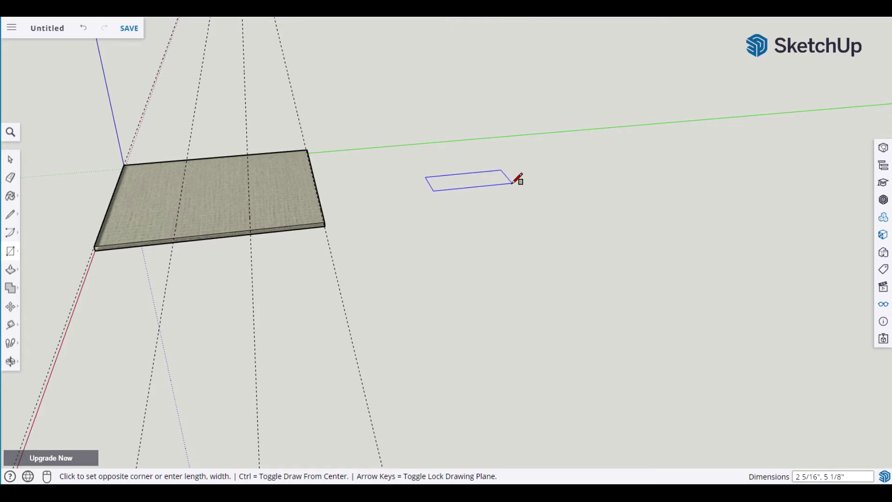
{"action": "type", "text": "3,12.125"}
{"action": "key", "text": "Return"}
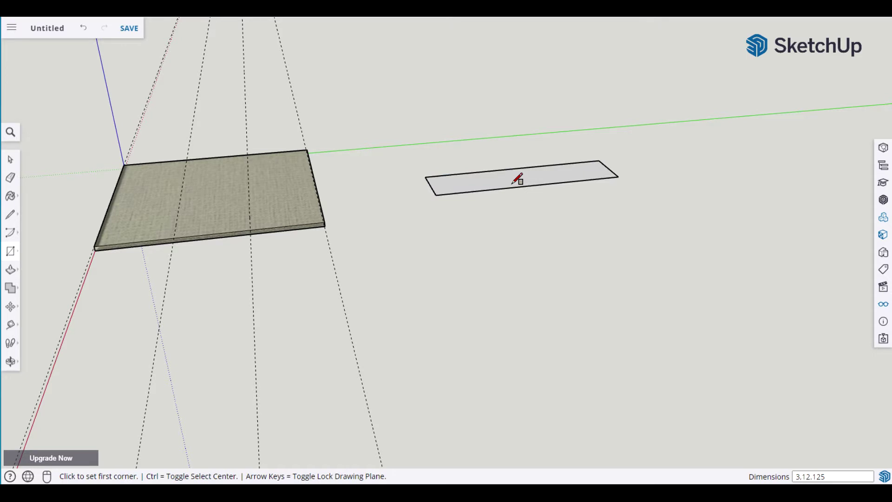
{"action": "key", "text": "space"}
{"action": "left_click", "coordinate": [517, 186]}
{"action": "key", "text": "p"}
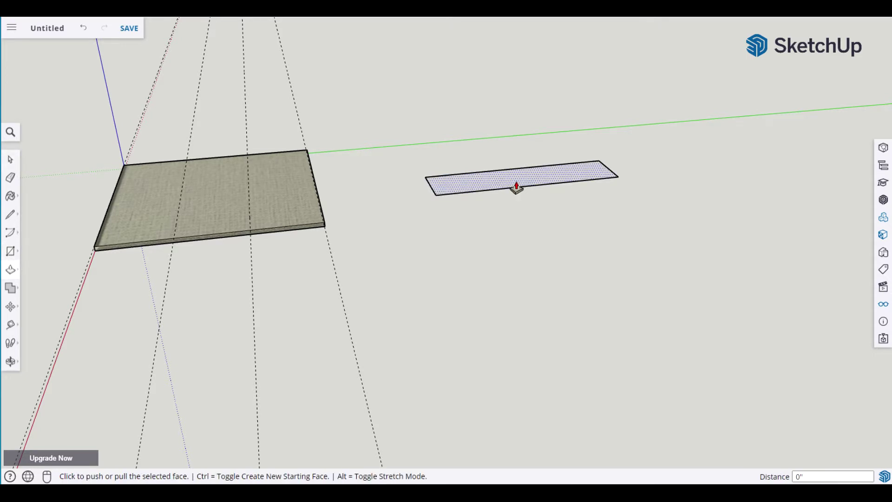
{"action": "left_click", "coordinate": [516, 186]}
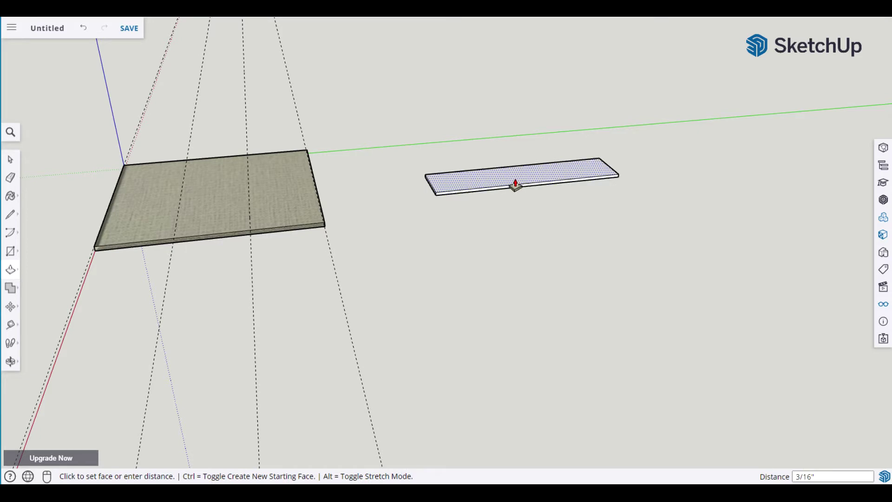
{"action": "type", "text": ".75"}
{"action": "key", "text": "Return"}
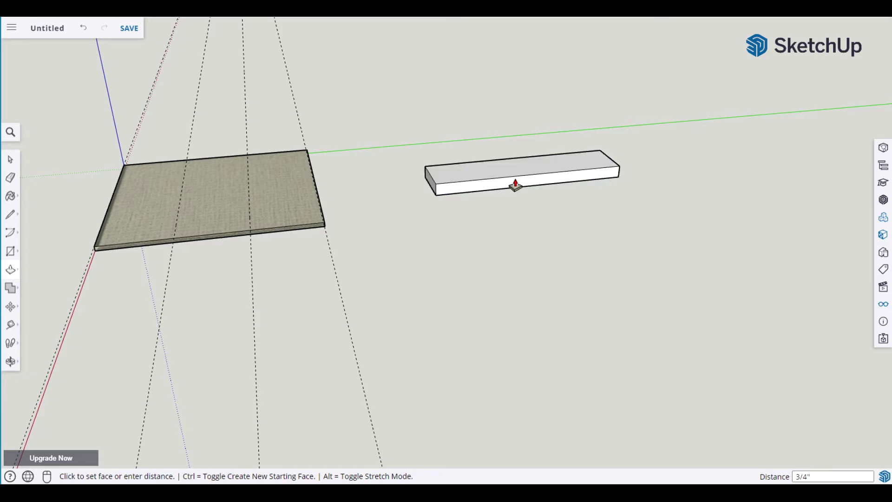
{"action": "key", "text": "space"}
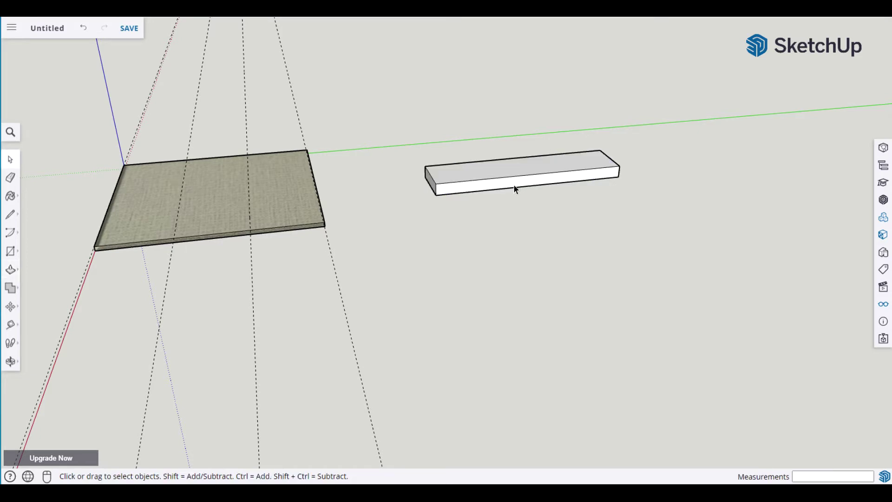
Make the whole board a component named TileSupport.
{"action": "triple_click", "coordinate": [515, 188]}
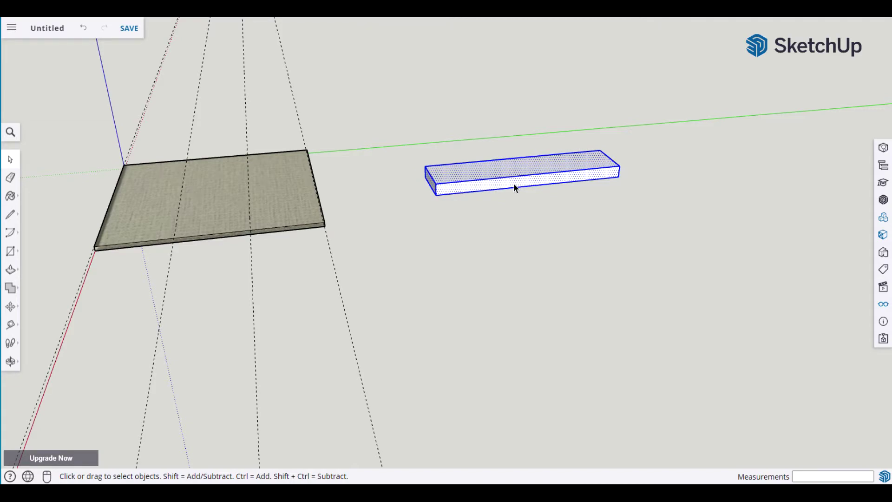
{"action": "key", "text": "g"}
{"action": "type", "text": "T"}
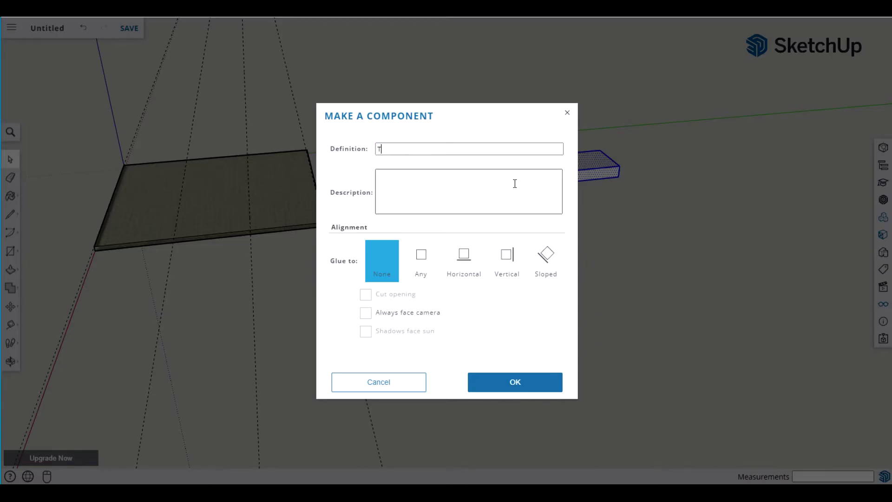
{"action": "type", "text": "ileSupport"}
{"action": "left_click", "coordinate": [510, 381]}
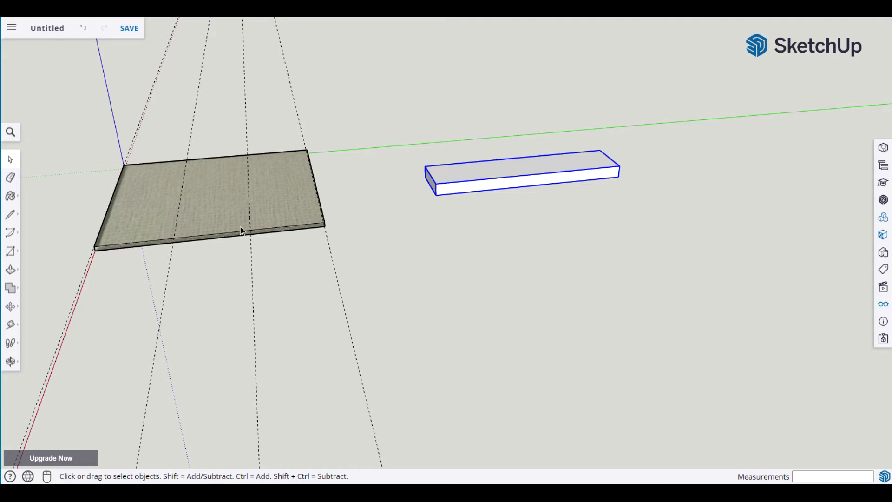
{"action": "key", "text": "q"}
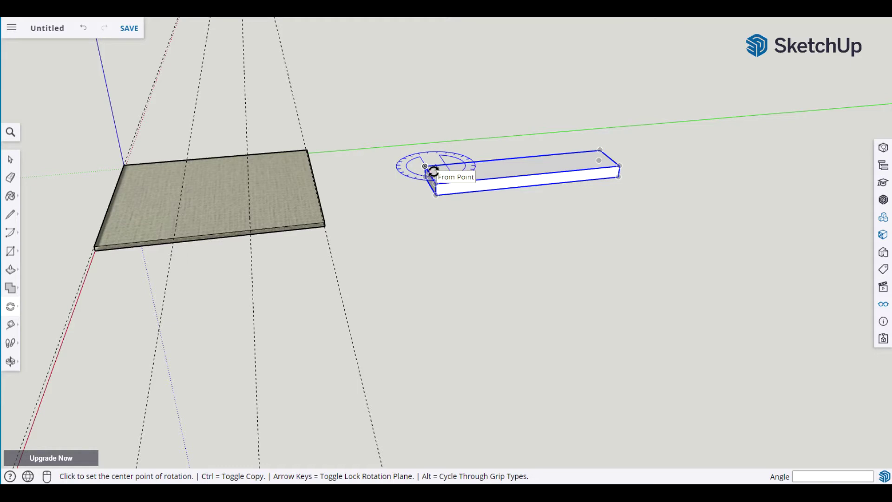
Rotate the TileSupport board 90 degrees about its near corner, then orbit and zoom to inspect.
{"action": "left_click", "coordinate": [425, 165]}
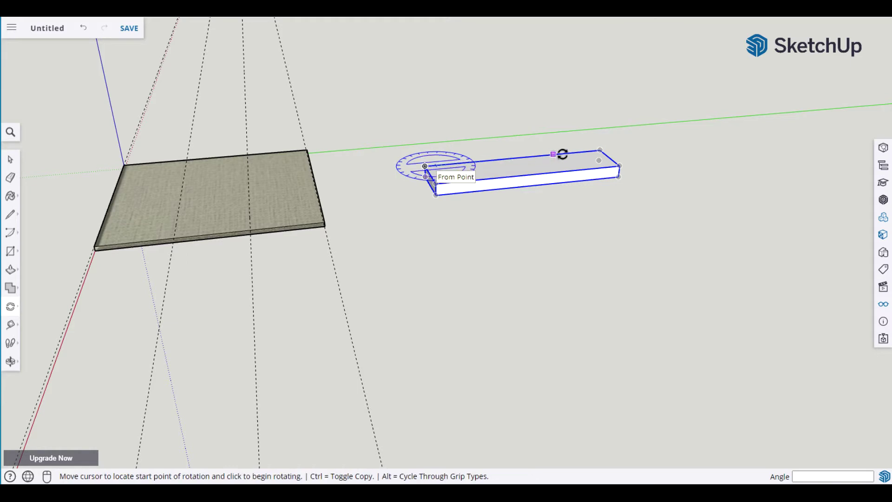
{"action": "left_click", "coordinate": [601, 151]}
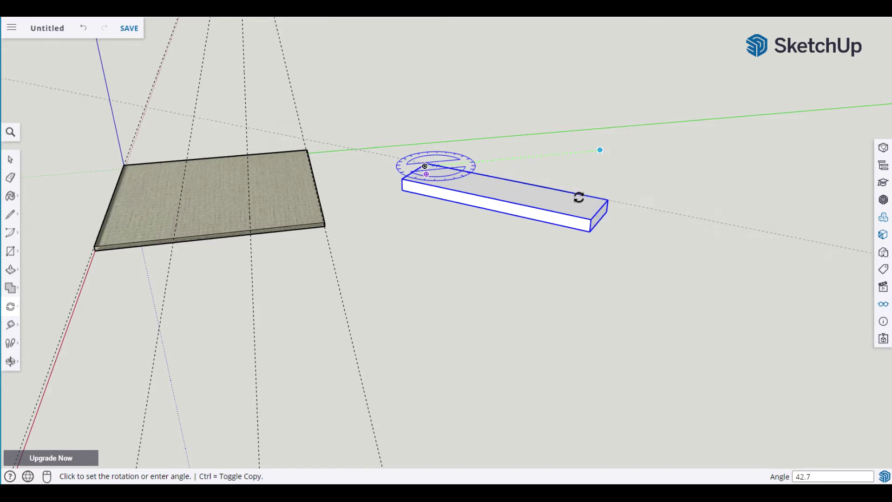
{"action": "type", "text": "3"}
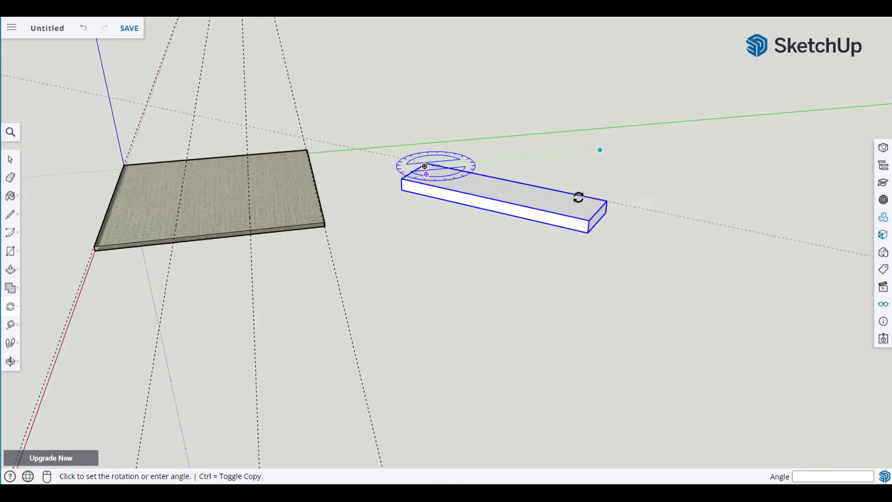
{"action": "type", "text": "0"}
{"action": "key", "text": "Return"}
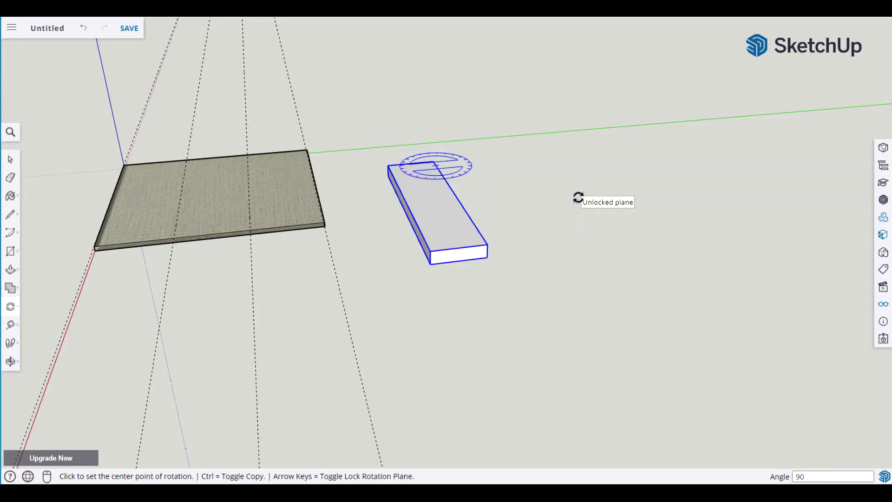
{"action": "key", "text": "space"}
{"action": "middle_click_drag", "start_coordinate": [557, 239], "coordinate": [522, 153]}
{"action": "middle_click_drag", "start_coordinate": [393, 229], "coordinate": [385, 264]}
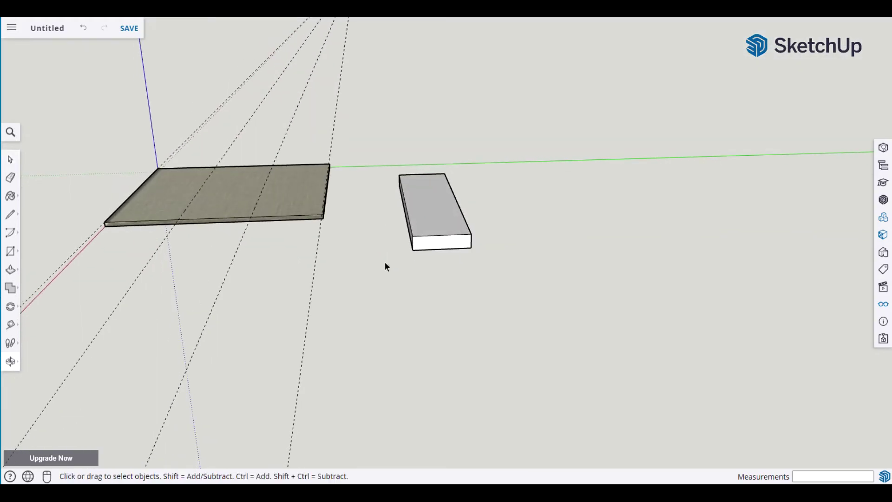
{"action": "scroll", "coordinate": [367, 256], "scroll_direction": "up", "scroll_amount": 3}
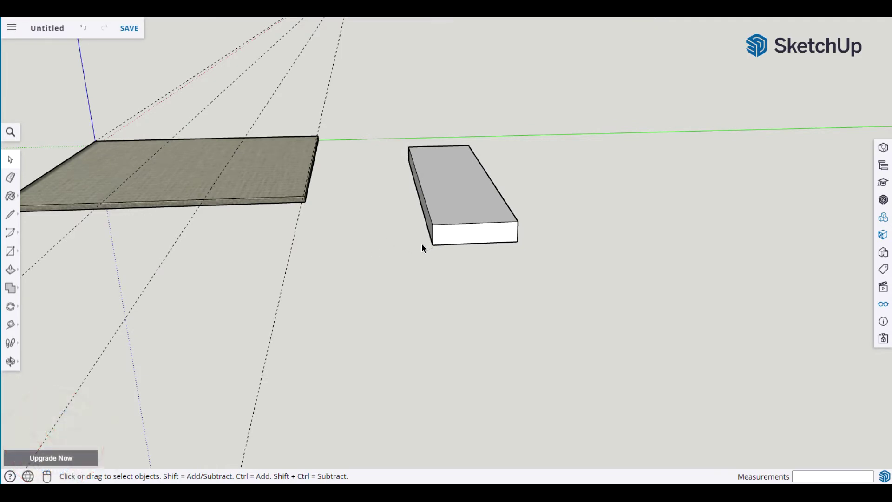
Select the TileSupport board, start a move from its front face, then cancel it.
{"action": "left_click", "coordinate": [470, 220]}
{"action": "key", "text": "m"}
{"action": "mouse_move", "coordinate": [473, 241]}
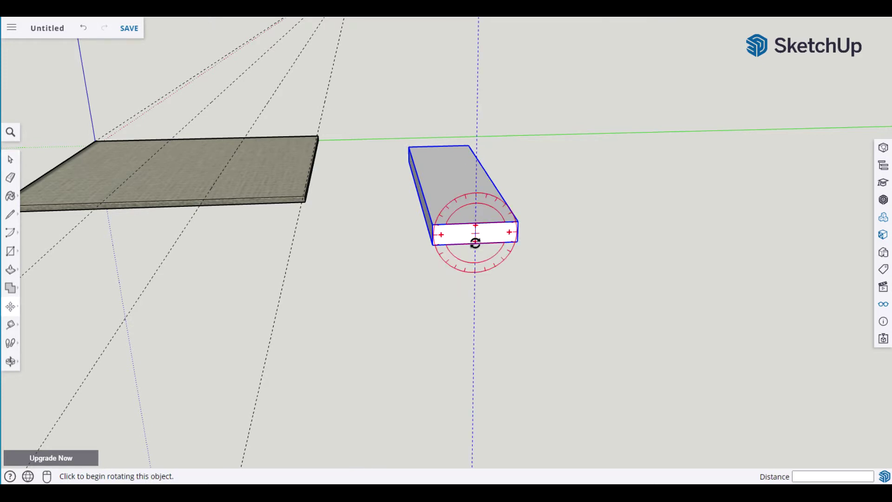
{"action": "left_click", "coordinate": [475, 243]}
{"action": "key", "text": "space"}
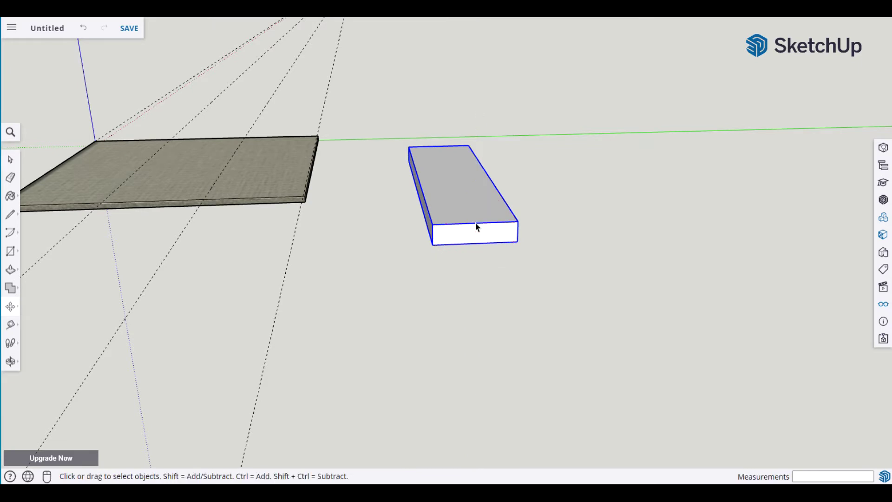
Move the TileSupport board from its bottom edge onto the slab's front edge.
{"action": "key", "text": "m"}
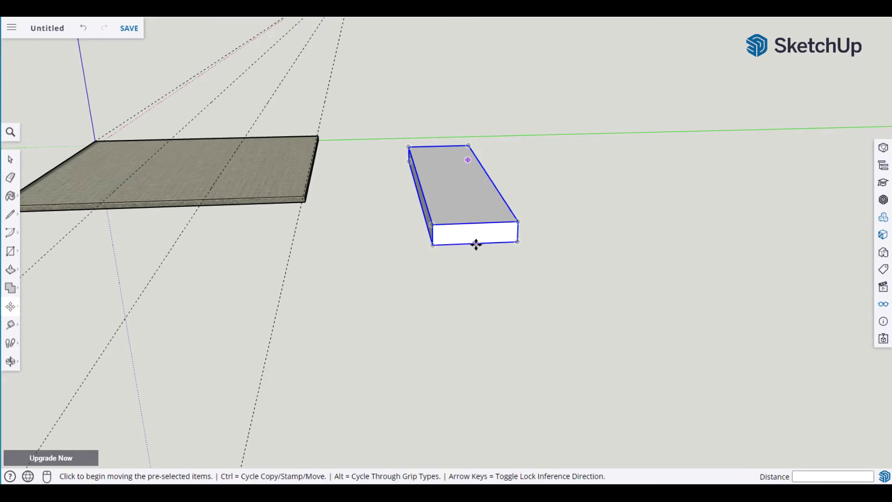
{"action": "left_click", "coordinate": [475, 242]}
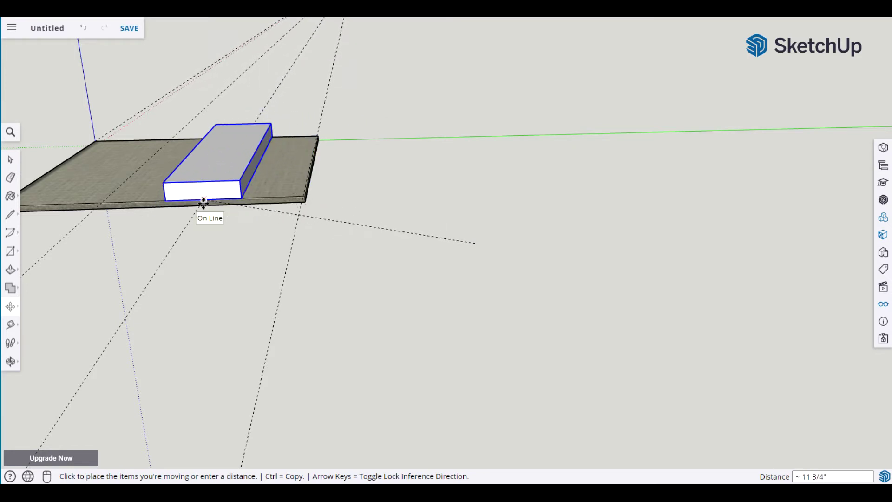
{"action": "left_click", "coordinate": [198, 201]}
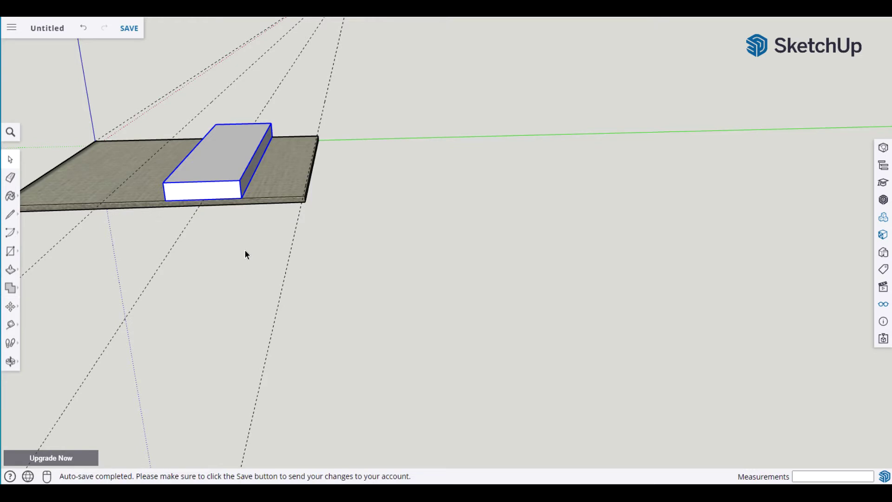
{"action": "key", "text": "space"}
Orbit closer and pick up the board again at its bottom-edge midpoint for another move.
{"action": "scroll", "coordinate": [246, 240], "scroll_direction": "up", "scroll_amount": 8}
{"action": "key", "text": "o"}
{"action": "left_click_drag", "start_coordinate": [218, 210], "coordinate": [348, 199]}
{"action": "key", "text": "space"}
{"action": "scroll", "coordinate": [355, 207], "scroll_direction": "down", "scroll_amount": 3}
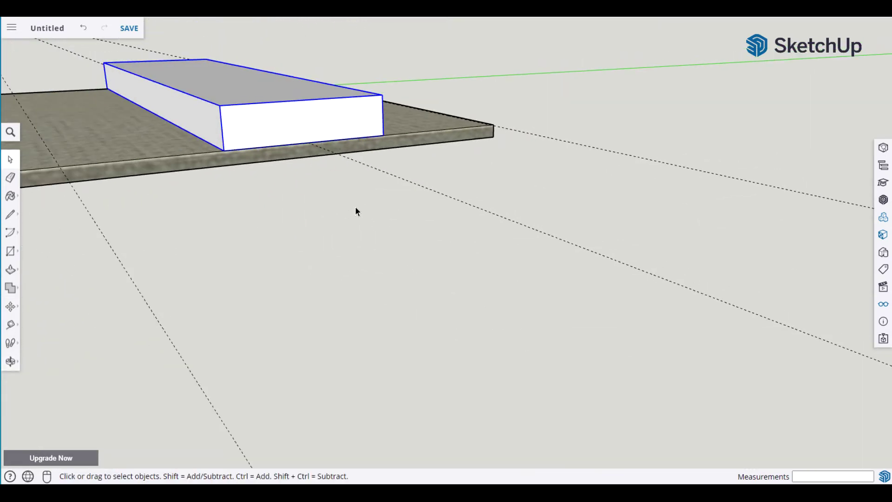
{"action": "key", "text": "m"}
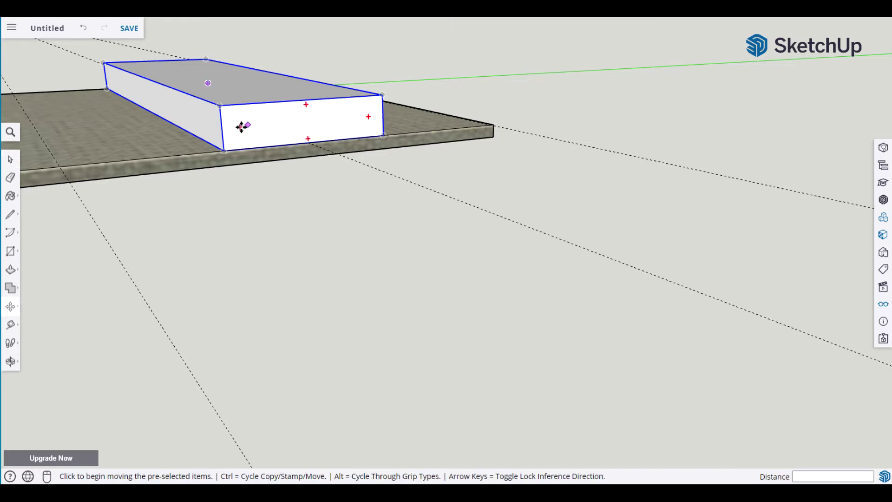
{"action": "left_click", "coordinate": [309, 139]}
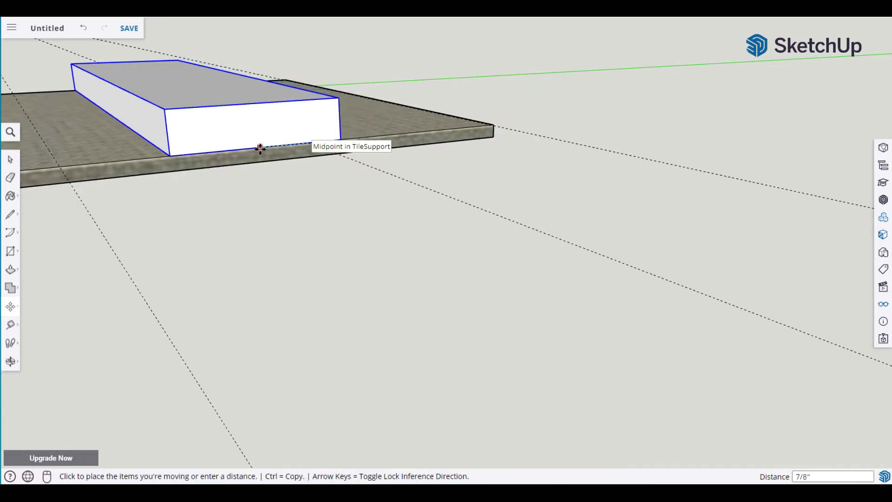
Place a Ctrl-copy of the TileSupport board parallel beside the first, then deselect and orbit side-on.
{"action": "key", "text": "ctrl"}
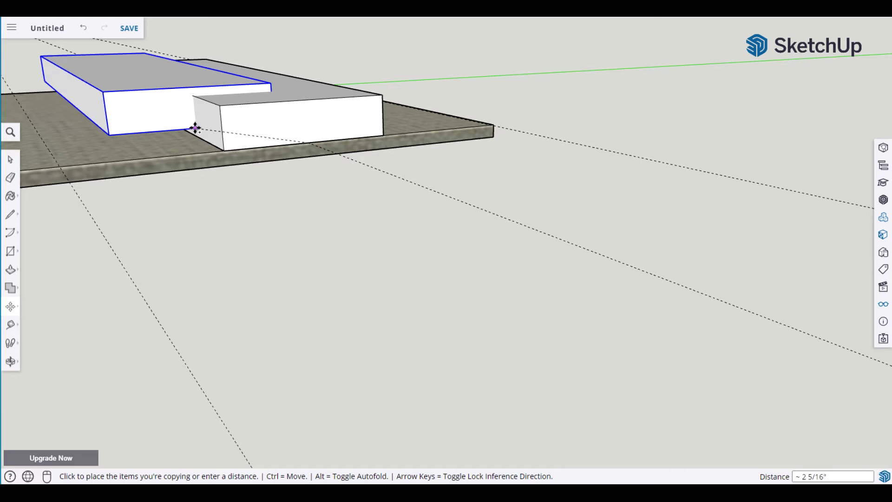
{"action": "left_click", "coordinate": [59, 166]}
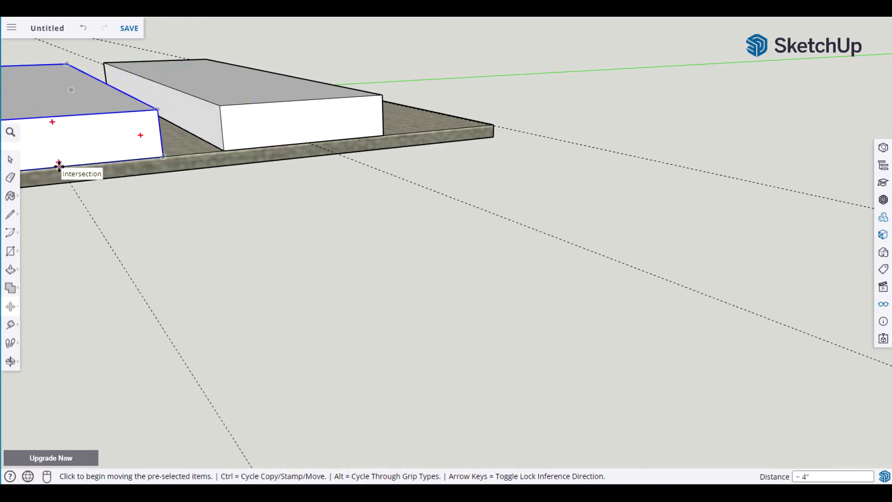
{"action": "key", "text": "space"}
{"action": "left_click", "coordinate": [241, 218]}
{"action": "scroll", "coordinate": [278, 232], "scroll_direction": "down", "scroll_amount": 3}
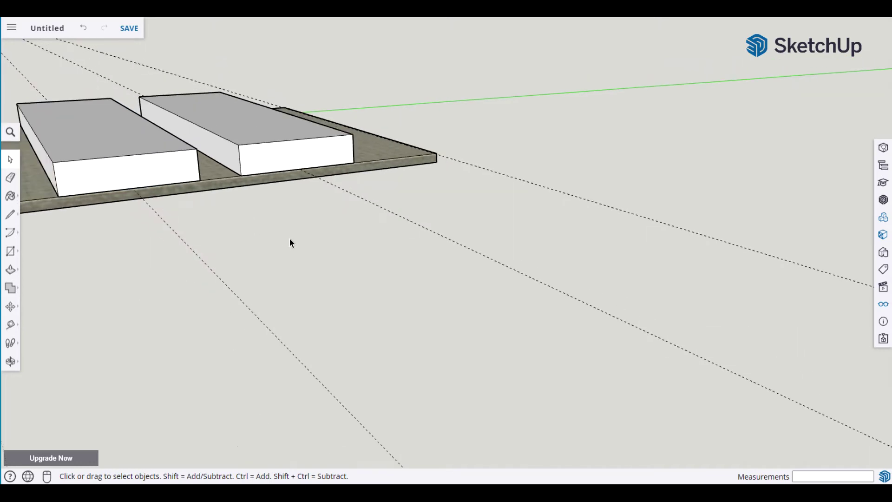
{"action": "middle_click_drag", "start_coordinate": [368, 261], "coordinate": [313, 255]}
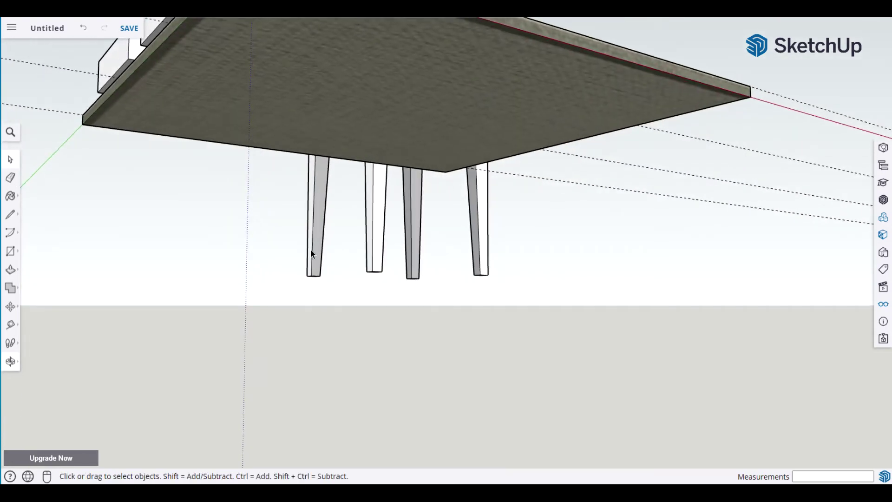
Select both white block faces on the table top and move them 1 inch, then deselect.
{"action": "mouse_move", "coordinate": [287, 222]}
{"action": "middle_mouse_down", "text": "shift"}
{"action": "mouse_move", "coordinate": [296, 205]}
{"action": "mouse_move", "coordinate": [279, 292]}
{"action": "mouse_move", "coordinate": [296, 224]}
{"action": "middle_mouse_up", "text": "shift"}
{"action": "scroll", "coordinate": [251, 241], "scroll_direction": "up", "scroll_amount": 4}
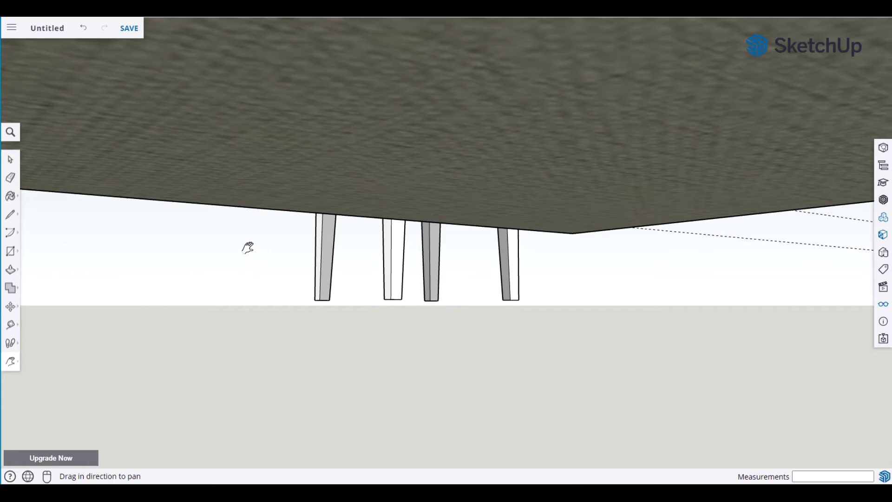
{"action": "middle_click_drag", "start_coordinate": [227, 238], "coordinate": [293, 318], "text": "shift"}
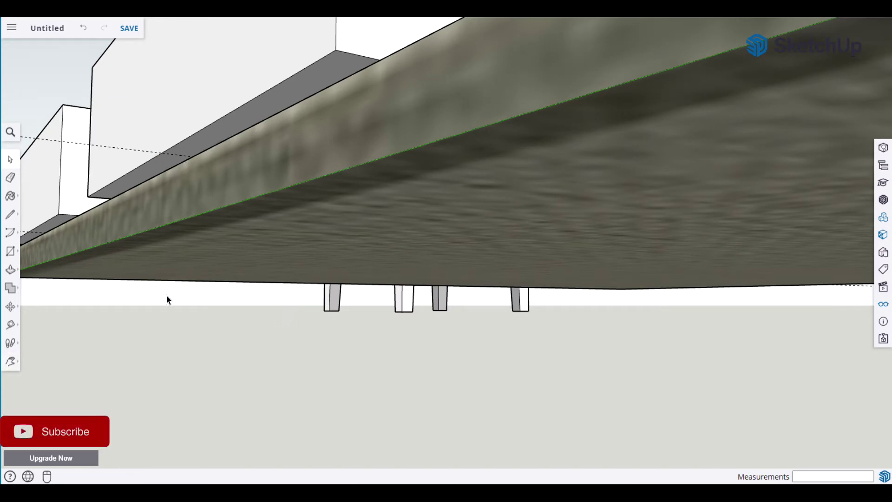
{"action": "key", "text": "space"}
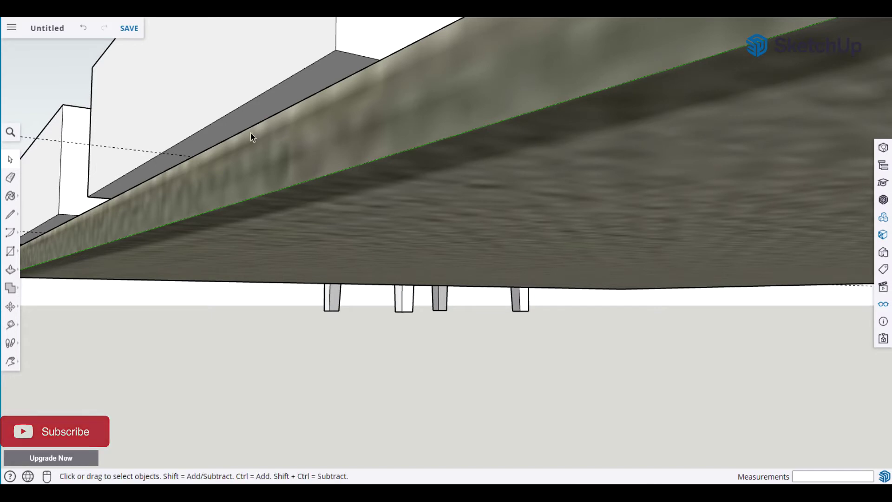
{"action": "double_click", "coordinate": [177, 116]}
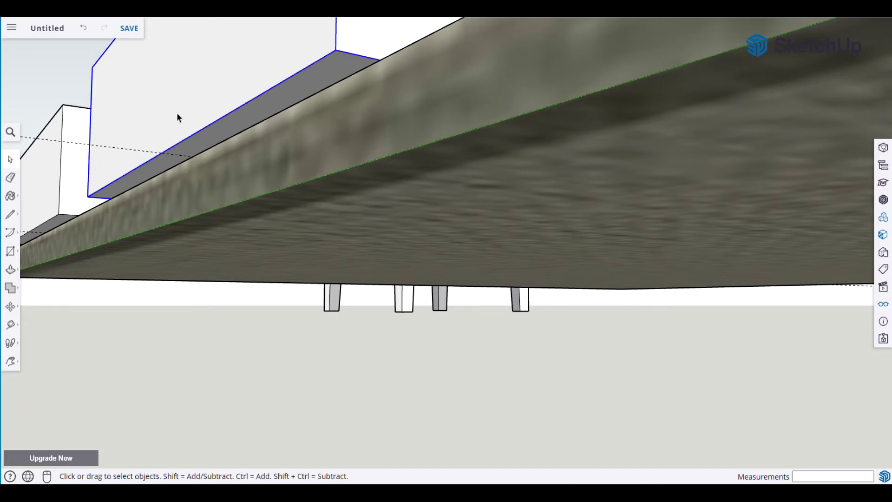
{"action": "double_click", "coordinate": [49, 188], "text": "ctrl"}
{"action": "key", "text": "m"}
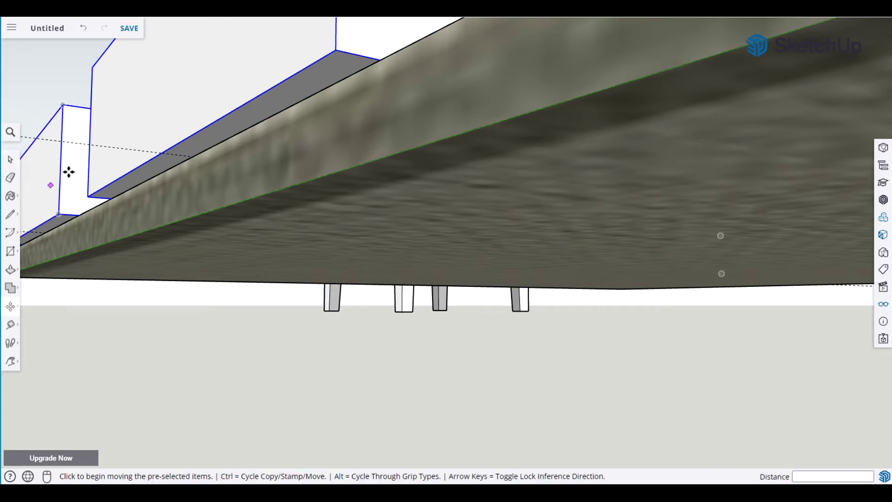
{"action": "left_click", "coordinate": [159, 150]}
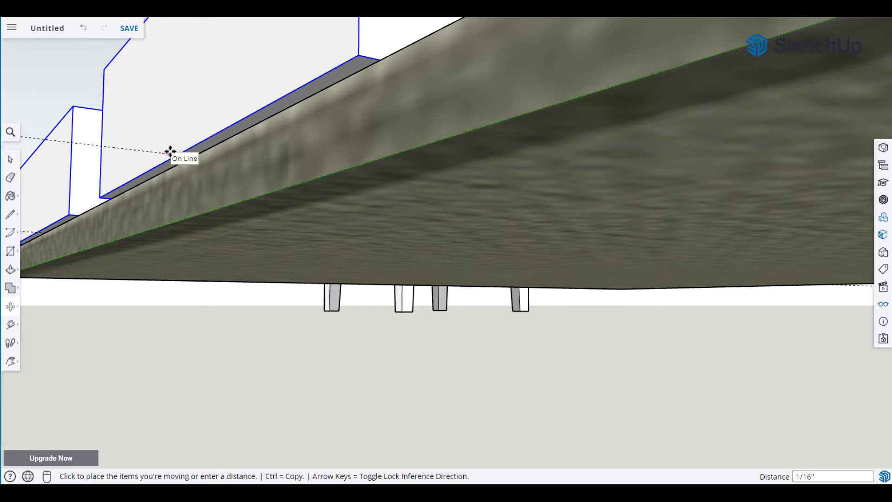
{"action": "type", "text": "1"}
{"action": "key", "text": "space"}
{"action": "left_click", "coordinate": [171, 349]}
Window-select the stray dashed guide lines around the tile base and delete them.
{"action": "key", "text": "o"}
{"action": "left_click_drag", "start_coordinate": [171, 349], "coordinate": [239, 277]}
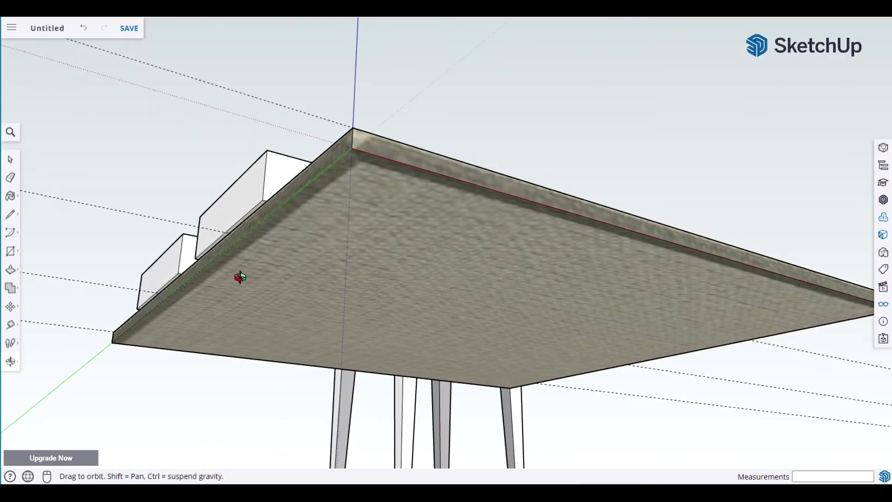
{"action": "key", "text": "space"}
{"action": "key", "text": "h"}
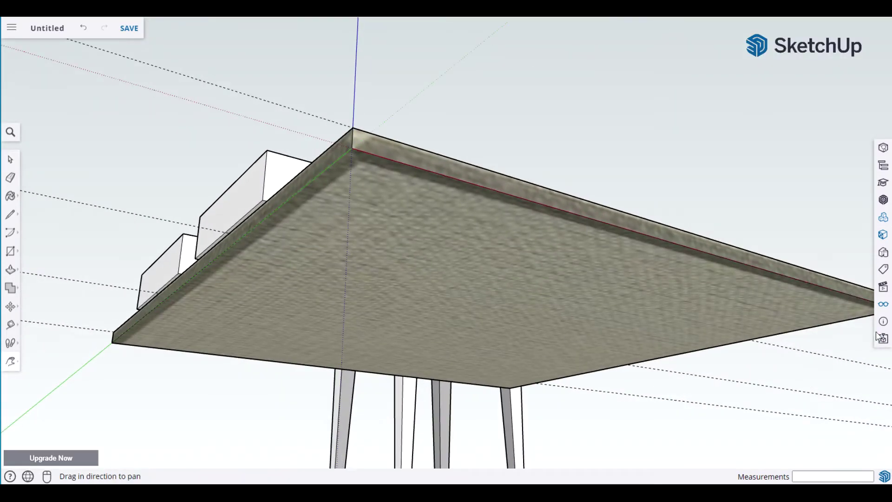
{"action": "left_click_drag", "start_coordinate": [685, 325], "coordinate": [123, 348]}
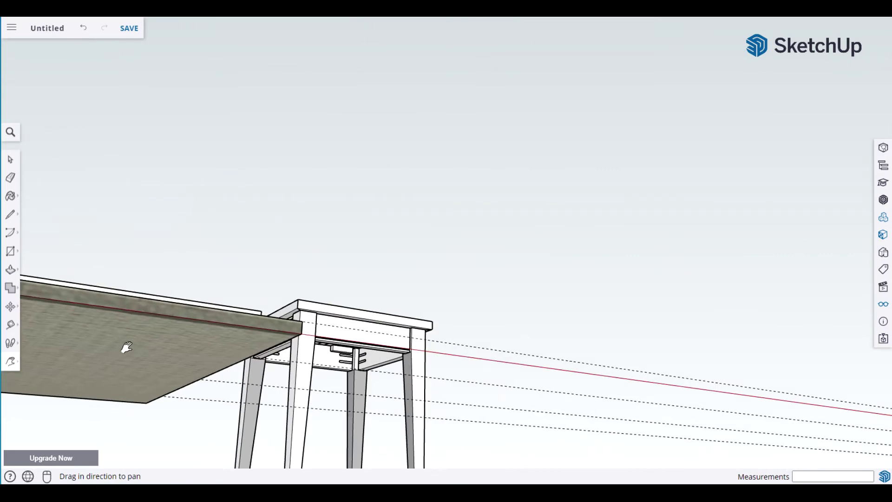
{"action": "key", "text": "o"}
{"action": "left_click_drag", "start_coordinate": [446, 363], "coordinate": [330, 372]}
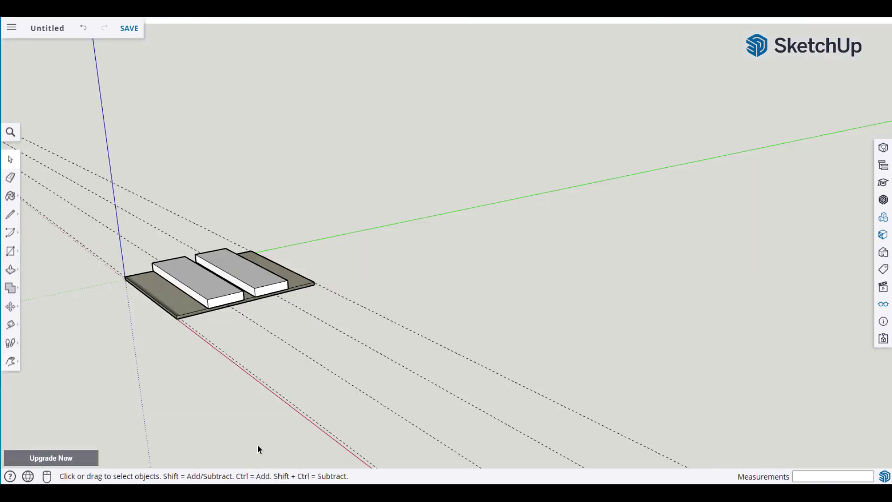
{"action": "left_click_drag", "start_coordinate": [259, 449], "coordinate": [551, 320]}
{"action": "key", "text": "Delete"}
{"action": "key", "text": "Delete"}
Erase the last guide line along the red axis and check the display settings.
{"action": "left_click", "coordinate": [341, 441]}
{"action": "key", "text": "Delete"}
{"action": "left_click", "coordinate": [884, 304]}
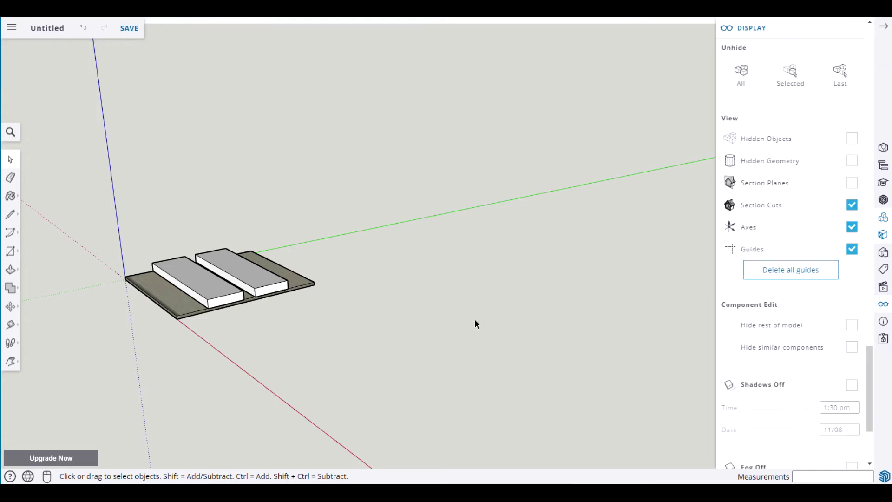
{"action": "left_click", "coordinate": [883, 26]}
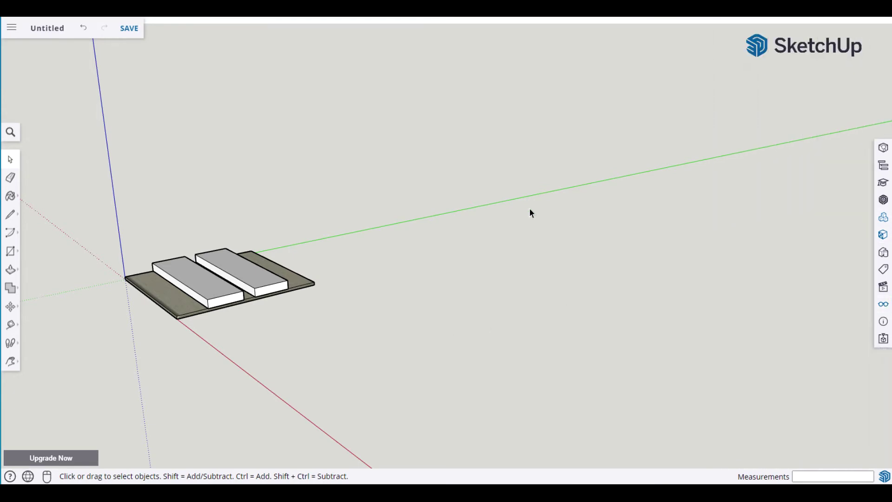
Select the base board and the front block.
{"action": "middle_click_drag", "start_coordinate": [509, 235], "coordinate": [488, 316]}
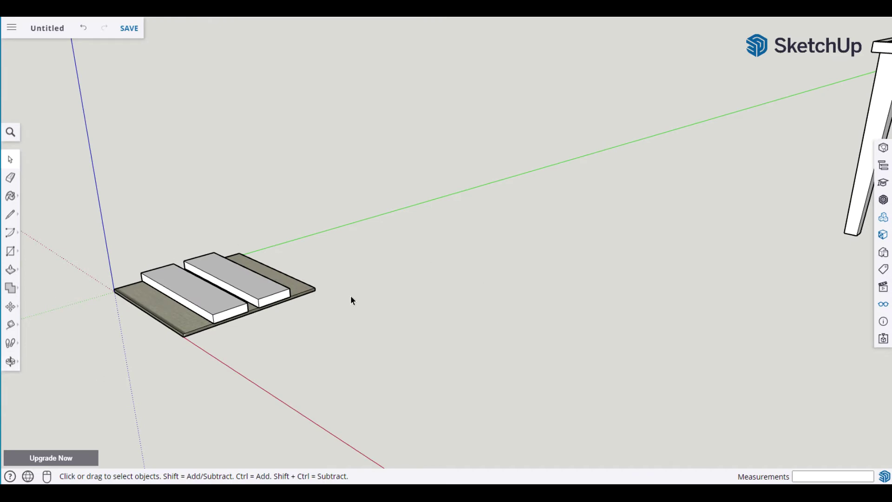
{"action": "left_click", "coordinate": [177, 327]}
{"action": "left_click", "coordinate": [208, 315], "text": "ctrl"}
Add the back block and make the selection a component named TileInner.
{"action": "left_click", "coordinate": [269, 284], "text": "ctrl"}
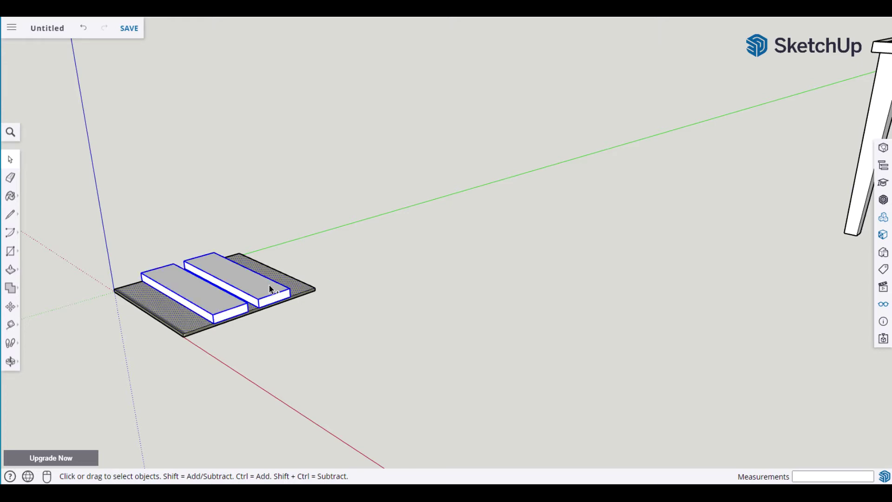
{"action": "key", "text": "g"}
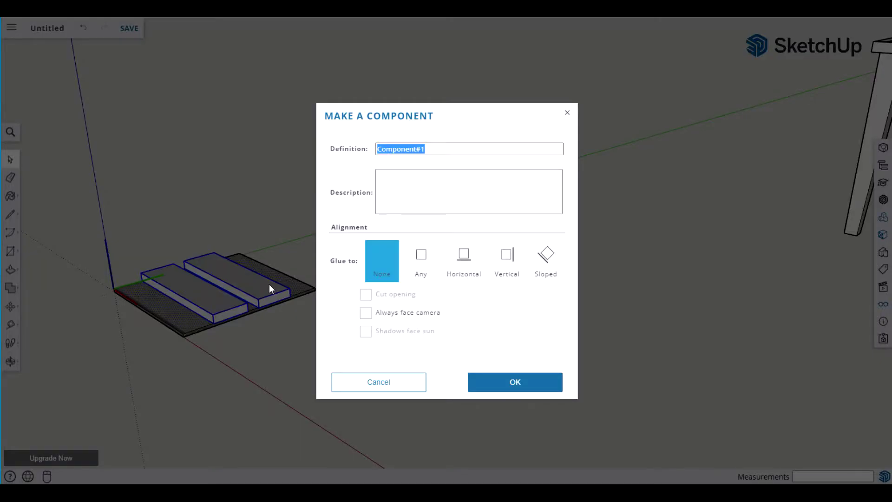
{"action": "type", "text": "T"}
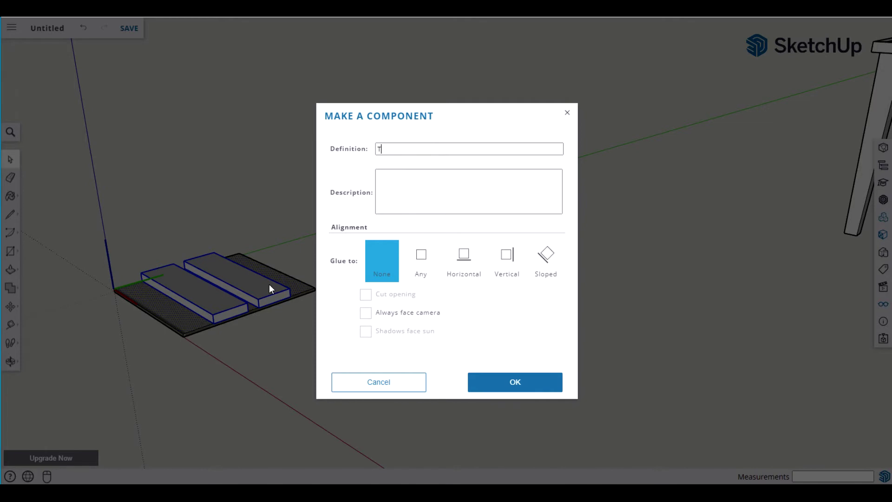
{"action": "type", "text": "ileInner"}
{"action": "left_click", "coordinate": [504, 382]}
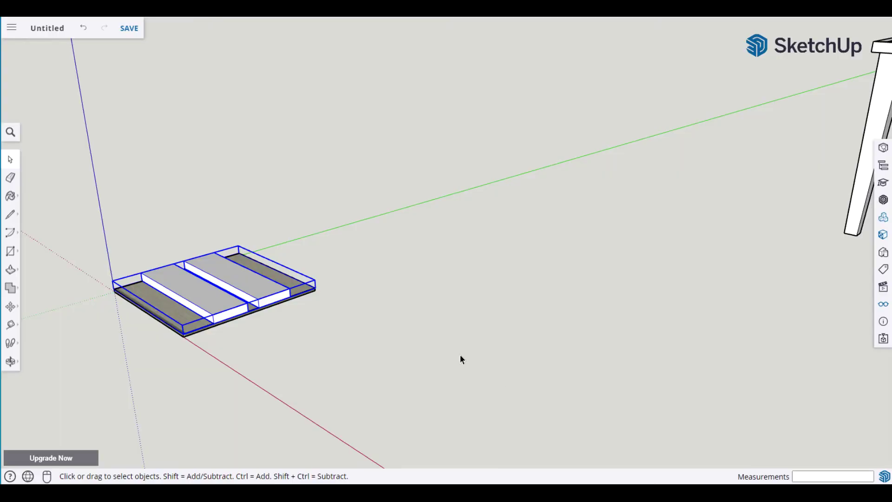
{"action": "left_click", "coordinate": [434, 339]}
{"action": "middle_click_drag", "start_coordinate": [371, 339], "coordinate": [355, 373]}
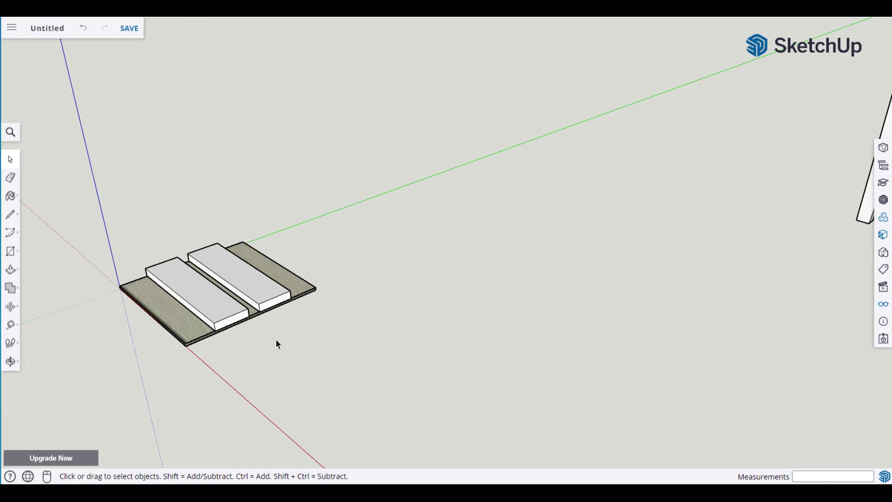
Draw a 3 by 18.125 inch rectangle and pull it up 1 inch into a board.
{"action": "key", "text": "r"}
{"action": "left_click", "coordinate": [320, 334]}
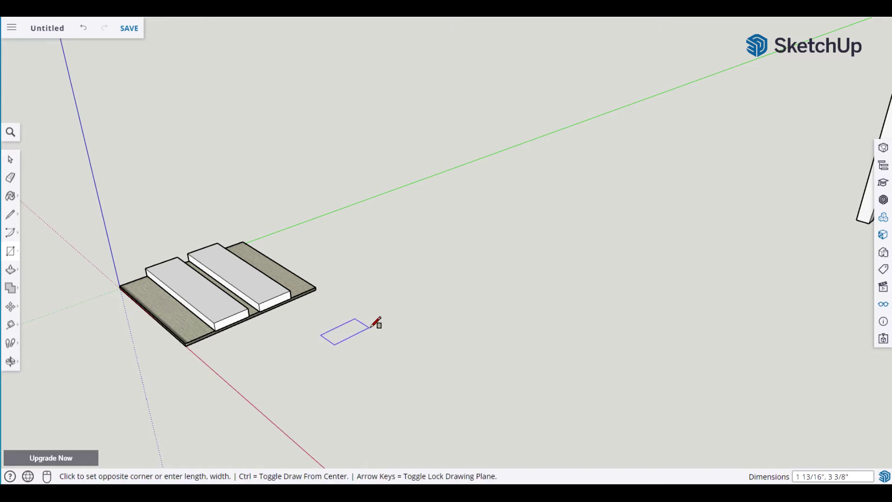
{"action": "left_click", "coordinate": [447, 291]}
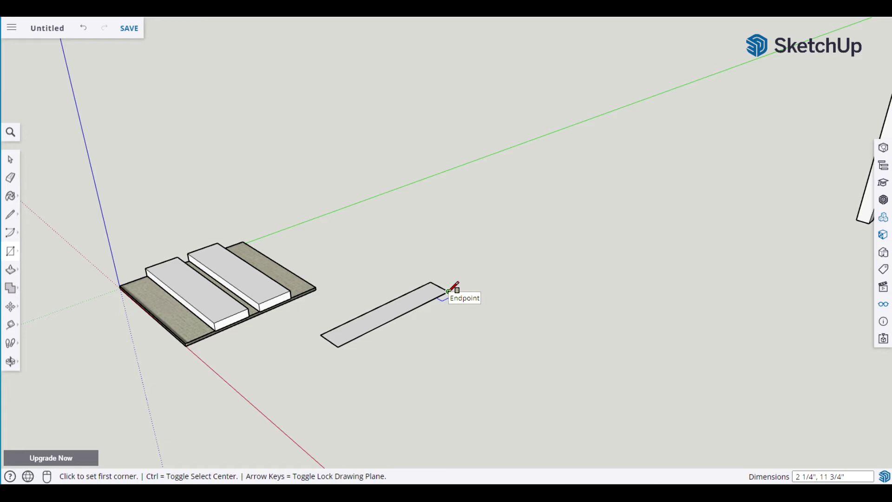
{"action": "type", "text": "3,18.125"}
{"action": "key", "text": "Return"}
{"action": "key", "text": "p"}
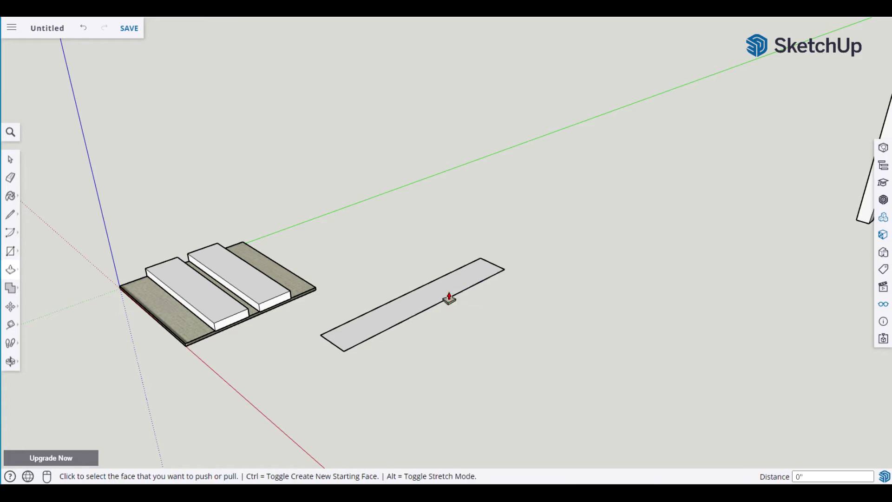
{"action": "left_click", "coordinate": [450, 294]}
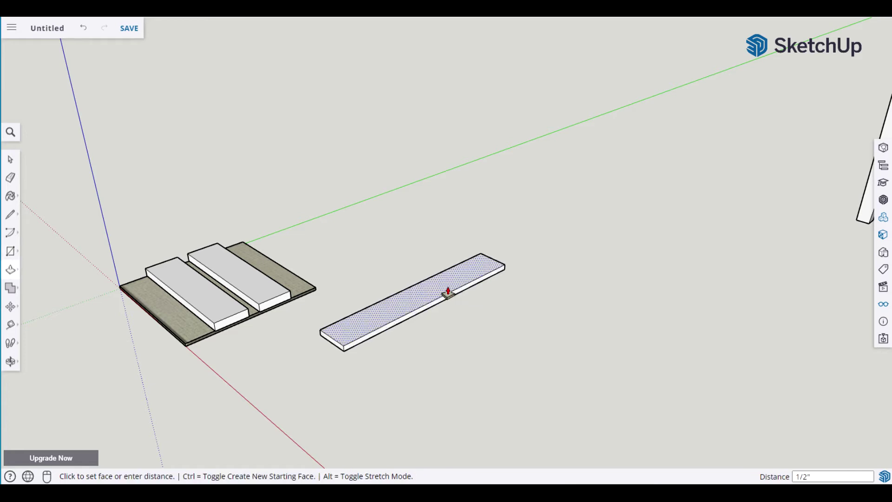
{"action": "type", "text": "1"}
{"action": "key", "text": "Return"}
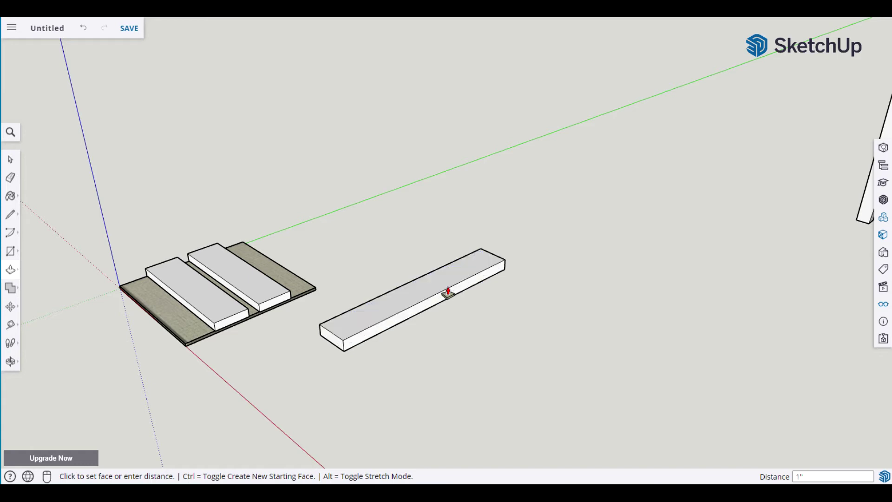
Select the whole board and start a component named LongSide.
{"action": "key", "text": "space"}
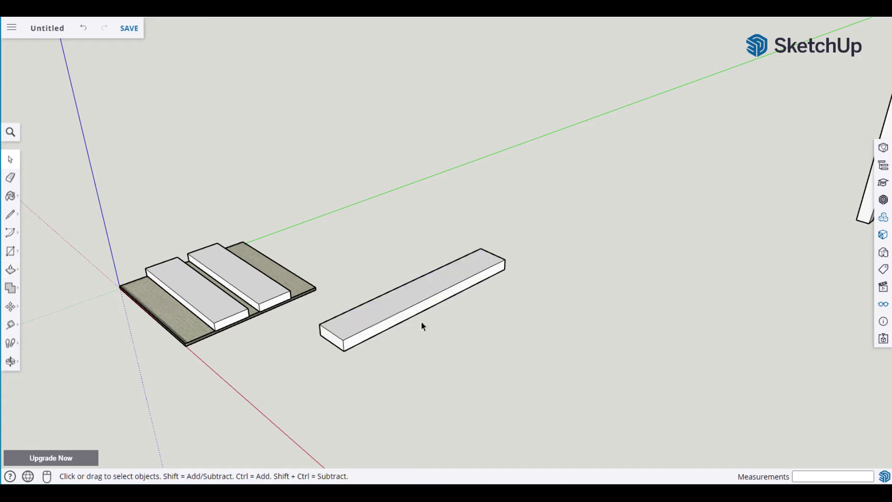
{"action": "triple_click", "coordinate": [410, 306]}
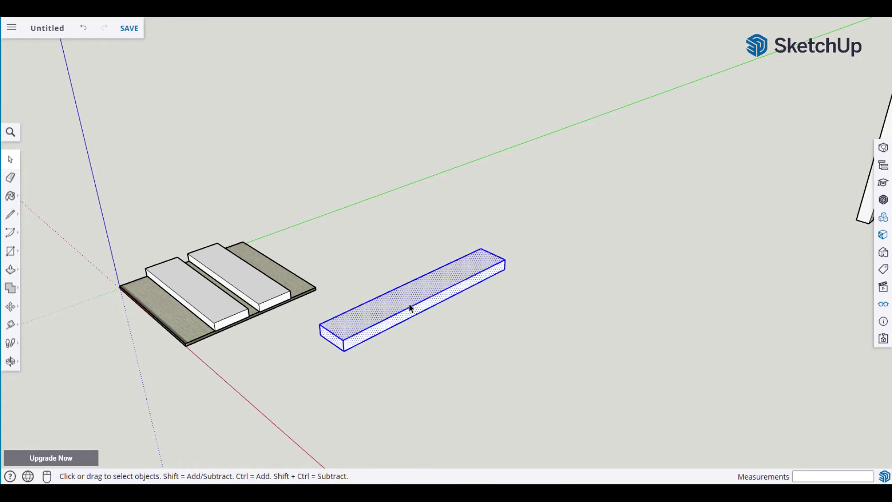
{"action": "key", "text": "g"}
{"action": "type", "text": "Lo"}
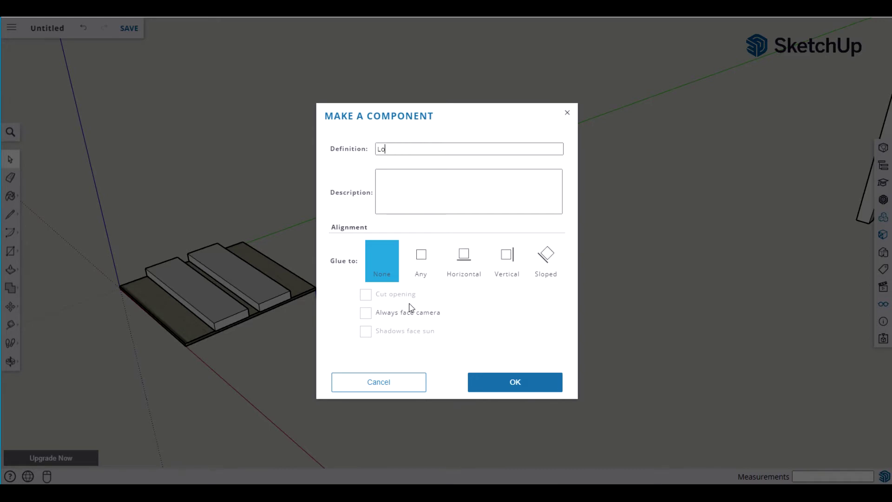
{"action": "type", "text": "ngSid"}
{"action": "key", "text": "BackSpace"}
{"action": "key", "text": "BackSpace"}
{"action": "type", "text": "ide"}
Confirm the LongSide component, deselect it, and zoom in on the gap between the blocks.
{"action": "left_click", "coordinate": [500, 381]}
{"action": "left_click", "coordinate": [458, 383]}
{"action": "scroll", "coordinate": [261, 386], "scroll_direction": "up", "scroll_amount": 5}
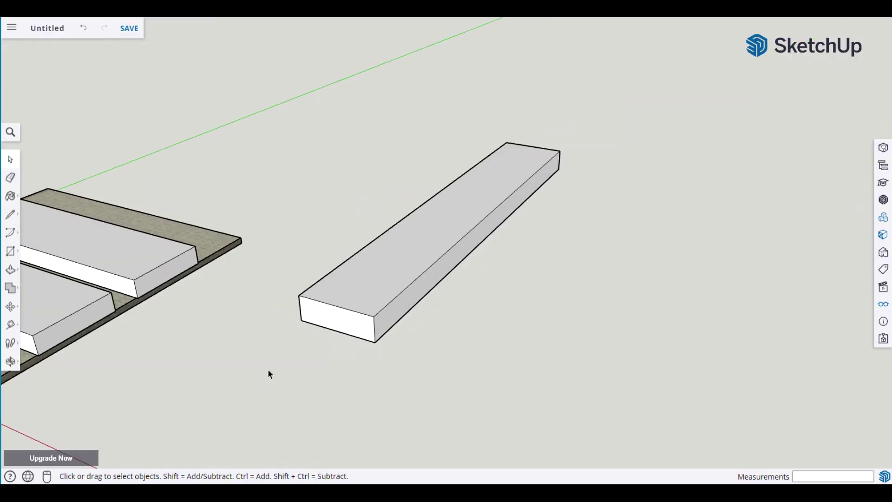
{"action": "key", "text": "h"}
{"action": "left_click_drag", "start_coordinate": [231, 352], "coordinate": [370, 313]}
{"action": "left_click_drag", "start_coordinate": [400, 338], "coordinate": [341, 302]}
{"action": "key", "text": "o"}
{"action": "scroll", "coordinate": [339, 301], "scroll_direction": "up", "scroll_amount": 3}
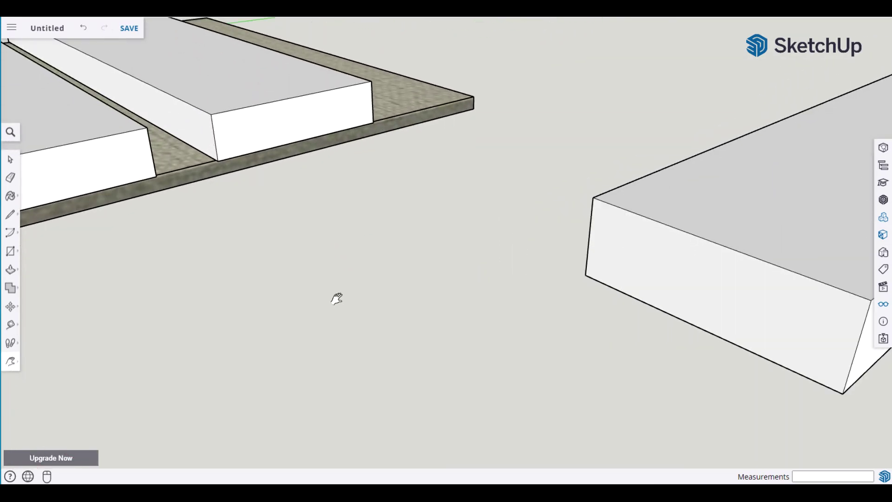
{"action": "left_click_drag", "start_coordinate": [281, 287], "coordinate": [427, 396]}
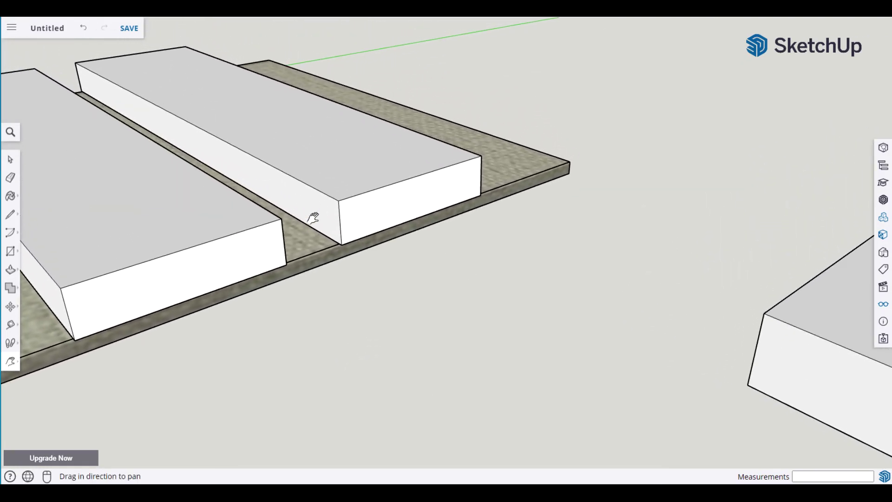
{"action": "key", "text": "space"}
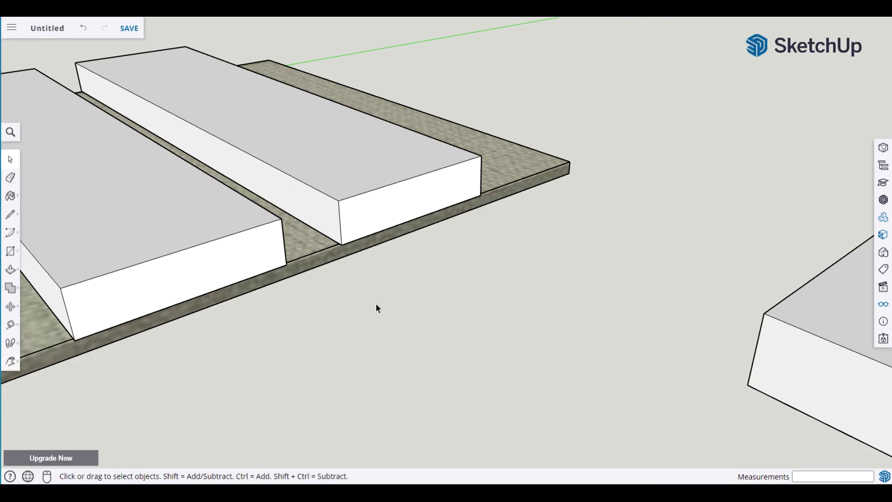
Draw an edge between the block corners and a vertical line up from its midpoint.
{"action": "key", "text": "l"}
{"action": "left_click", "coordinate": [339, 200]}
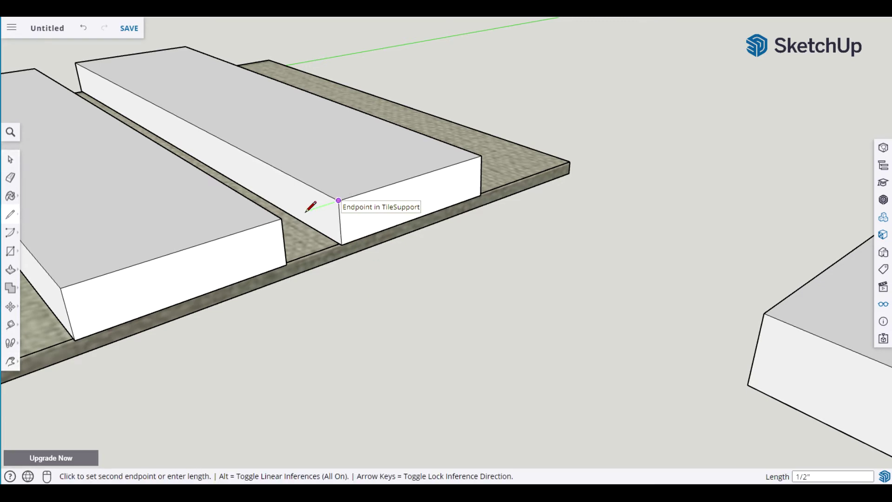
{"action": "left_click", "coordinate": [280, 218]}
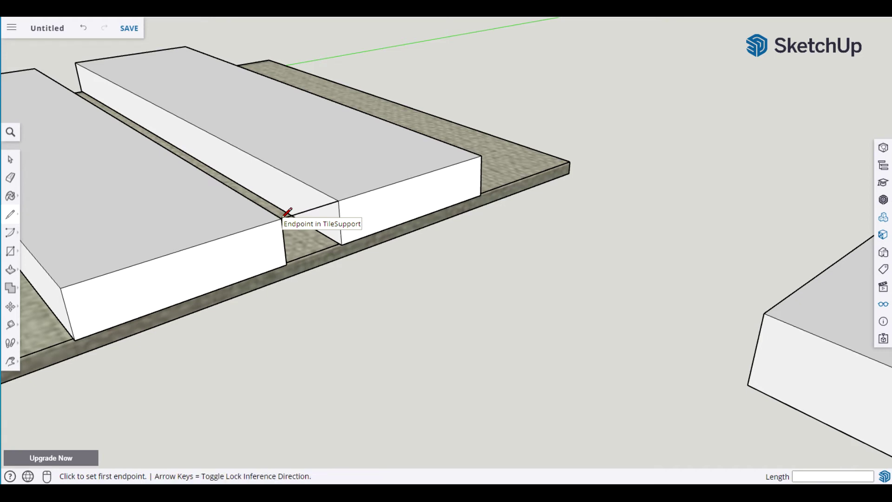
{"action": "left_click", "coordinate": [311, 207]}
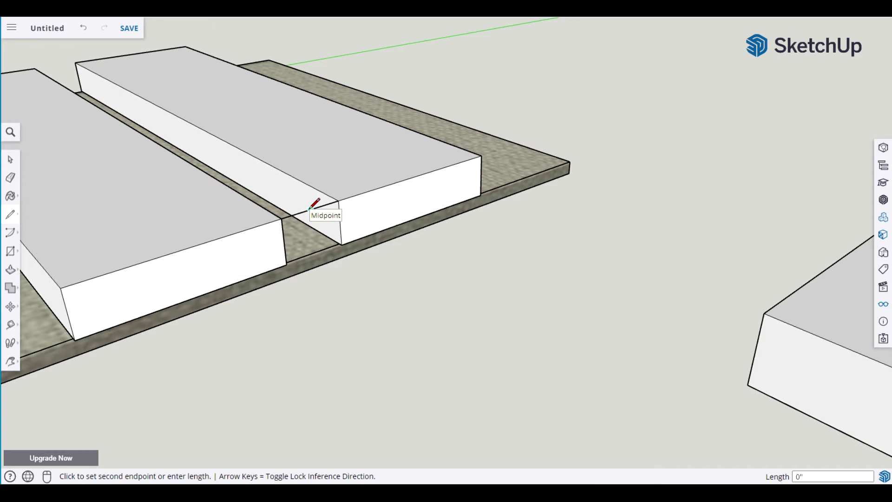
{"action": "left_click", "coordinate": [305, 158]}
{"action": "key", "text": "space"}
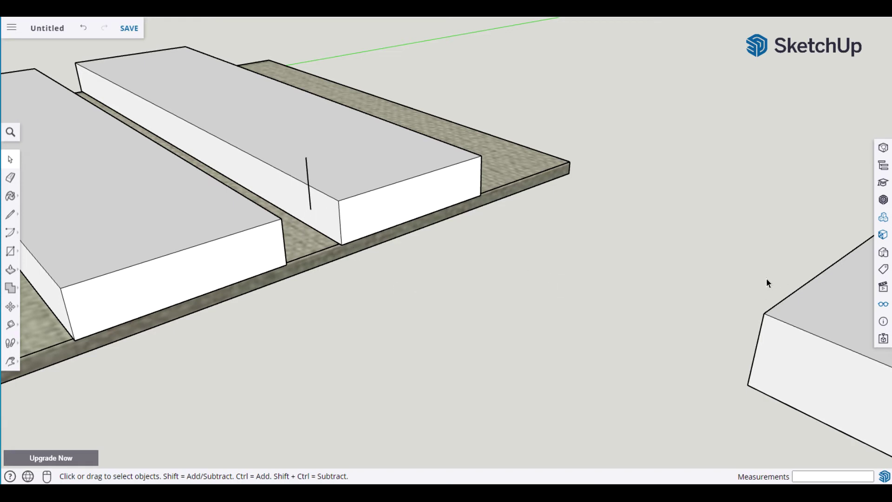
Move the LongSide board from off to the side closer to the slabs.
{"action": "left_click", "coordinate": [826, 352]}
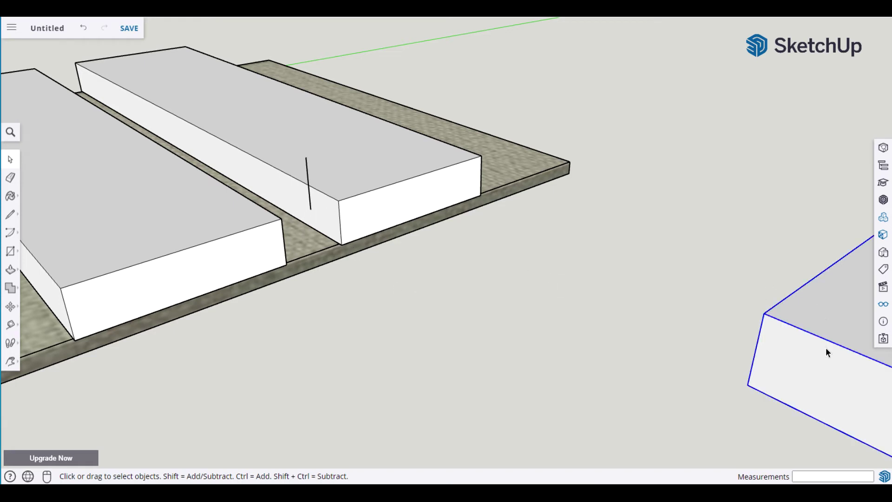
{"action": "key", "text": "m"}
{"action": "left_click", "coordinate": [764, 314]}
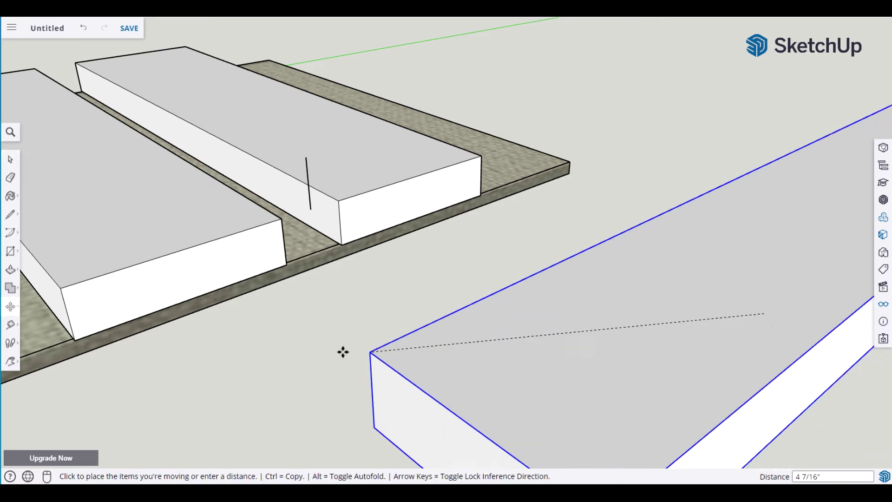
{"action": "left_click", "coordinate": [40, 404]}
{"action": "key", "text": "space"}
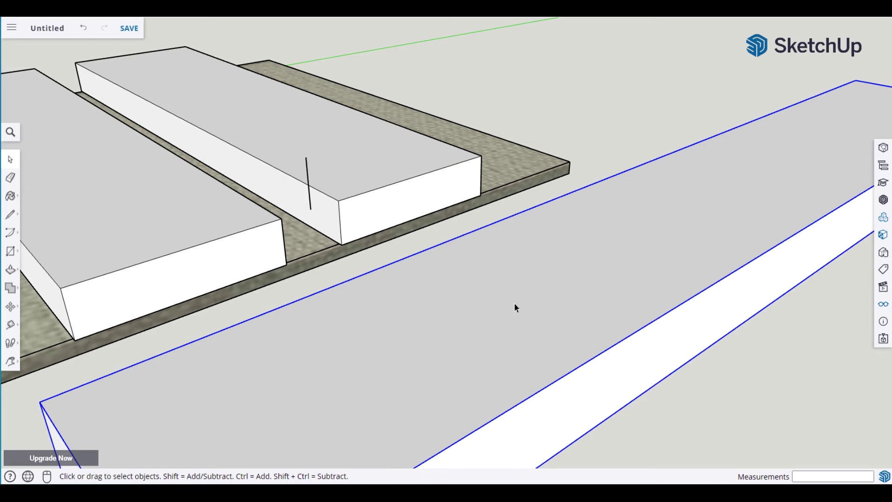
Move the board by its long-side midpoint onto the vertical line's base.
{"action": "key", "text": "m"}
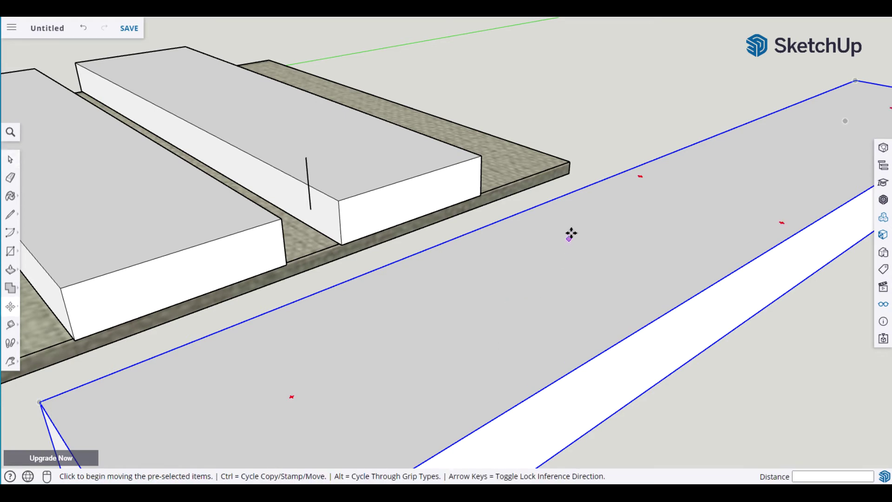
{"action": "mouse_move", "coordinate": [640, 176]}
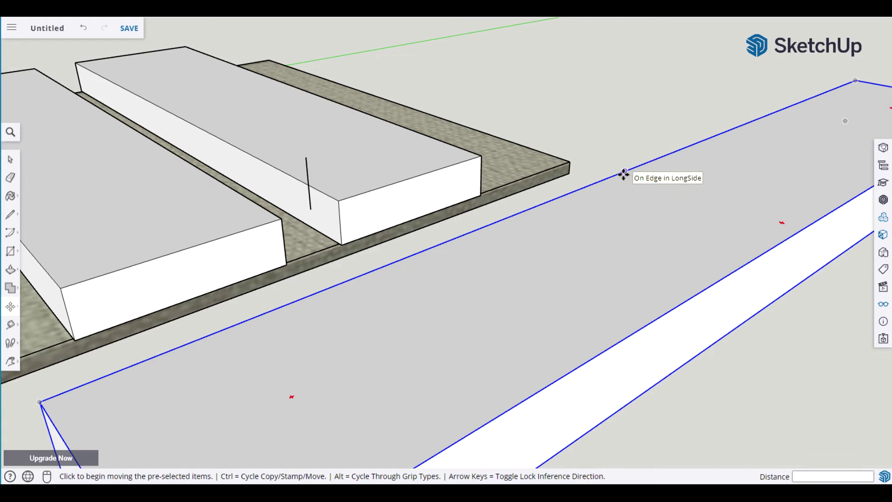
{"action": "left_click", "coordinate": [624, 172]}
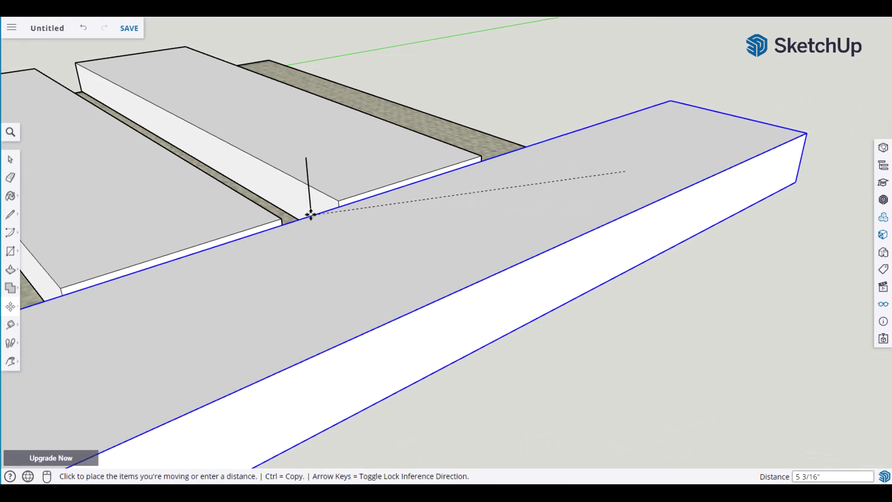
{"action": "left_click", "coordinate": [311, 210]}
{"action": "key", "text": "space"}
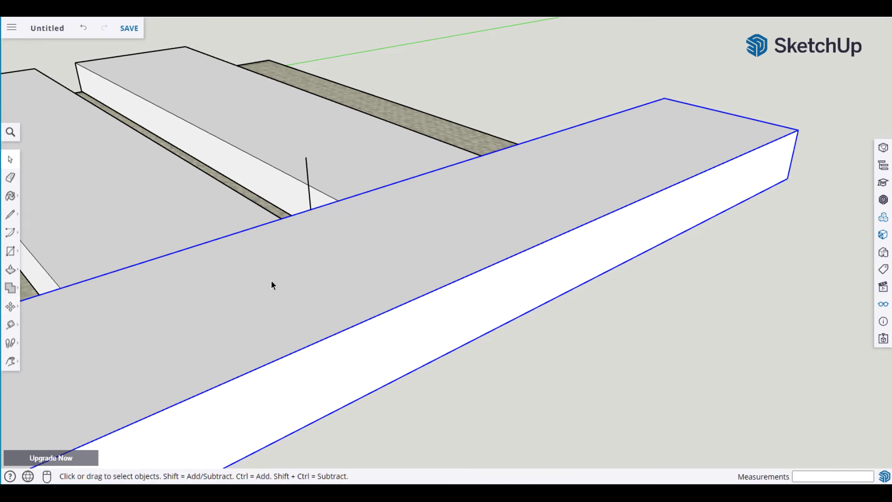
{"action": "left_click", "coordinate": [526, 374]}
{"action": "middle_click_drag", "start_coordinate": [334, 285], "coordinate": [486, 208]}
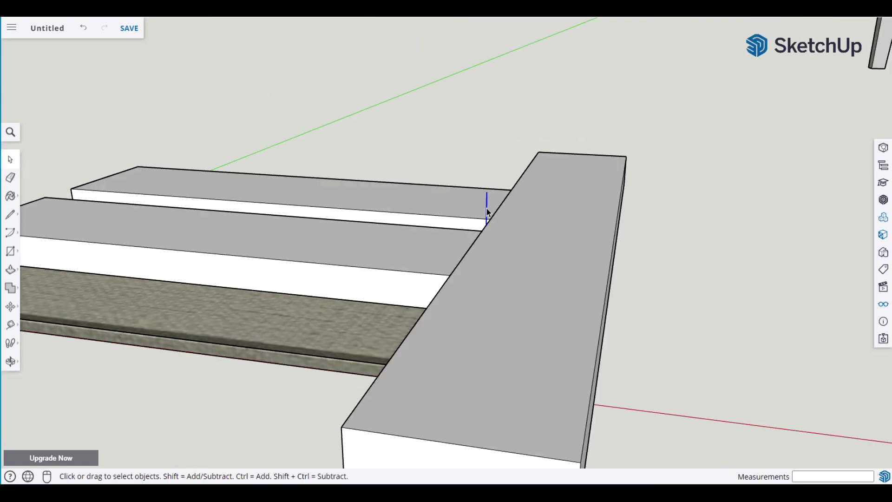
At the slabs' other end, draw an edge between the two front corners.
{"action": "scroll", "coordinate": [486, 208], "scroll_direction": "down", "scroll_amount": 3}
{"action": "middle_click_drag", "start_coordinate": [223, 308], "coordinate": [318, 395]}
{"action": "scroll", "coordinate": [332, 386], "scroll_direction": "up", "scroll_amount": 5}
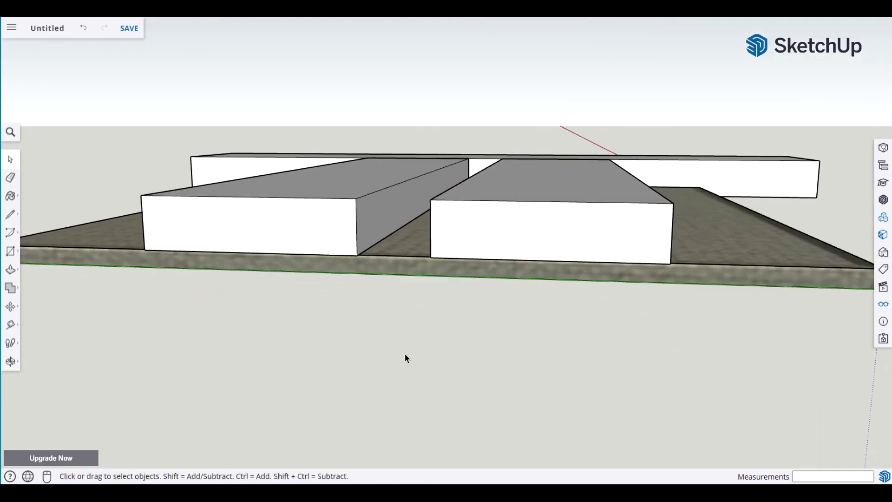
{"action": "key", "text": "l"}
{"action": "left_click", "coordinate": [429, 200]}
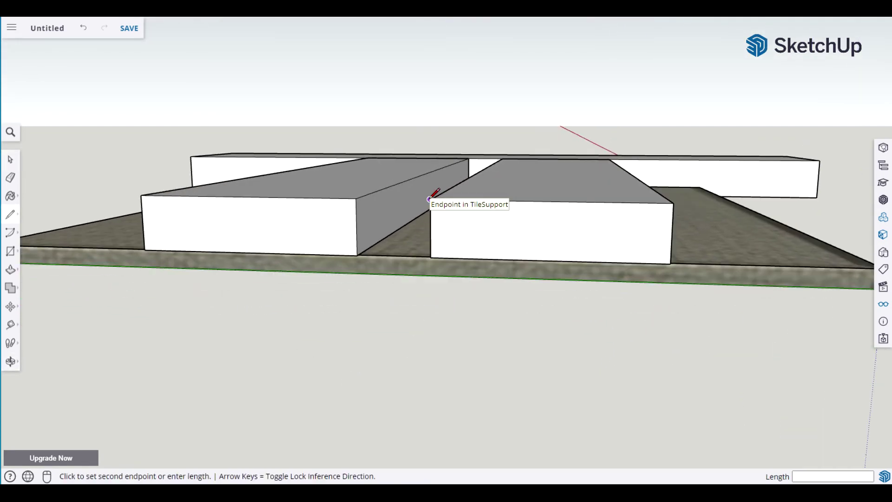
{"action": "left_click", "coordinate": [355, 199]}
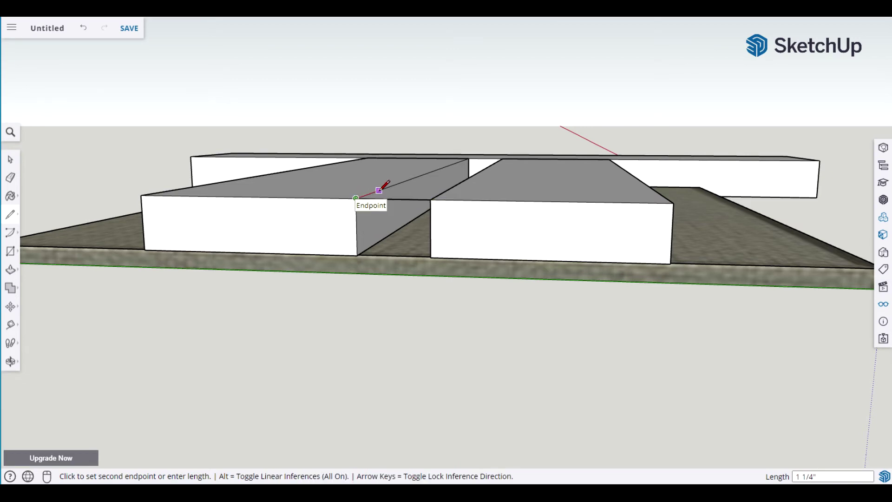
{"action": "key", "text": "Escape"}
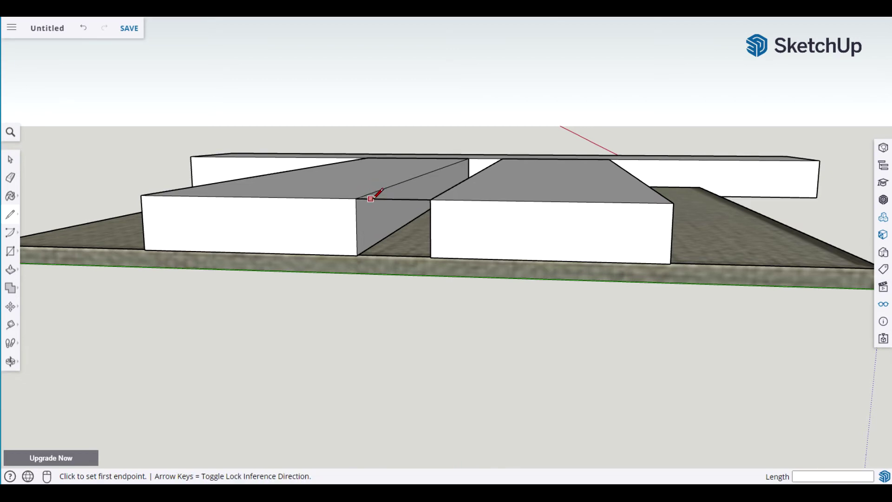
Draw a vertical line upward from that edge's midpoint.
{"action": "left_click", "coordinate": [391, 199]}
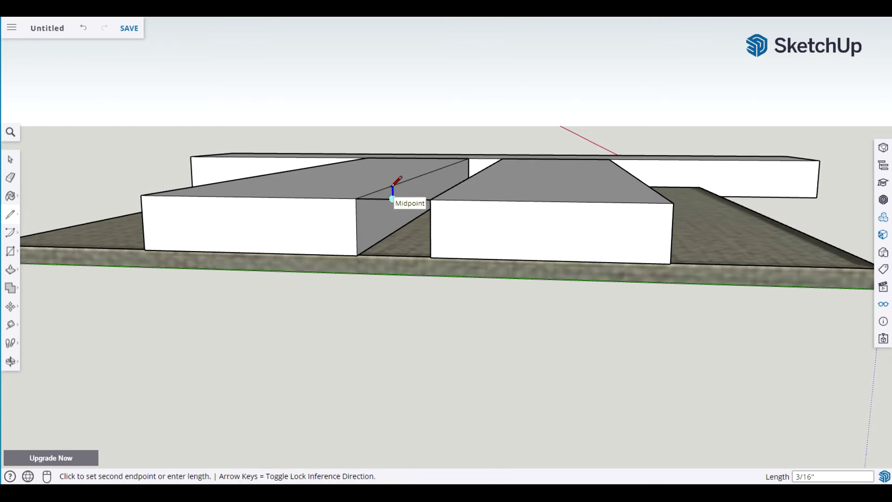
{"action": "left_click", "coordinate": [391, 150]}
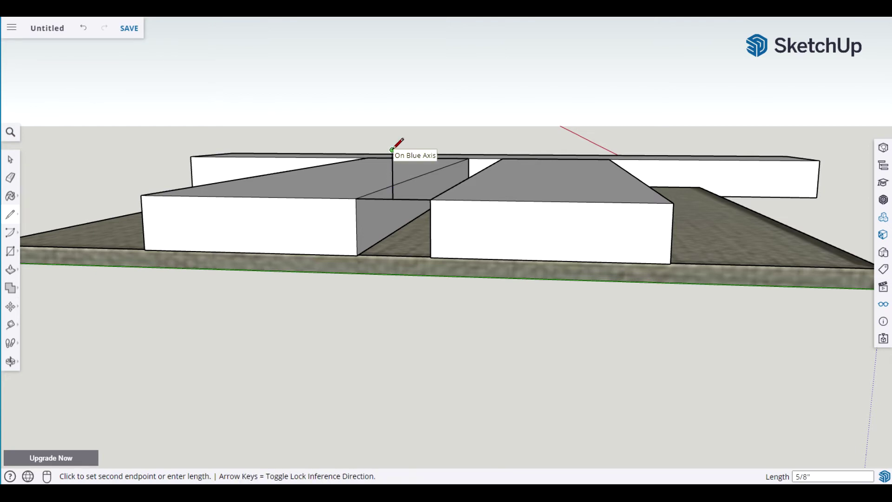
{"action": "key", "text": "space"}
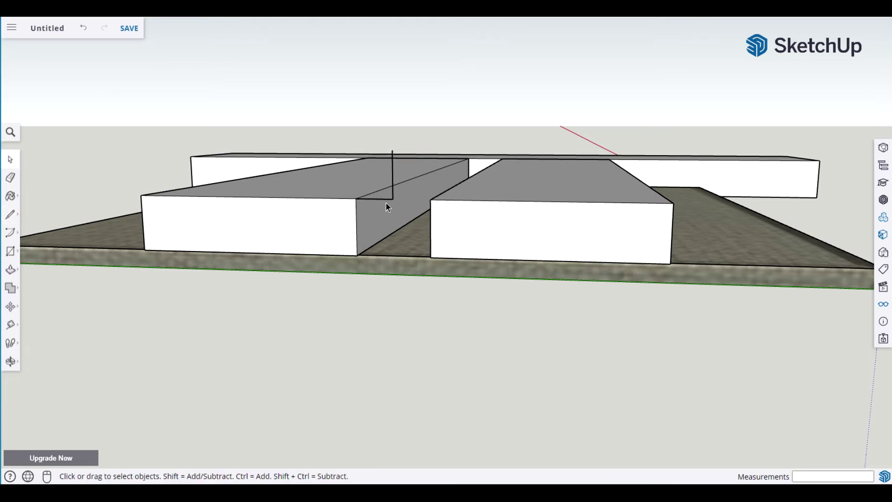
{"action": "triple_click", "coordinate": [370, 200]}
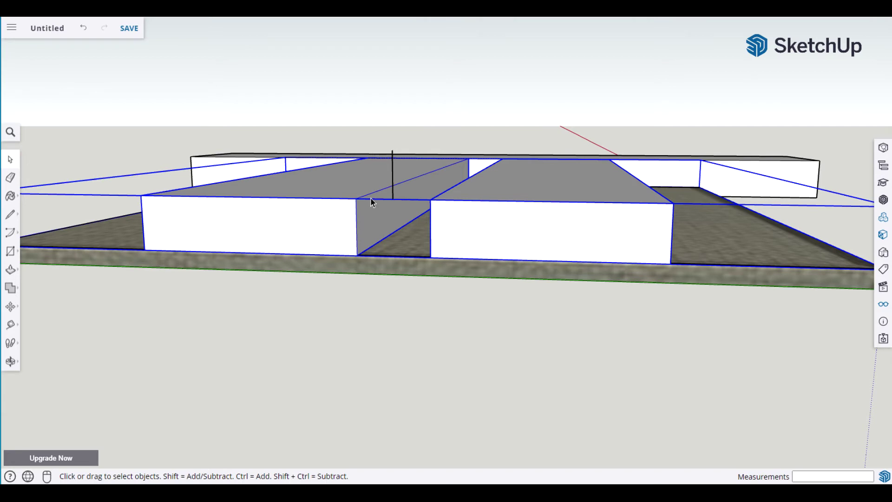
{"action": "left_click", "coordinate": [397, 355]}
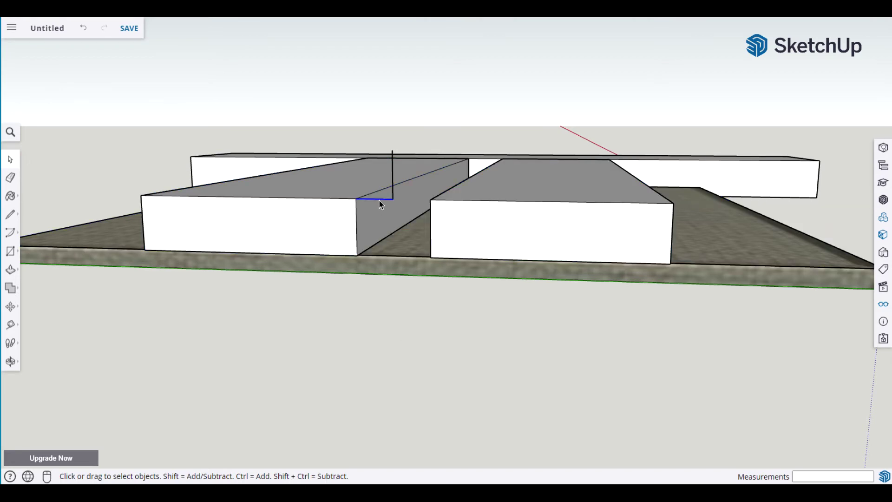
{"action": "scroll", "coordinate": [386, 270], "scroll_direction": "down", "scroll_amount": 3}
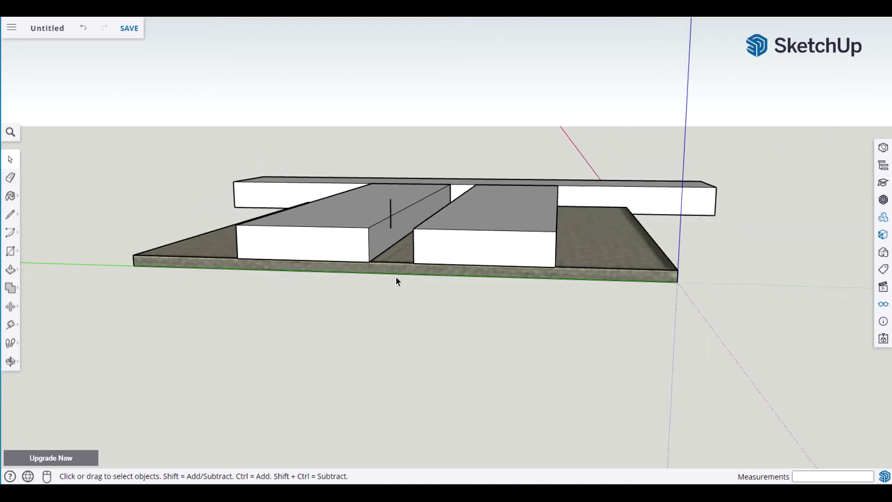
Copy the LongSide board by its midpoint onto the second vertical line's base.
{"action": "middle_click_drag", "start_coordinate": [402, 281], "coordinate": [377, 325]}
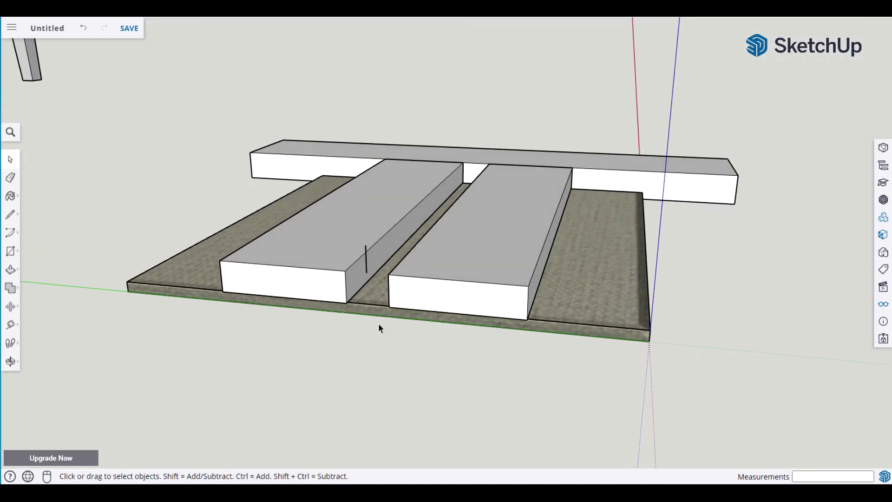
{"action": "left_click", "coordinate": [479, 153]}
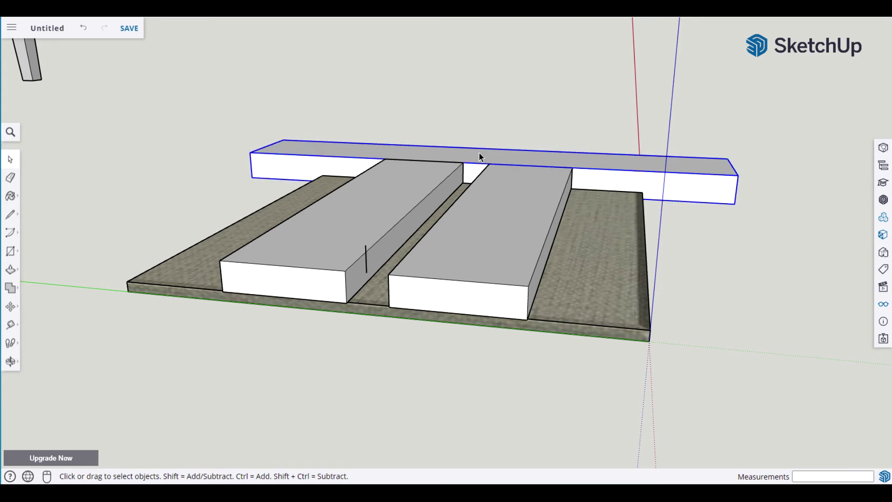
{"action": "key", "text": "m"}
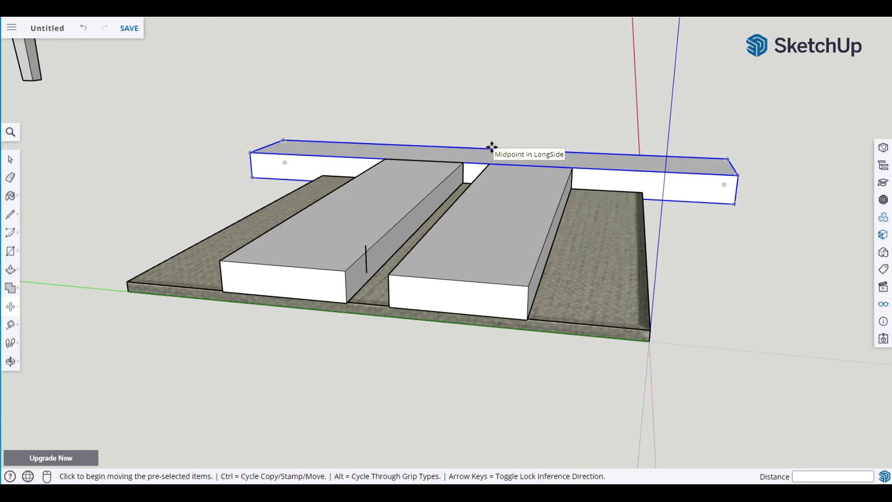
{"action": "left_click", "coordinate": [491, 147]}
{"action": "key", "text": "ctrl"}
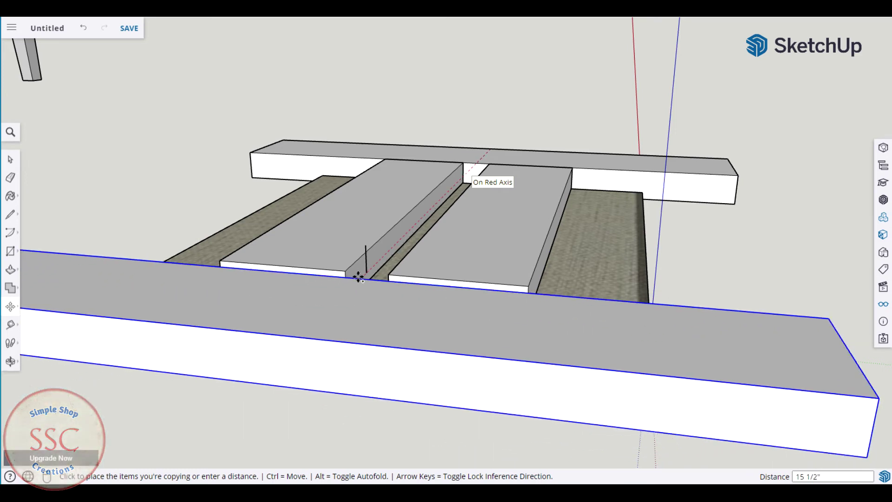
{"action": "left_click", "coordinate": [366, 268]}
{"action": "key", "text": "space"}
{"action": "left_click", "coordinate": [201, 192]}
{"action": "middle_click_drag", "start_coordinate": [195, 193], "coordinate": [435, 309]}
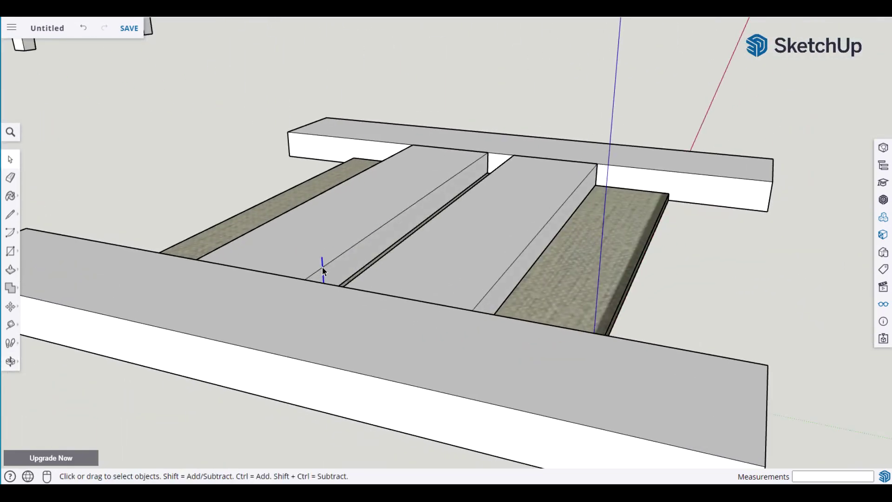
{"action": "scroll", "coordinate": [323, 270], "scroll_direction": "down", "scroll_amount": 4}
{"action": "middle_click_drag", "start_coordinate": [324, 269], "coordinate": [297, 324]}
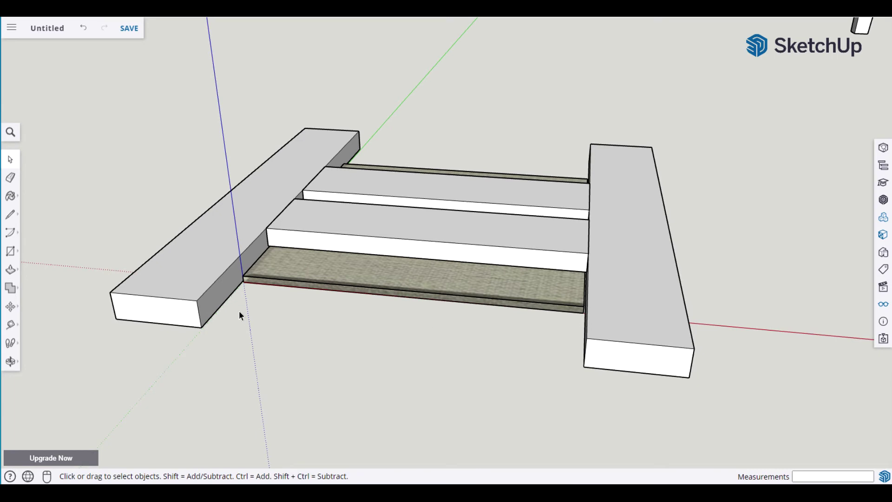
Draw a 12 1/8 by 3 inch rectangle spanning the front gap between the LongSide boards.
{"action": "key", "text": "r"}
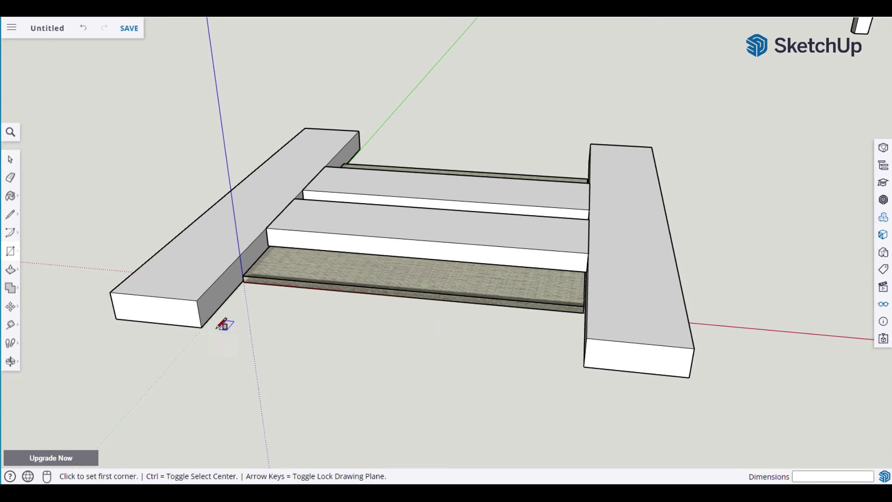
{"action": "left_click", "coordinate": [201, 327]}
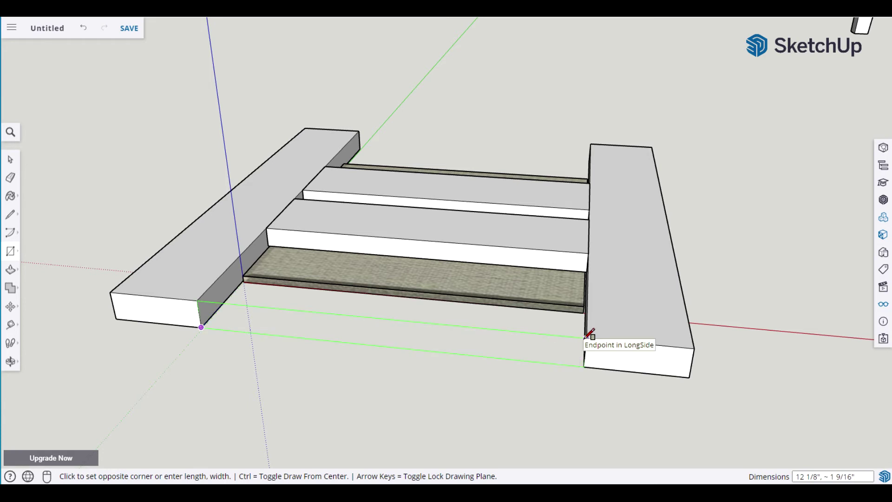
{"action": "key", "text": "Up"}
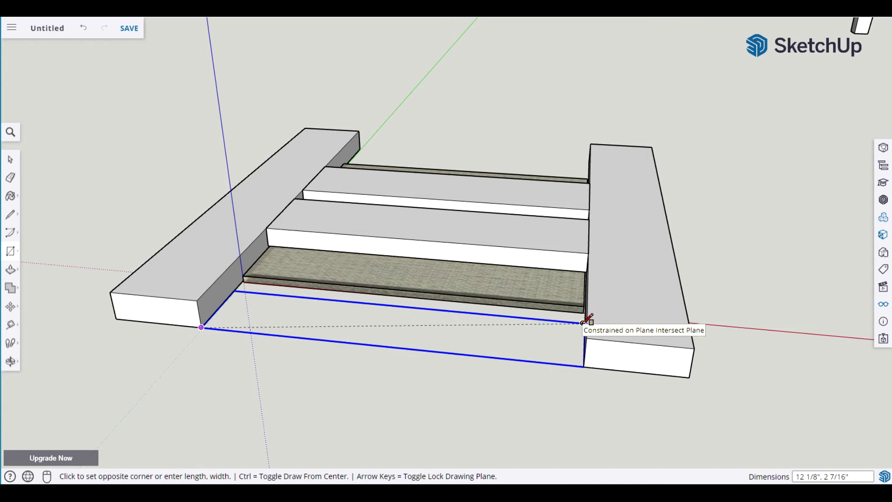
{"action": "left_click", "coordinate": [584, 321]}
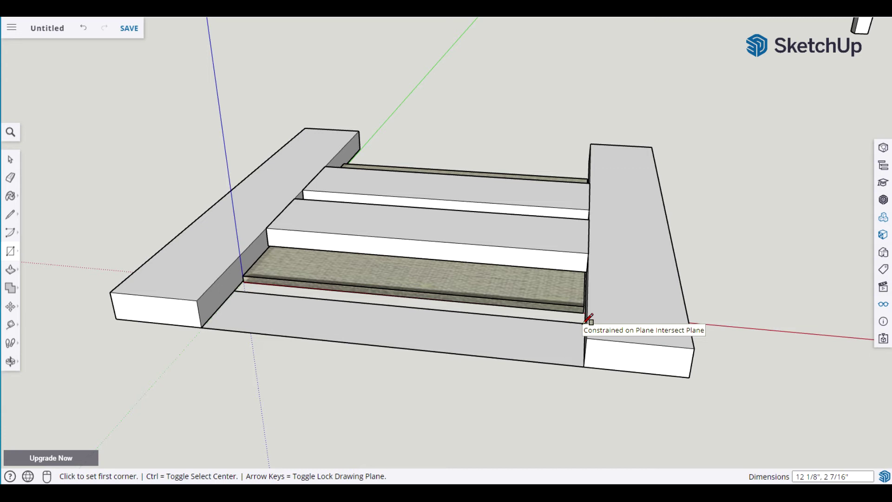
{"action": "type", "text": "12.125,3"}
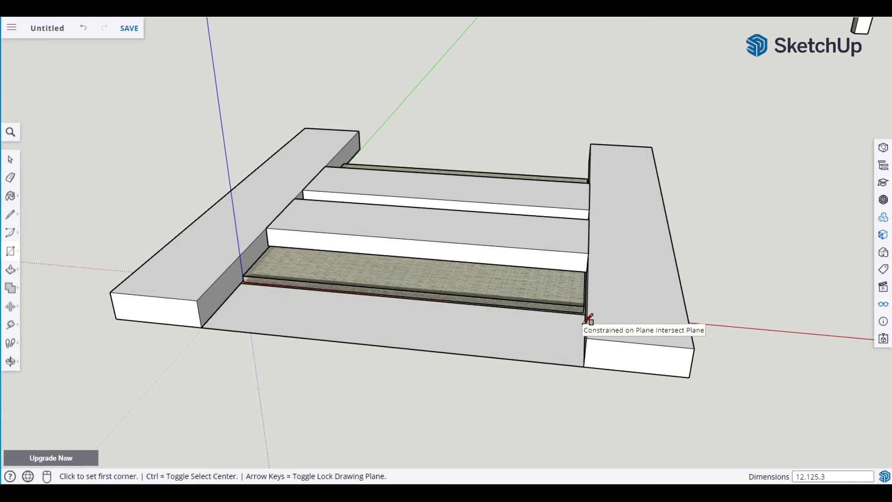
Push/Pull the new rectangle up 1 inch into a board.
{"action": "key", "text": "p"}
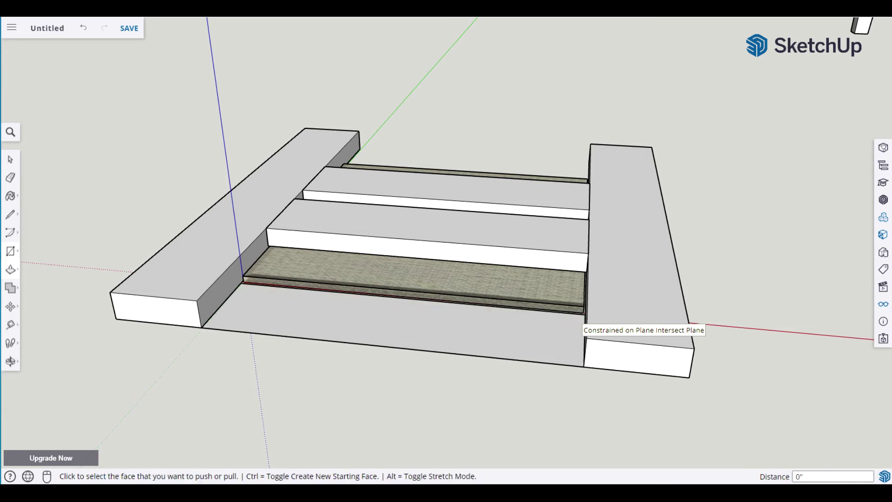
{"action": "left_click", "coordinate": [476, 332]}
{"action": "type", "text": "1"}
{"action": "key", "text": "Return"}
{"action": "key", "text": "space"}
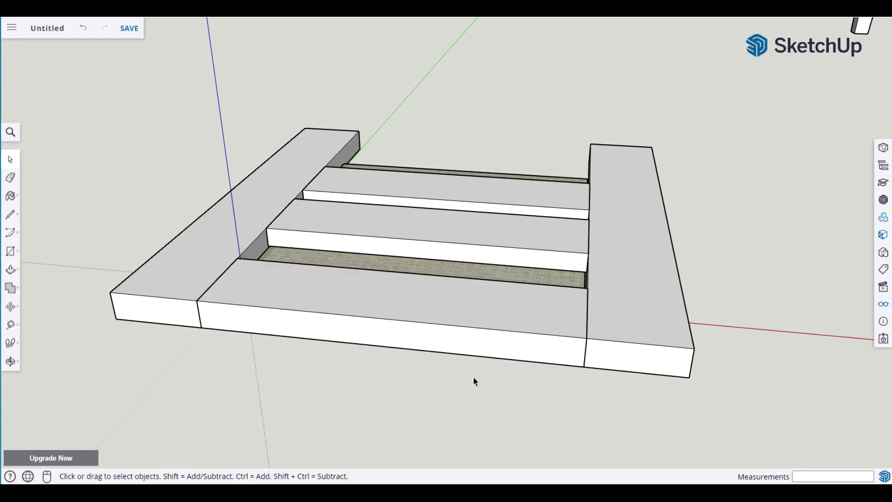
Make the new front filler board a component named ShortSide.
{"action": "triple_click", "coordinate": [408, 348]}
{"action": "key", "text": "g"}
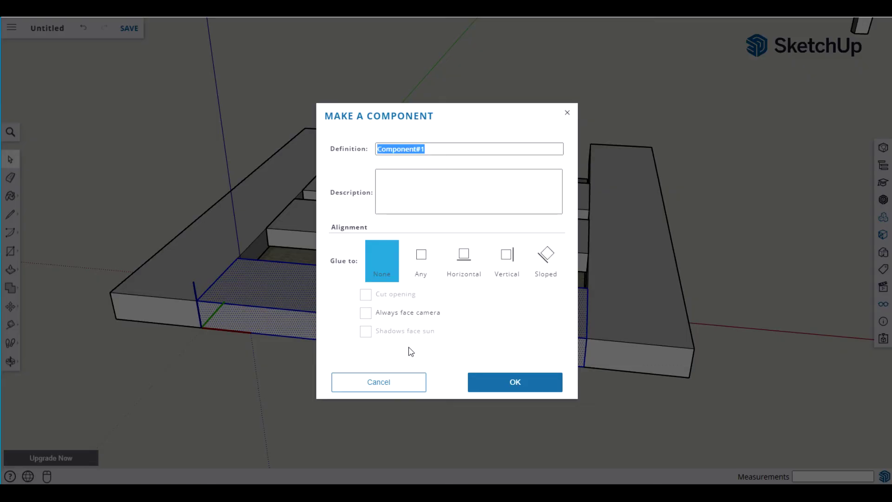
{"action": "type", "text": "ShortSide"}
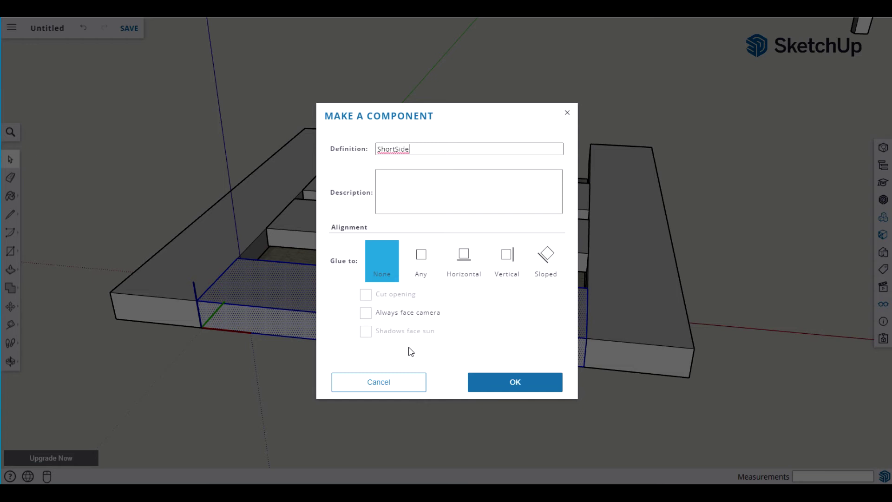
{"action": "left_click", "coordinate": [538, 383]}
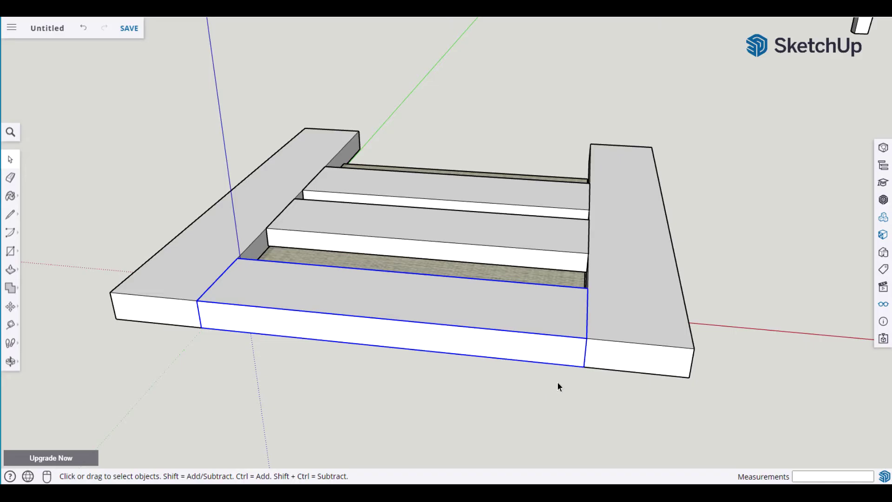
Copy the ShortSide board to the far end of the frame, between the LongSide boards.
{"action": "middle_click_drag", "start_coordinate": [774, 349], "coordinate": [243, 350]}
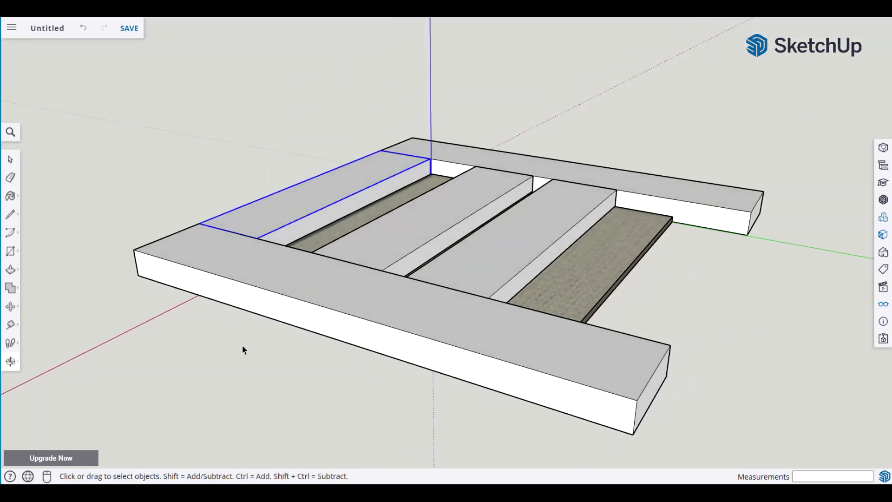
{"action": "middle_click_drag", "start_coordinate": [836, 368], "coordinate": [685, 359]}
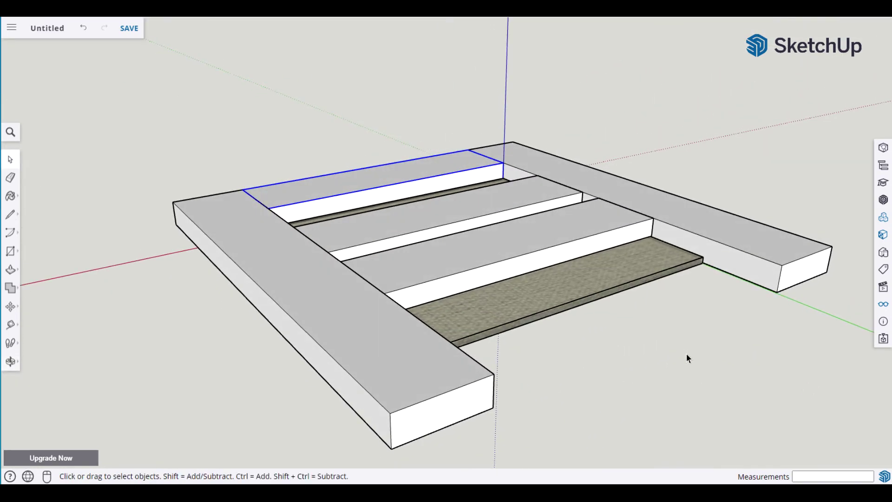
{"action": "key", "text": "m"}
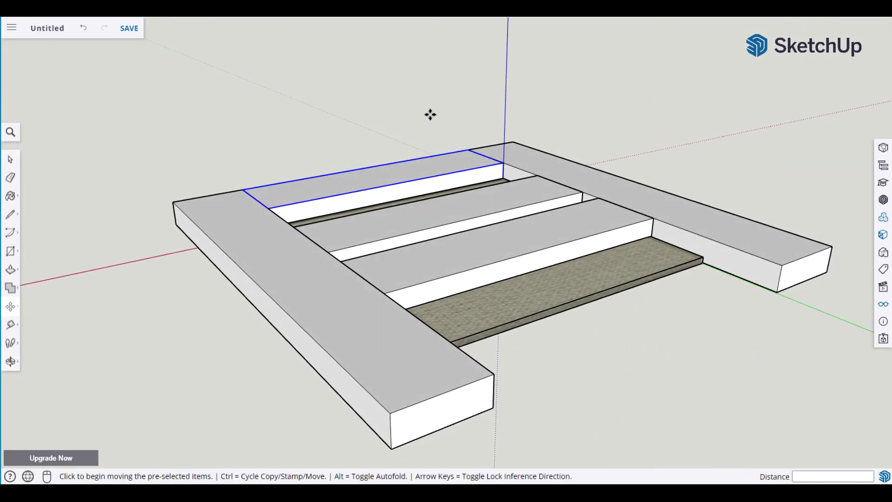
{"action": "left_click", "coordinate": [500, 162]}
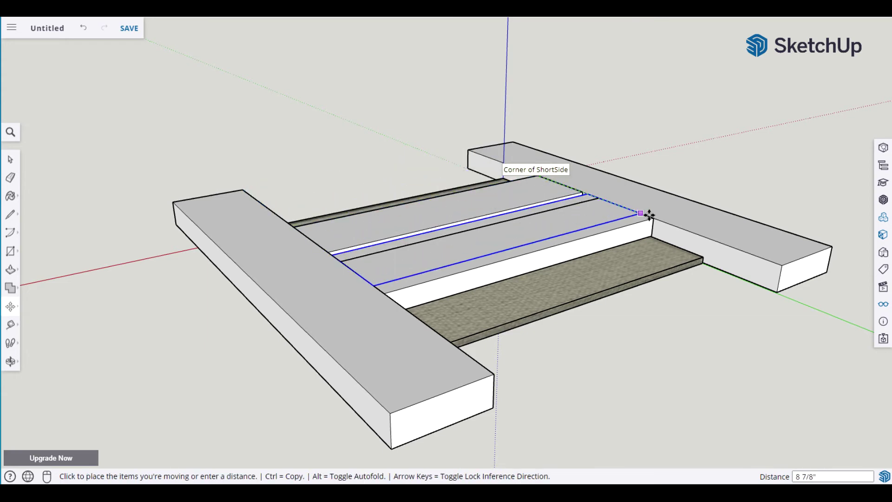
{"action": "key", "text": "ctrl"}
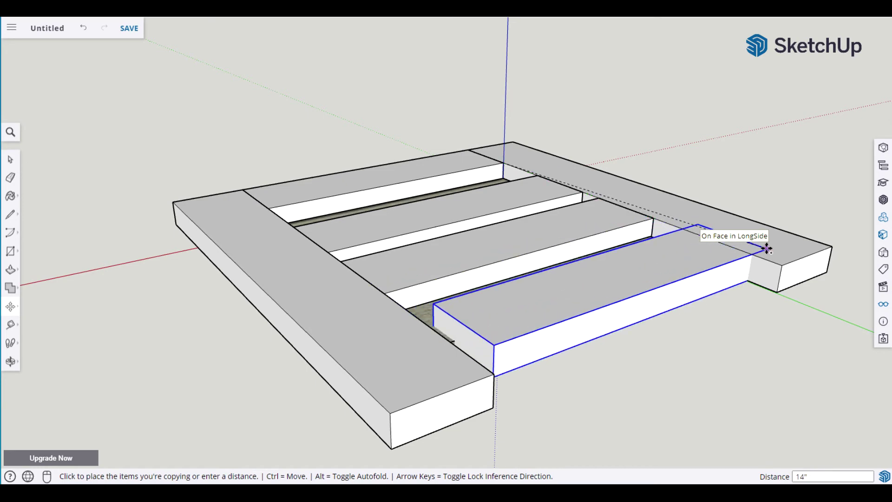
{"action": "left_click", "coordinate": [780, 264]}
{"action": "key", "text": "space"}
{"action": "left_click", "coordinate": [785, 400]}
{"action": "middle_click_drag", "start_coordinate": [785, 399], "coordinate": [601, 442]}
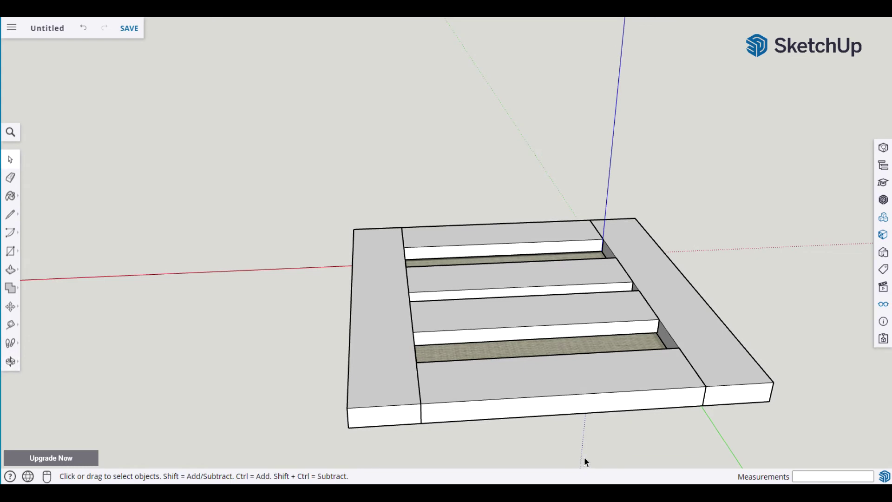
Box-select the frame and tiled inner assembly and make them one component named TableTop-2.
{"action": "triple_click", "coordinate": [536, 403]}
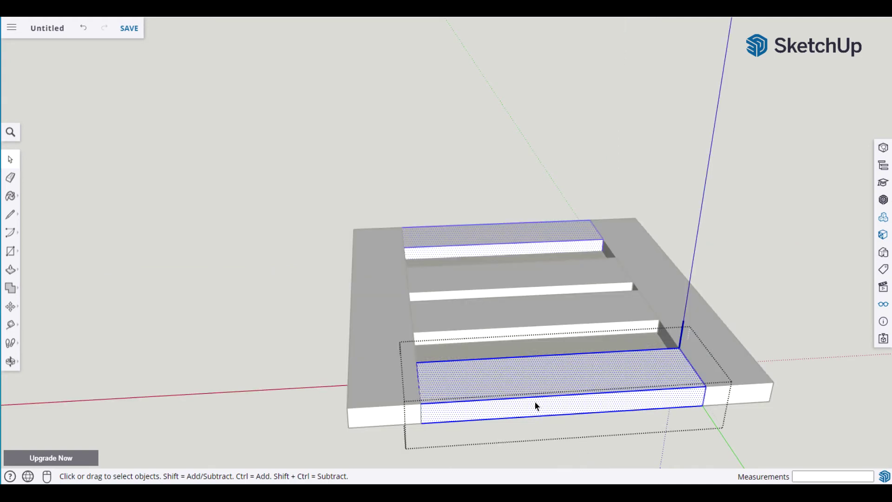
{"action": "left_click", "coordinate": [512, 462]}
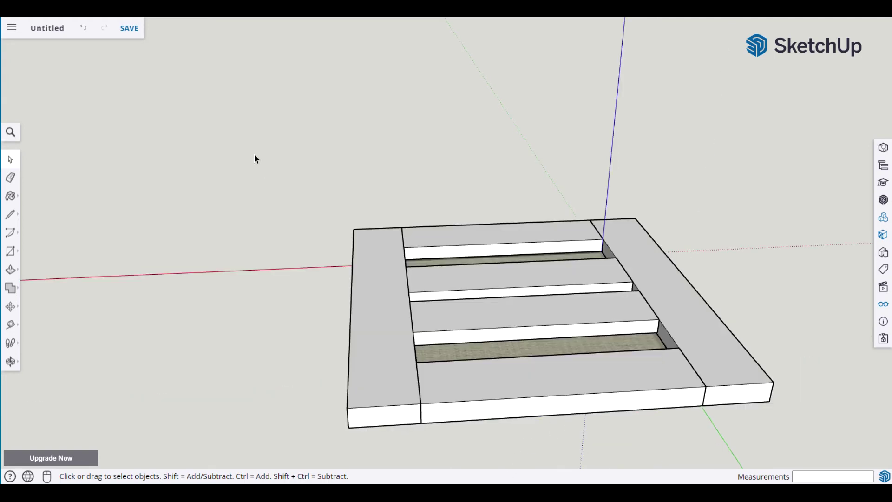
{"action": "scroll", "coordinate": [294, 207], "scroll_direction": "down", "scroll_amount": 5}
{"action": "left_click_drag", "start_coordinate": [271, 142], "coordinate": [675, 374]}
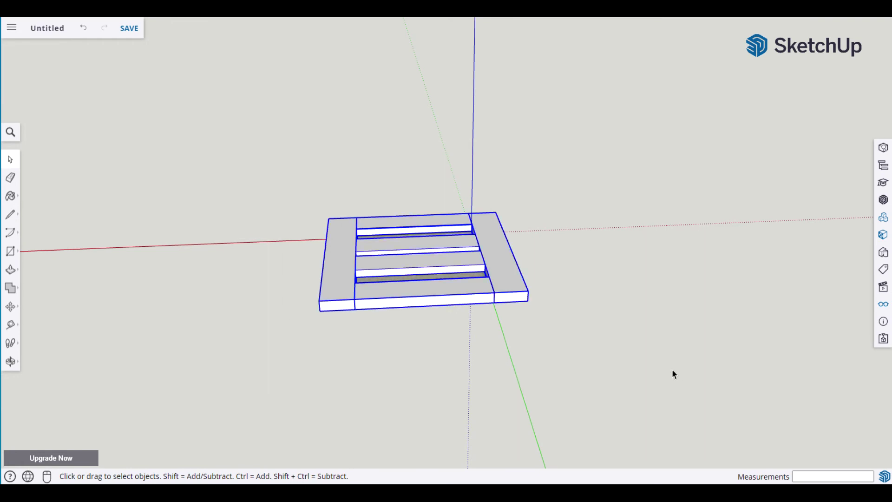
{"action": "key", "text": "g"}
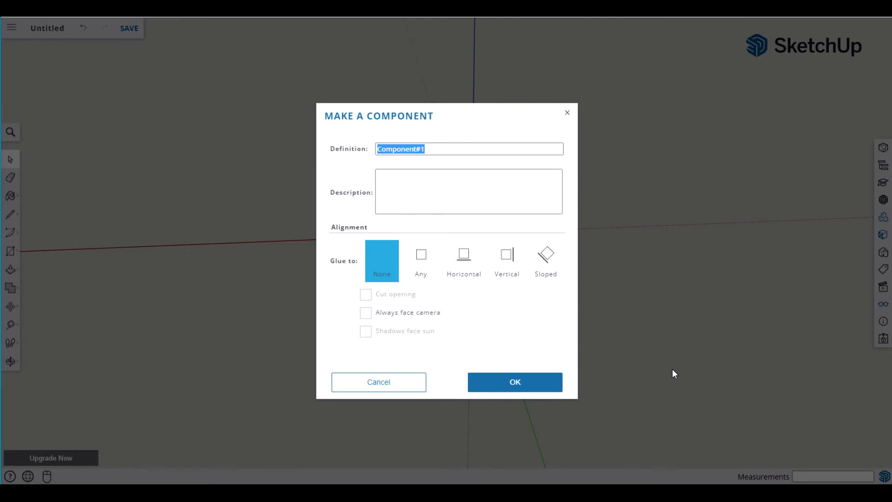
{"action": "type", "text": "Tab"}
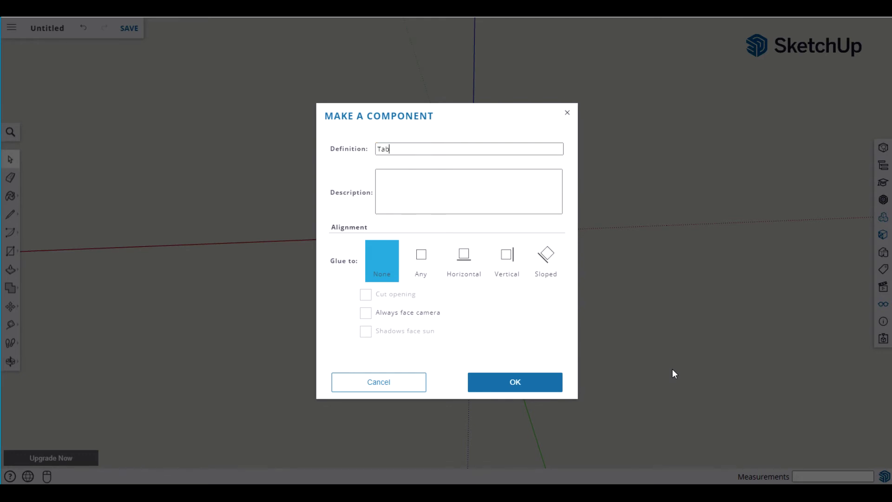
{"action": "type", "text": "leTop-2"}
{"action": "left_click", "coordinate": [485, 391]}
{"action": "left_click", "coordinate": [568, 359]}
{"action": "key", "text": "o"}
{"action": "left_click_drag", "start_coordinate": [571, 360], "coordinate": [448, 337]}
{"action": "key", "text": "space"}
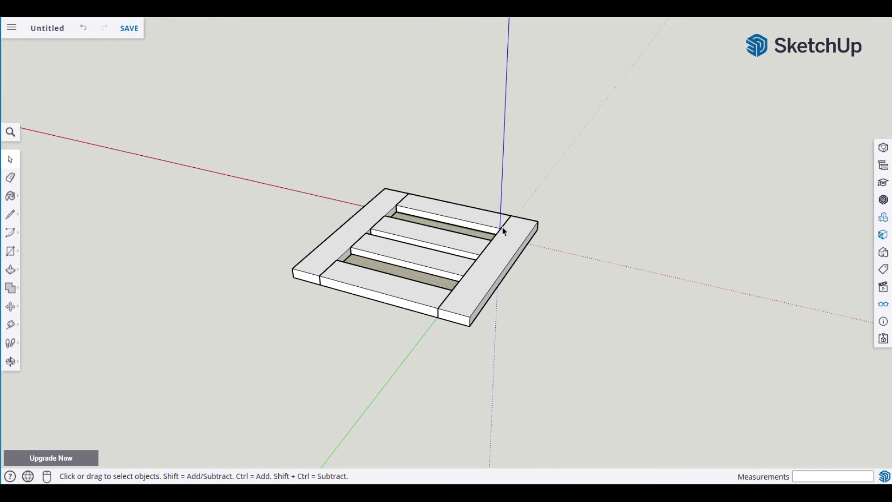
Draw a centre line across the tabletop from the back long side's midpoint to the front's midpoint.
{"action": "scroll", "coordinate": [547, 346], "scroll_direction": "up", "scroll_amount": 5}
{"action": "middle_click_drag", "start_coordinate": [564, 353], "coordinate": [432, 360]}
{"action": "middle_click_drag", "start_coordinate": [462, 329], "coordinate": [370, 346]}
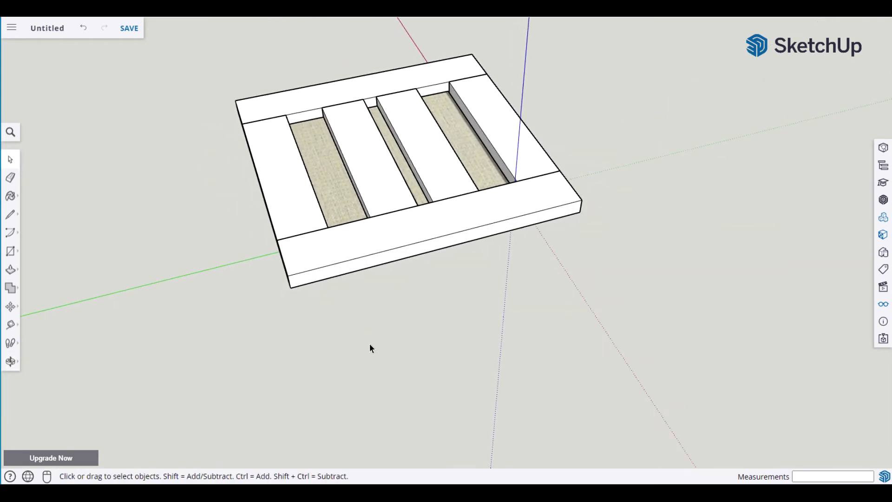
{"action": "key", "text": "l"}
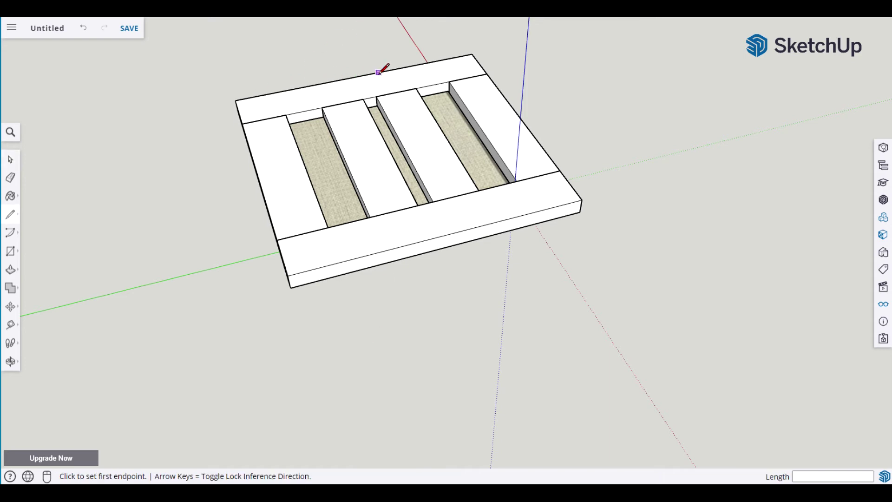
{"action": "left_click", "coordinate": [358, 75]}
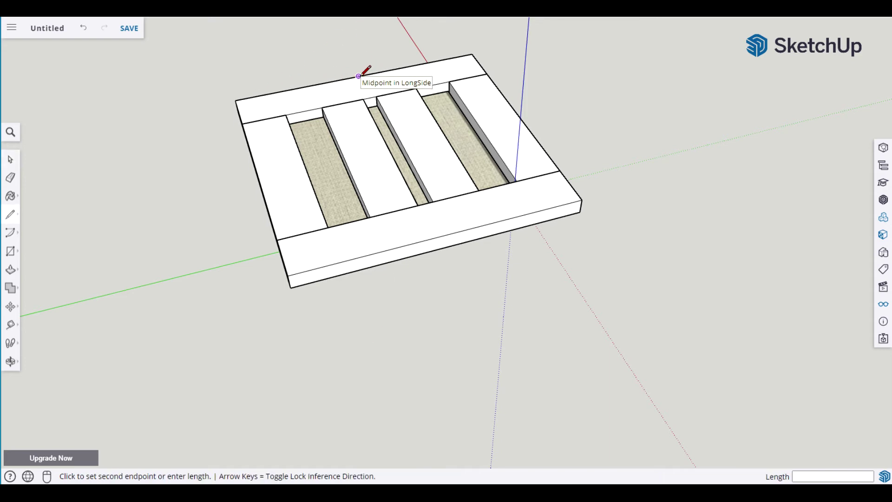
{"action": "left_click", "coordinate": [441, 236]}
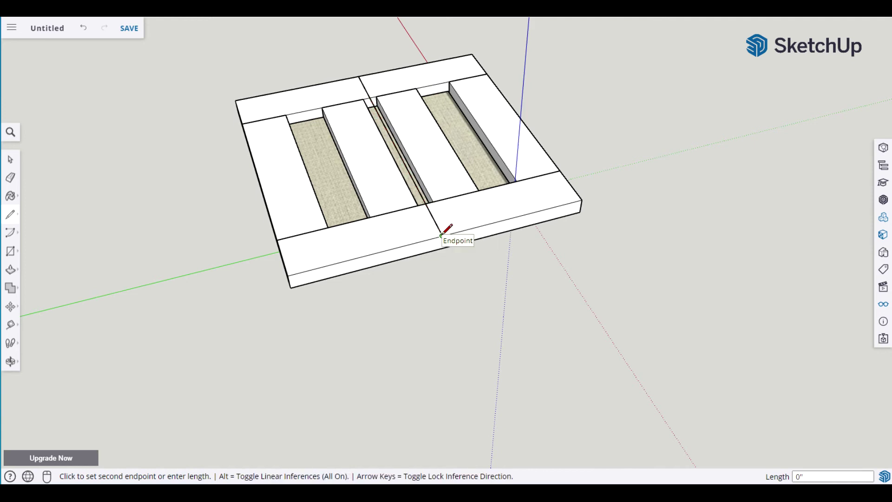
{"action": "key", "text": "Escape"}
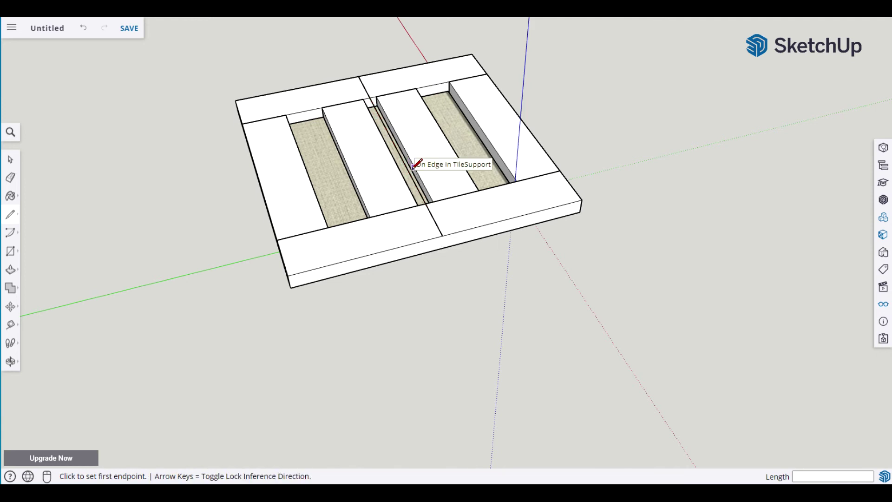
Draw a 1 1/2 inch upright line from a slat's edge midpoint.
{"action": "left_click", "coordinate": [396, 146]}
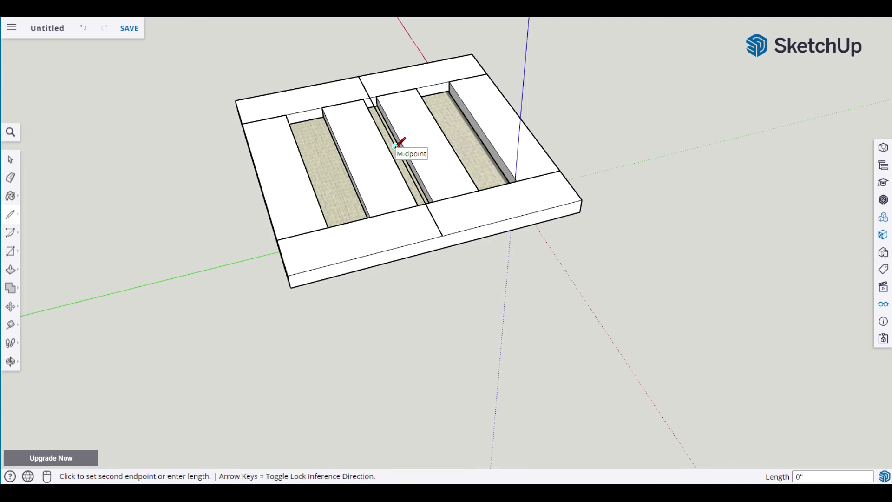
{"action": "left_click", "coordinate": [395, 121]}
{"action": "key", "text": "space"}
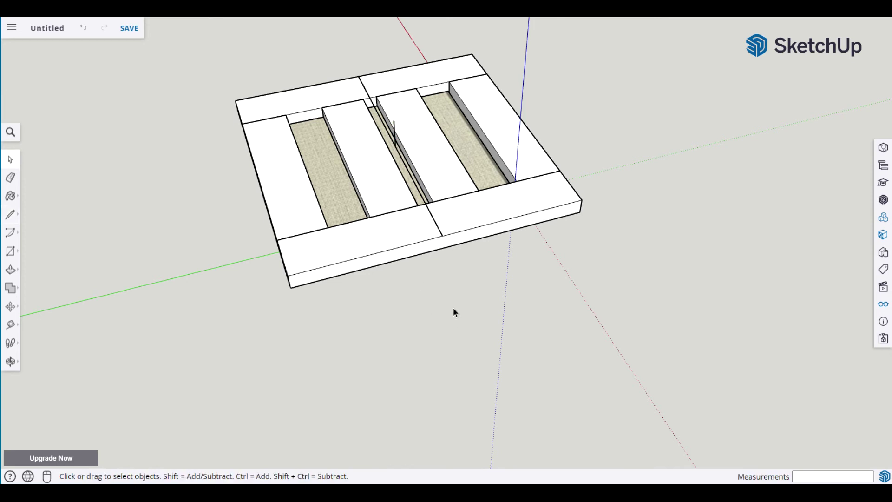
{"action": "scroll", "coordinate": [453, 308], "scroll_direction": "up", "scroll_amount": 2}
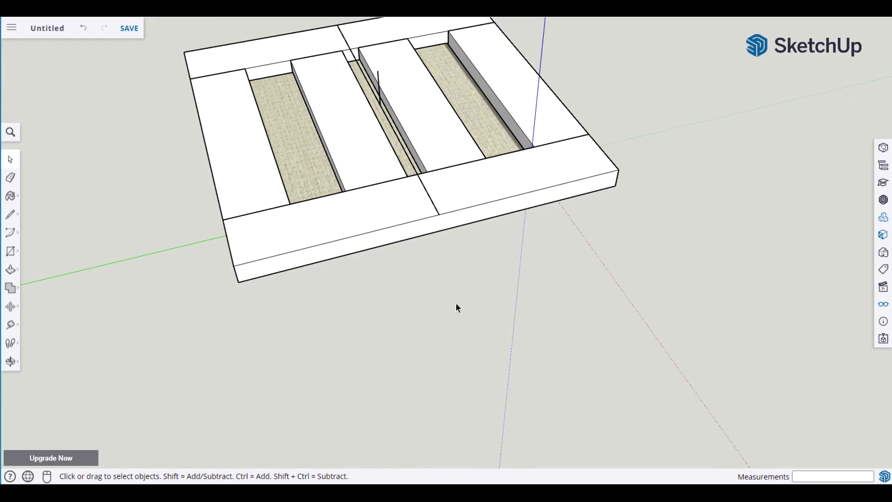
Move the whole tabletop from its reference endpoint to coordinates 10,0,0.
{"action": "triple_click", "coordinate": [371, 244]}
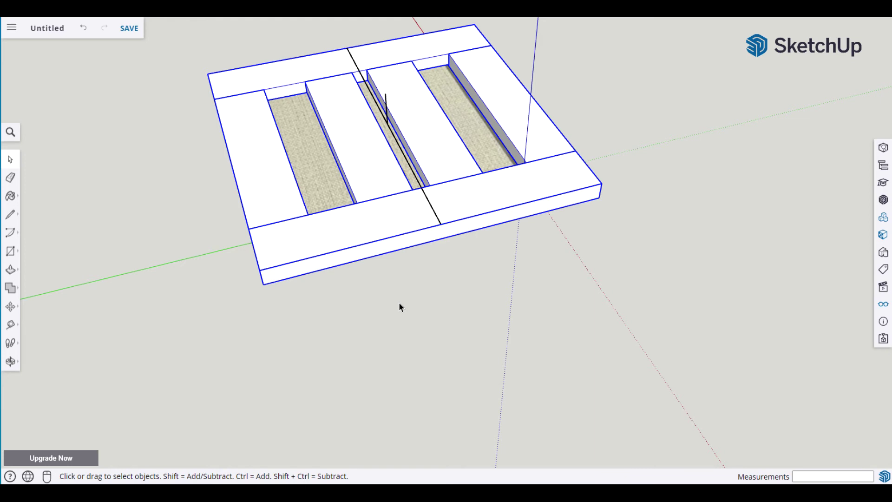
{"action": "key", "text": "m"}
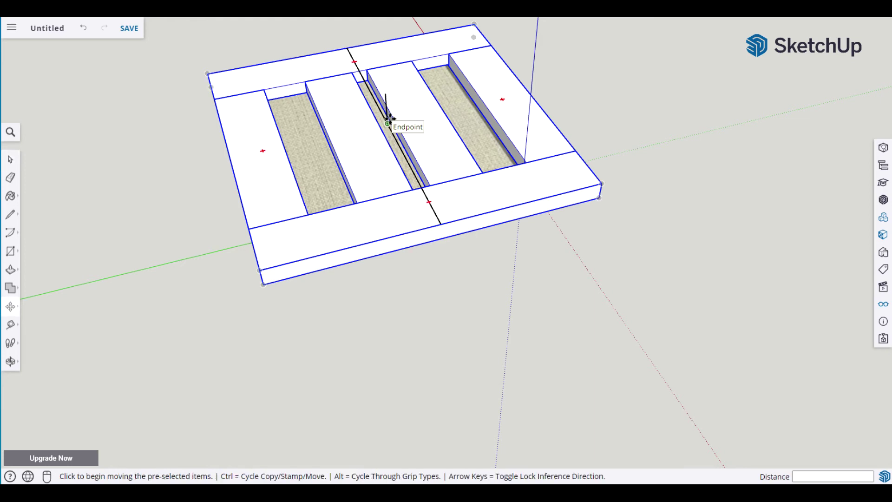
{"action": "left_click", "coordinate": [387, 120]}
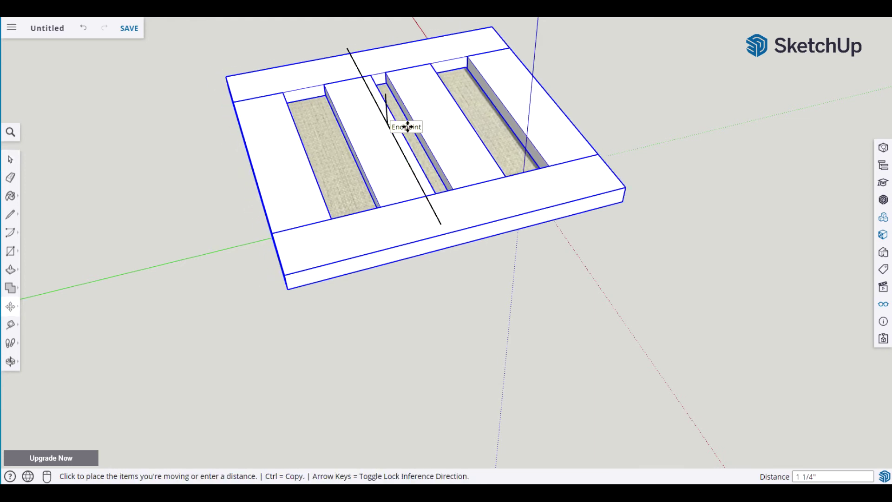
{"action": "type", "text": "1"}
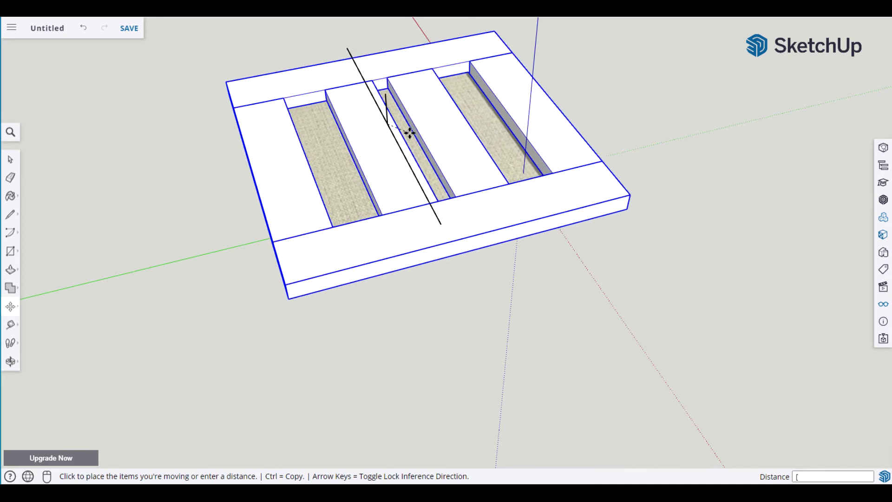
{"action": "type", "text": "0,0,0"}
{"action": "key", "text": "Return"}
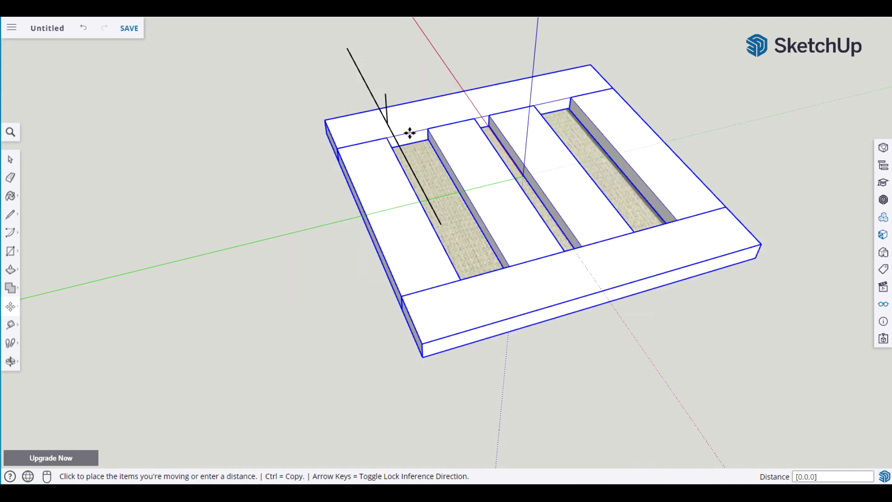
{"action": "key", "text": "space"}
Delete the stray centre and upright reference lines left on the tabletop.
{"action": "left_click", "coordinate": [178, 109]}
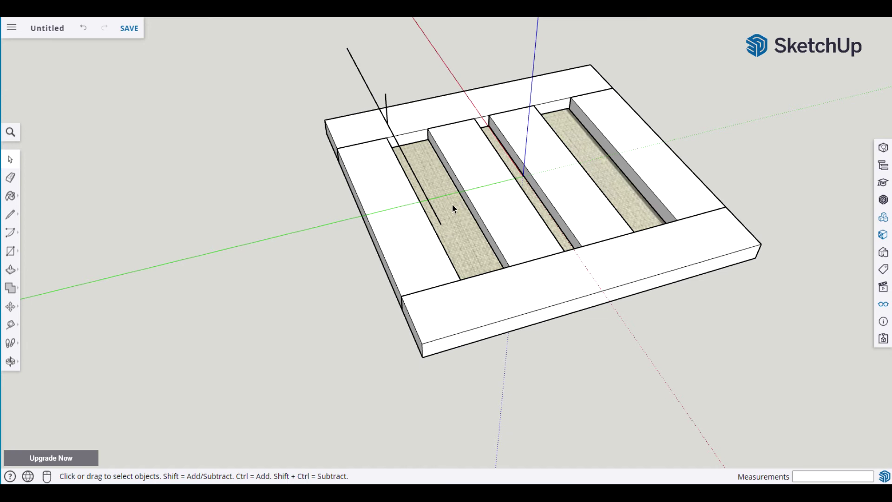
{"action": "left_click", "coordinate": [367, 87]}
{"action": "key", "text": "Delete"}
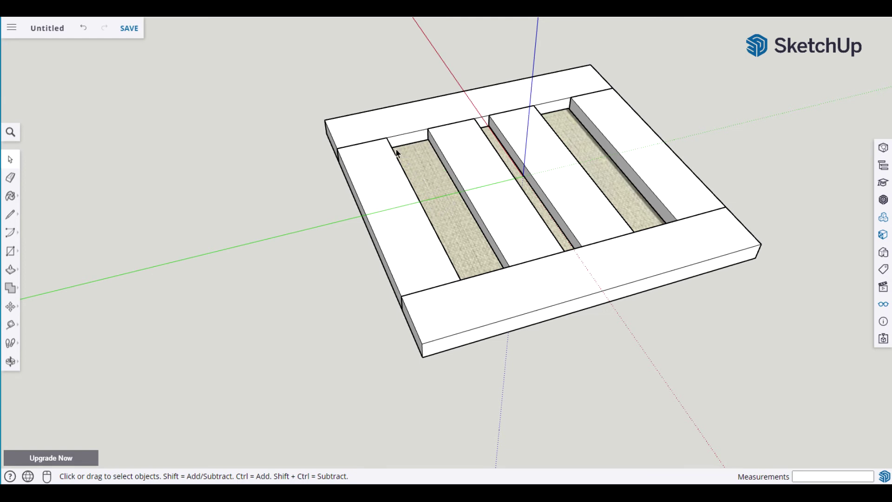
{"action": "scroll", "coordinate": [200, 202], "scroll_direction": "down", "scroll_amount": 3}
{"action": "middle_click_drag", "start_coordinate": [556, 237], "coordinate": [426, 241]}
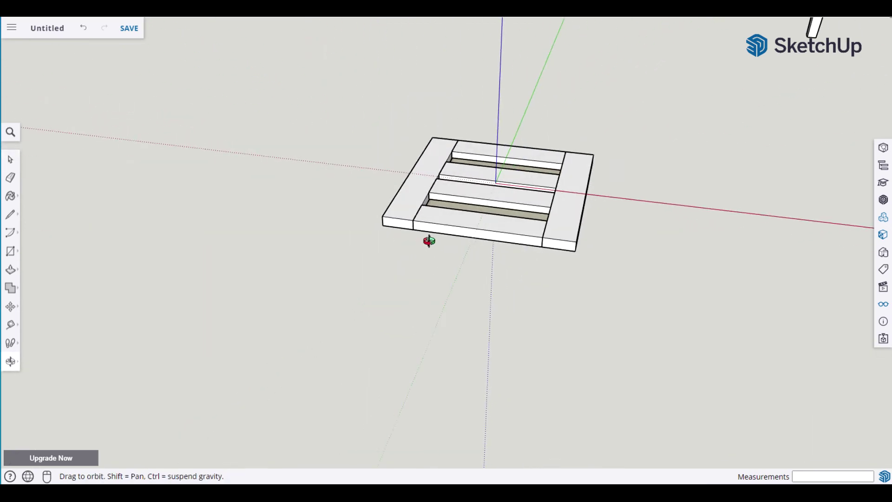
Insert the TableSupport leg-and-apron frame from the Components library beside the tabletop.
{"action": "middle_click_drag", "start_coordinate": [826, 400], "coordinate": [499, 344], "text": "shift"}
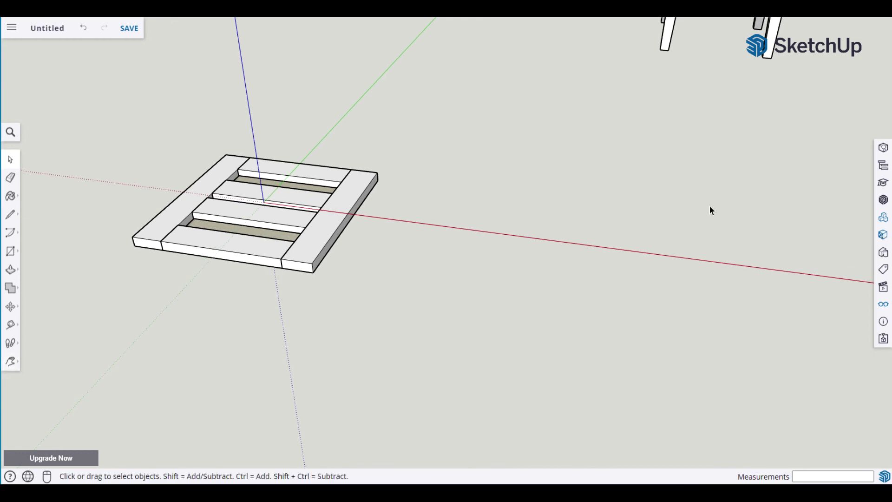
{"action": "left_click", "coordinate": [886, 221]}
{"action": "scroll", "coordinate": [809, 230], "scroll_direction": "down", "scroll_amount": 3}
{"action": "scroll", "coordinate": [808, 235], "scroll_direction": "down", "scroll_amount": 1}
{"action": "scroll", "coordinate": [807, 311], "scroll_direction": "down", "scroll_amount": 1}
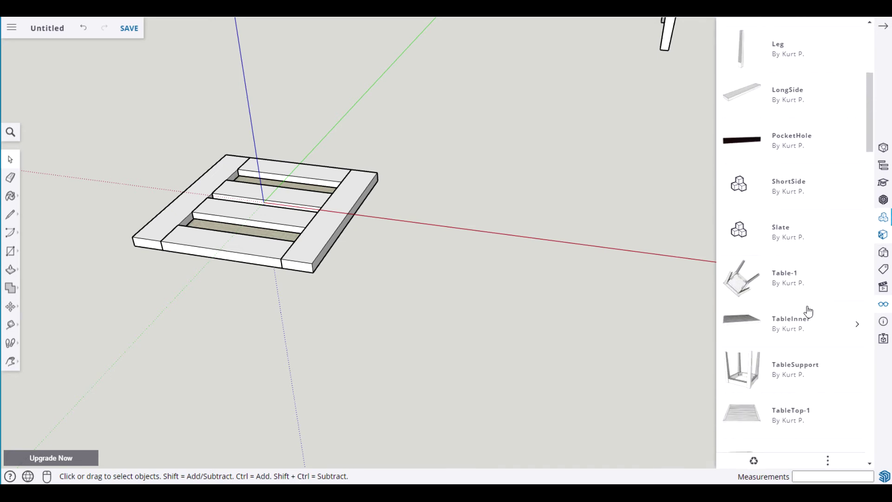
{"action": "scroll", "coordinate": [812, 315], "scroll_direction": "down", "scroll_amount": 1}
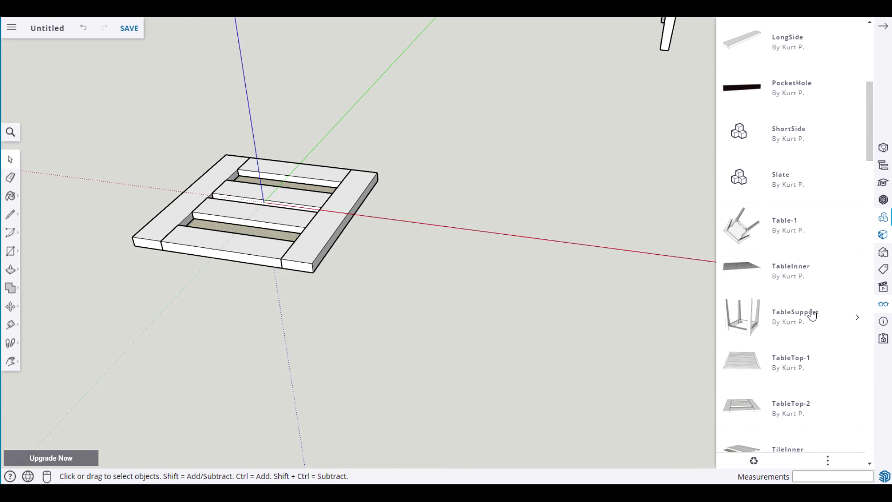
{"action": "left_click", "coordinate": [745, 318]}
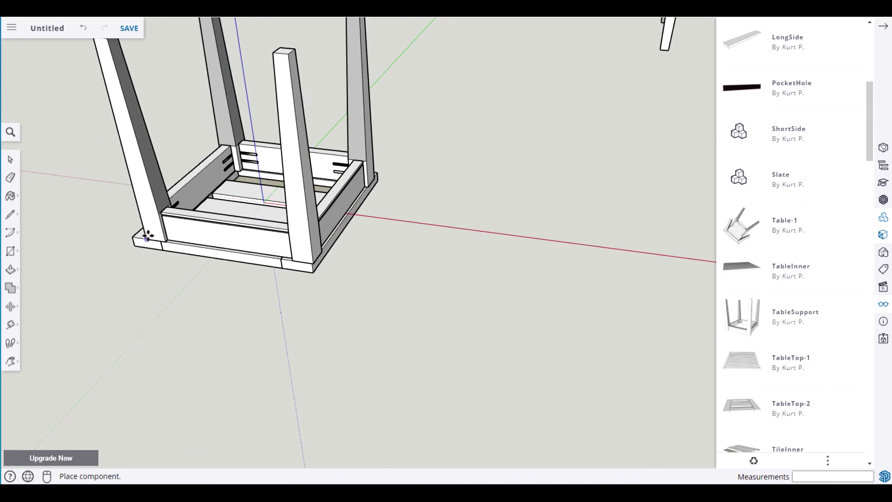
{"action": "left_click", "coordinate": [391, 221]}
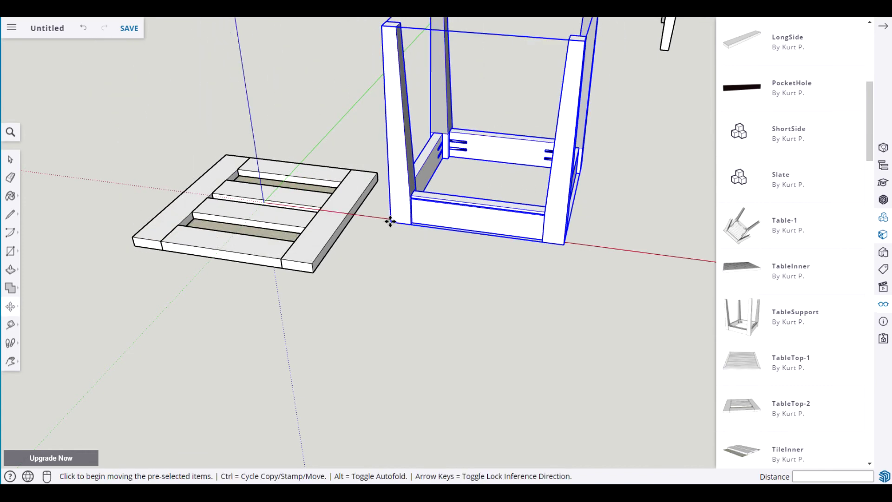
{"action": "key", "text": "space"}
{"action": "left_click", "coordinate": [506, 277]}
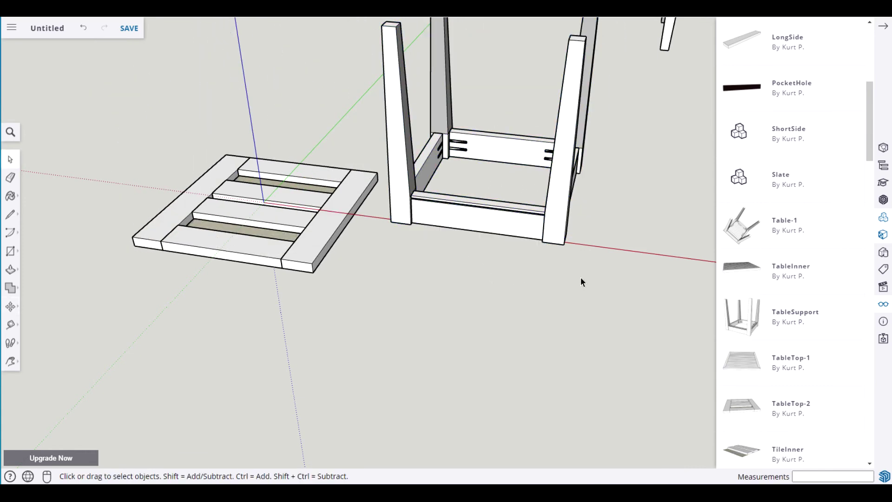
{"action": "left_click", "coordinate": [883, 26]}
{"action": "mouse_move", "coordinate": [683, 184]}
{"action": "middle_mouse_down"}
{"action": "mouse_move", "coordinate": [546, 351]}
{"action": "mouse_move", "coordinate": [574, 350]}
{"action": "middle_mouse_up"}
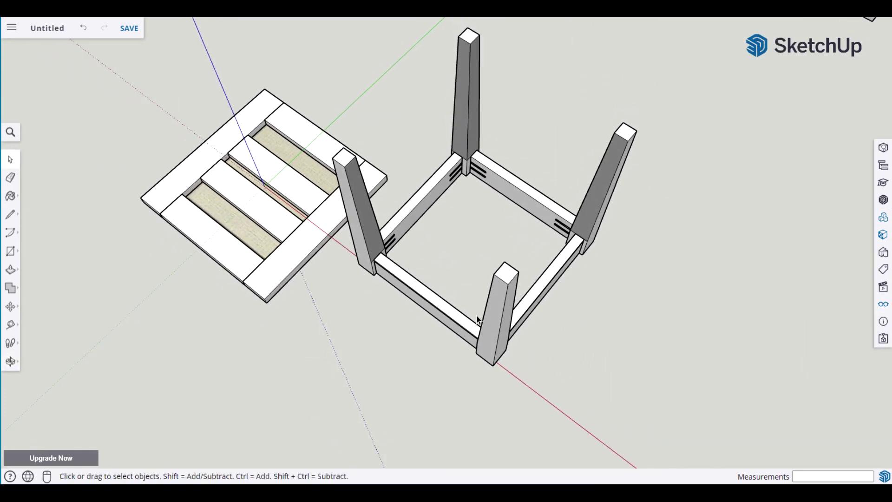
Draw a 14" centre line across the base from the Apron-2 midpoint to the Apron-1 midpoint.
{"action": "left_click", "coordinate": [506, 318]}
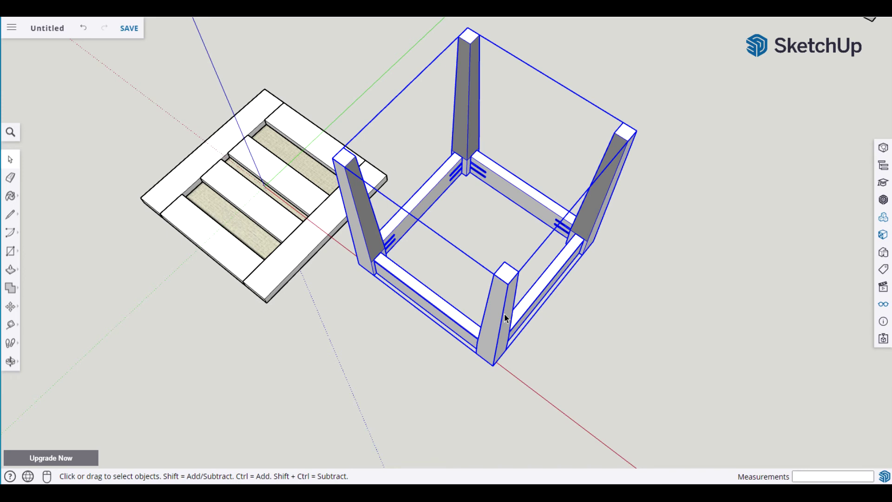
{"action": "key", "text": "l"}
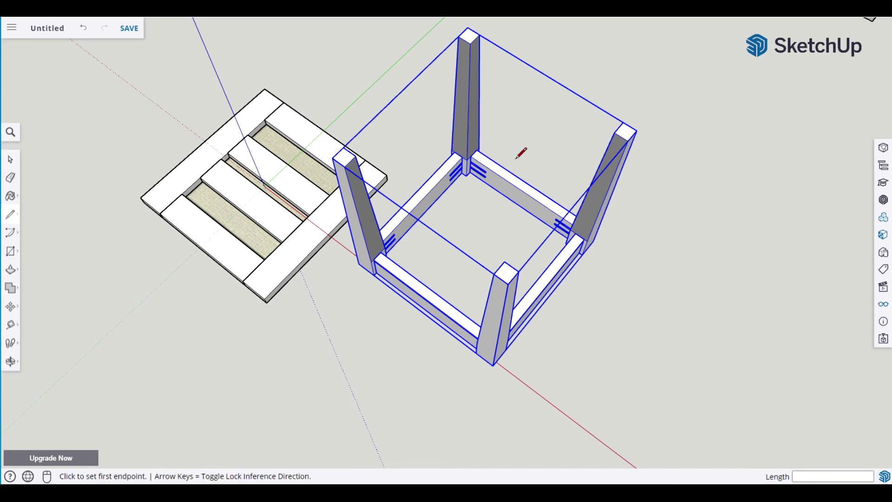
{"action": "left_click", "coordinate": [523, 187]}
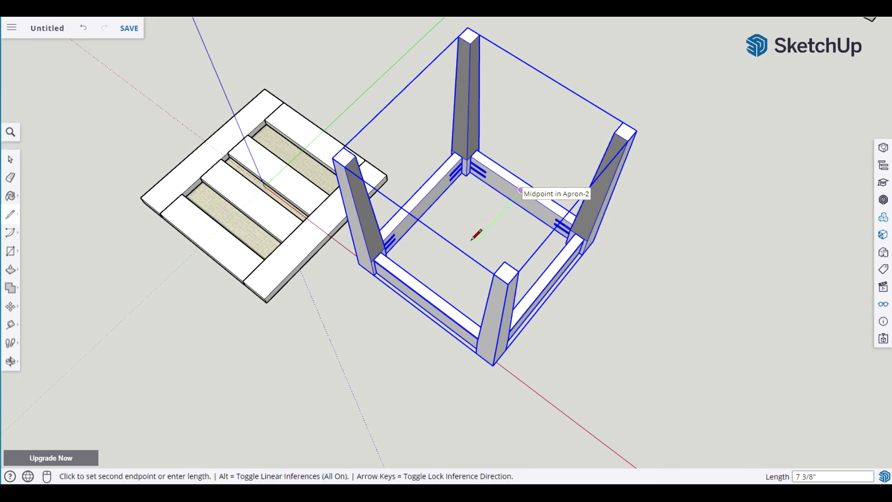
{"action": "left_click", "coordinate": [432, 285]}
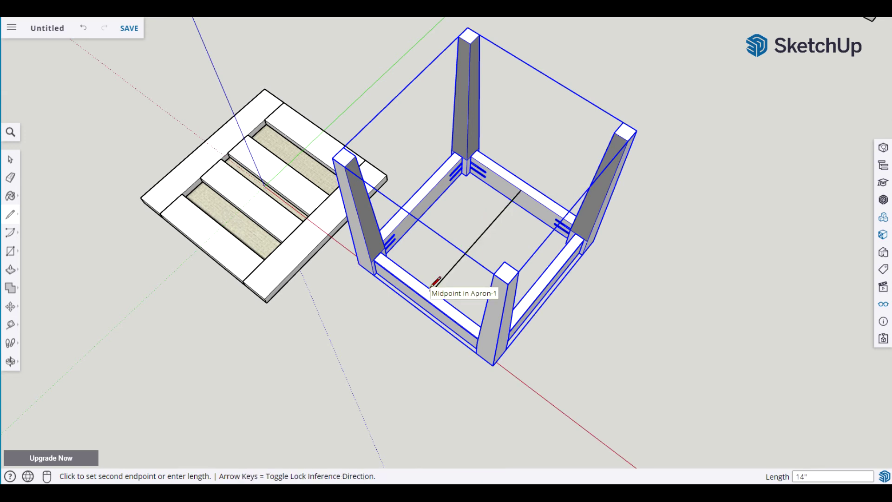
{"action": "key", "text": "Escape"}
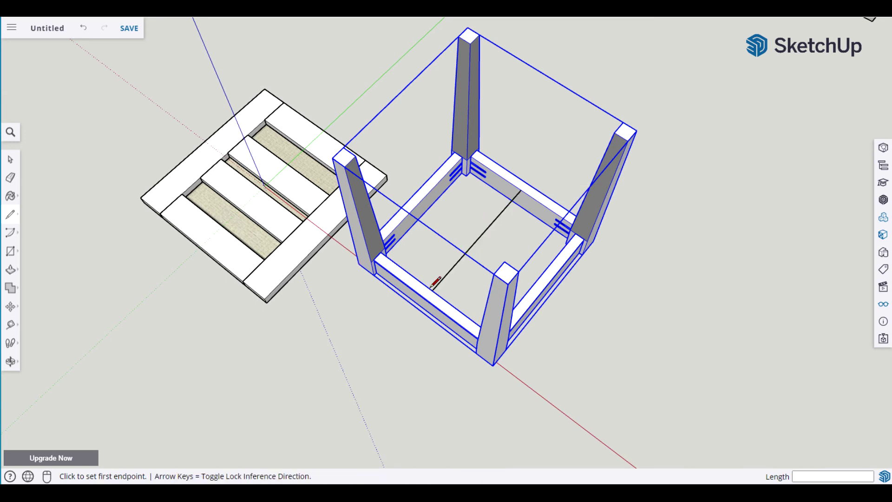
Draw a short vertical line rising from the centre line's midpoint.
{"action": "left_click", "coordinate": [478, 239]}
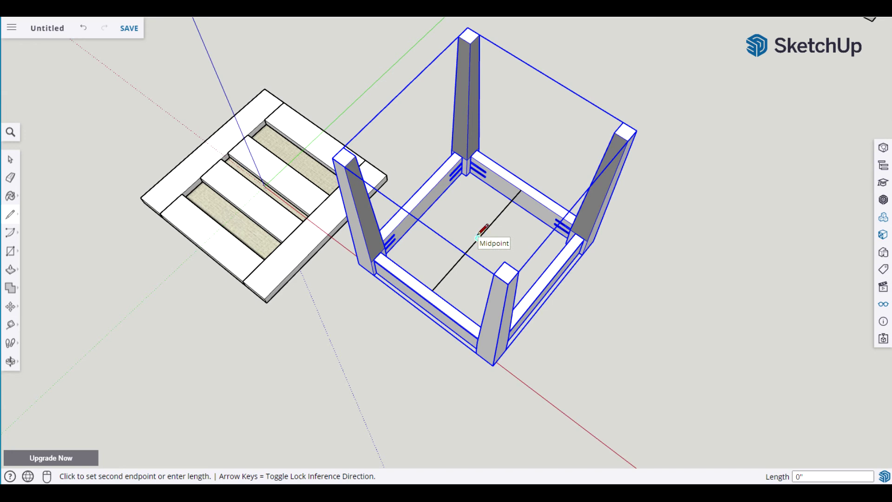
{"action": "left_click", "coordinate": [480, 218]}
{"action": "key", "text": "space"}
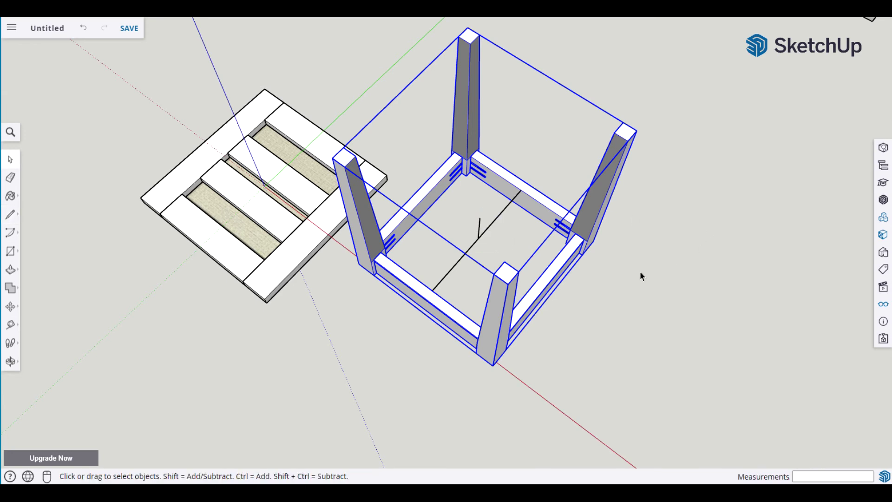
{"action": "key", "text": "m"}
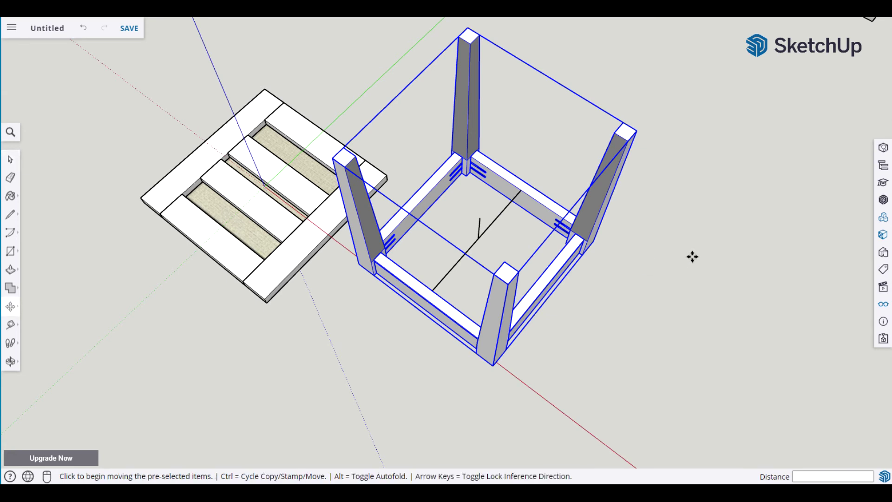
Move the table base by its centre-line endpoint onto the TableTop-2 tabletop at the entered coordinates.
{"action": "left_click", "coordinate": [480, 239]}
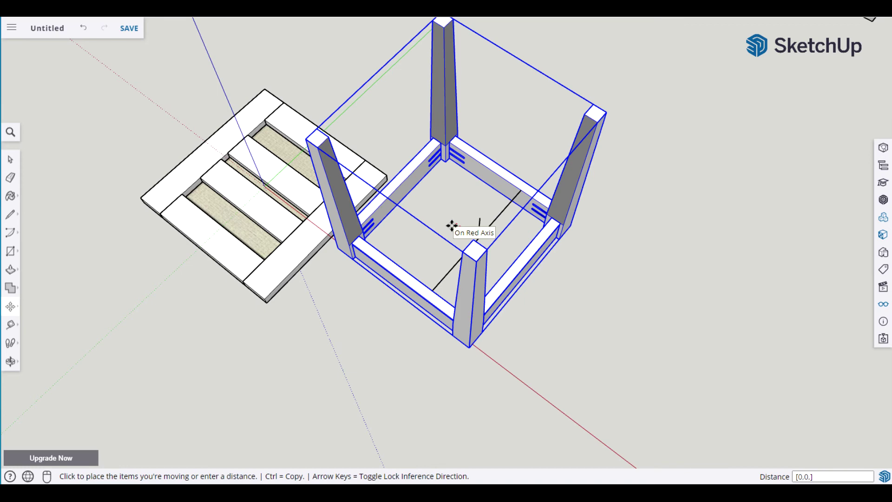
{"action": "key", "text": "Return"}
{"action": "key", "text": "space"}
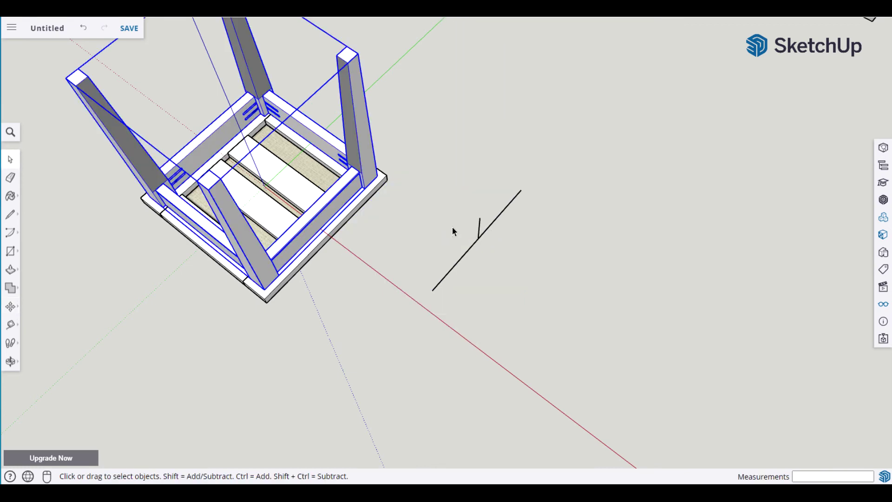
{"action": "left_click", "coordinate": [452, 227]}
{"action": "middle_click_drag", "start_coordinate": [457, 232], "coordinate": [348, 304]}
{"action": "scroll", "coordinate": [386, 303], "scroll_direction": "up", "scroll_amount": 5}
{"action": "middle_click_drag", "start_coordinate": [495, 251], "coordinate": [515, 399], "text": "shift"}
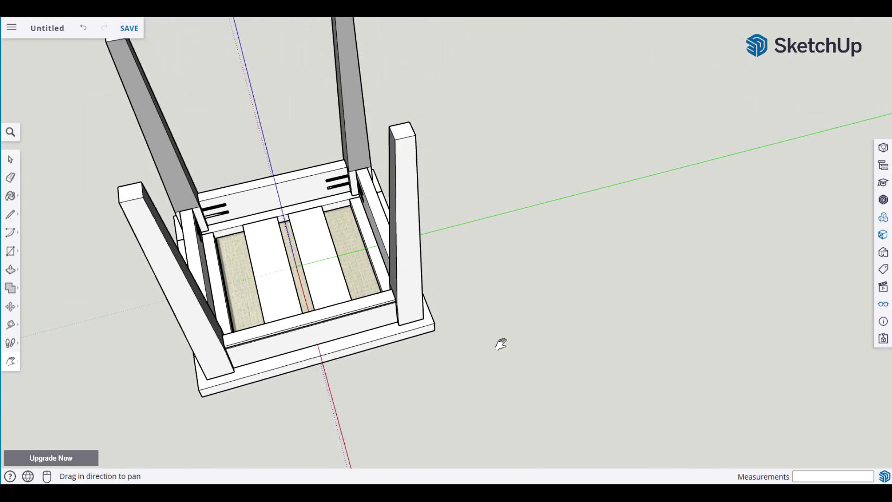
{"action": "scroll", "coordinate": [502, 343], "scroll_direction": "up", "scroll_amount": 2}
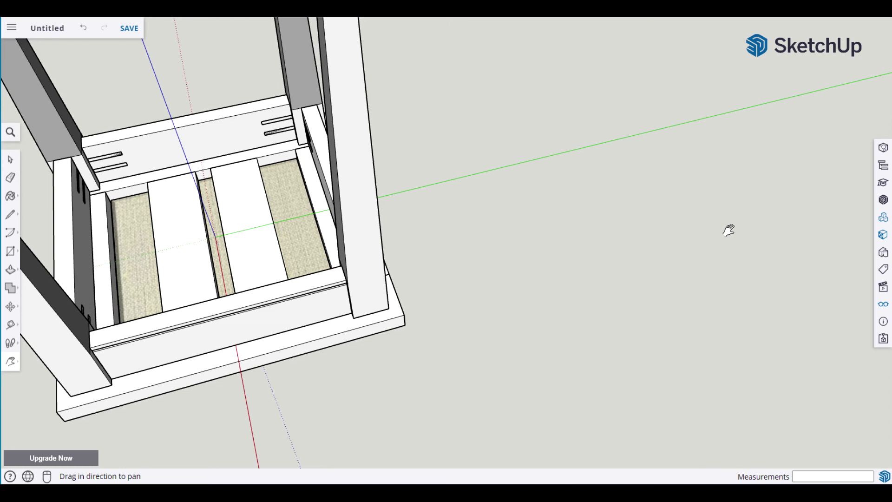
Place a ConnectBlock component from the Components library inside the upturned table frame.
{"action": "key", "text": "space"}
{"action": "left_click", "coordinate": [883, 217]}
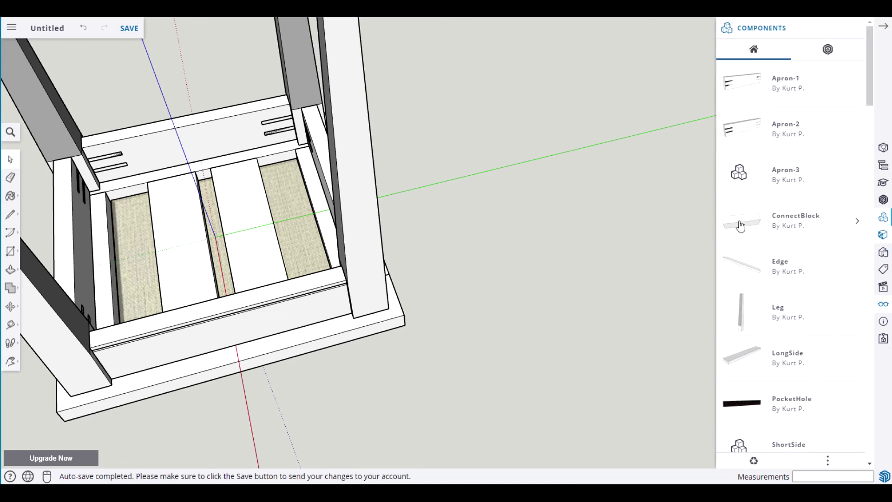
{"action": "scroll", "coordinate": [738, 223], "scroll_direction": "down", "scroll_amount": 9}
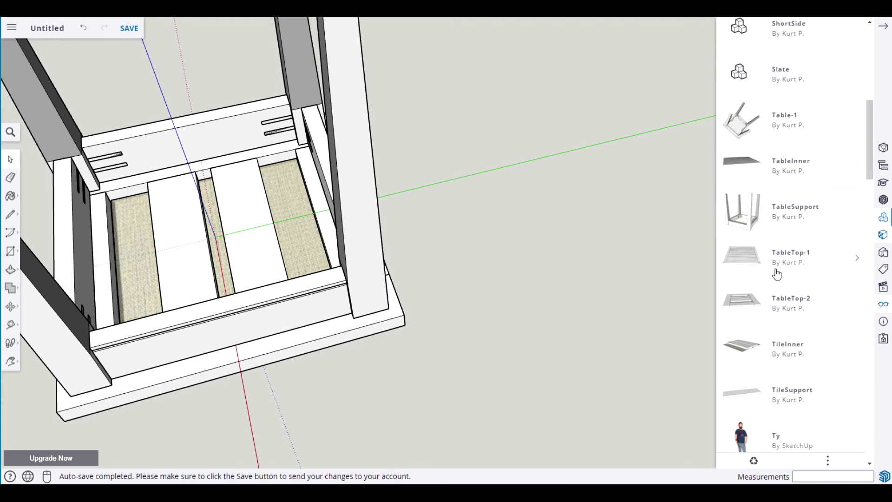
{"action": "scroll", "coordinate": [777, 274], "scroll_direction": "down", "scroll_amount": 3}
{"action": "scroll", "coordinate": [778, 274], "scroll_direction": "up", "scroll_amount": 7}
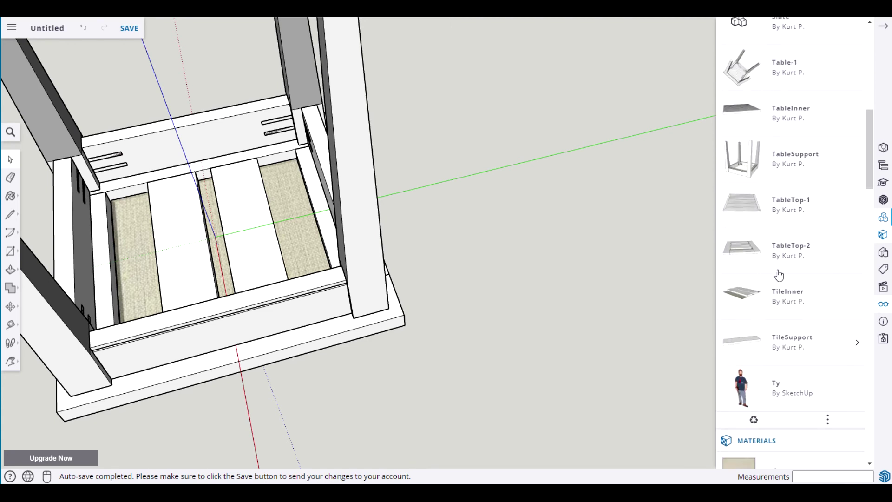
{"action": "scroll", "coordinate": [779, 275], "scroll_direction": "up", "scroll_amount": 2}
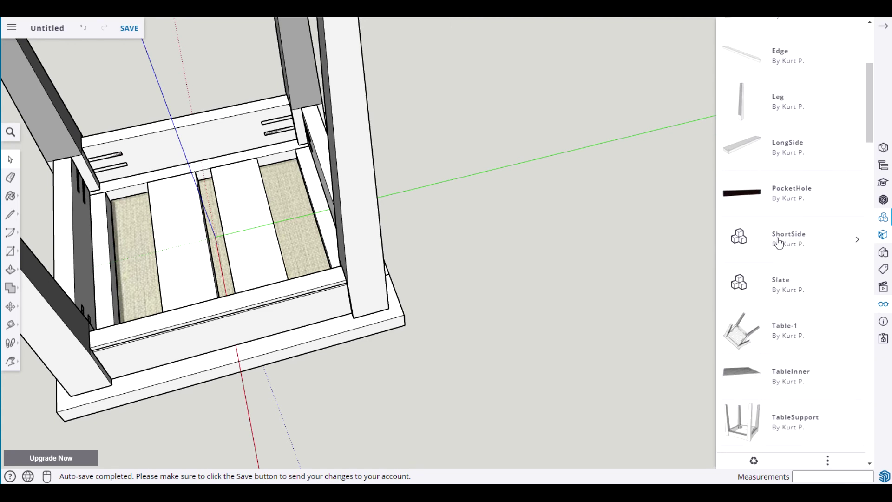
{"action": "scroll", "coordinate": [786, 240], "scroll_direction": "up", "scroll_amount": 6}
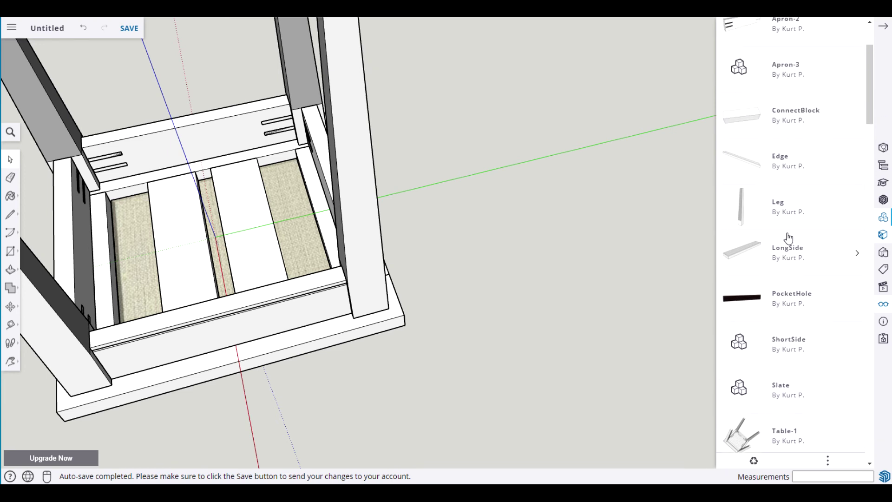
{"action": "left_click", "coordinate": [737, 172]}
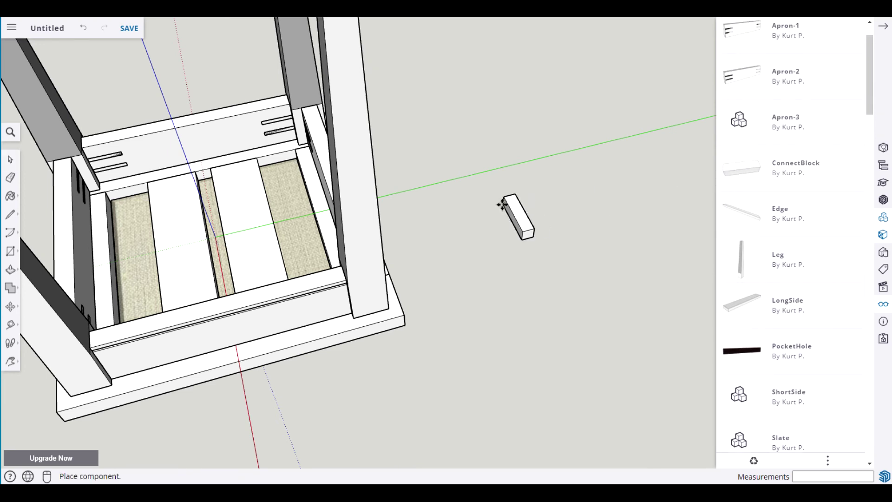
{"action": "left_click", "coordinate": [497, 209]}
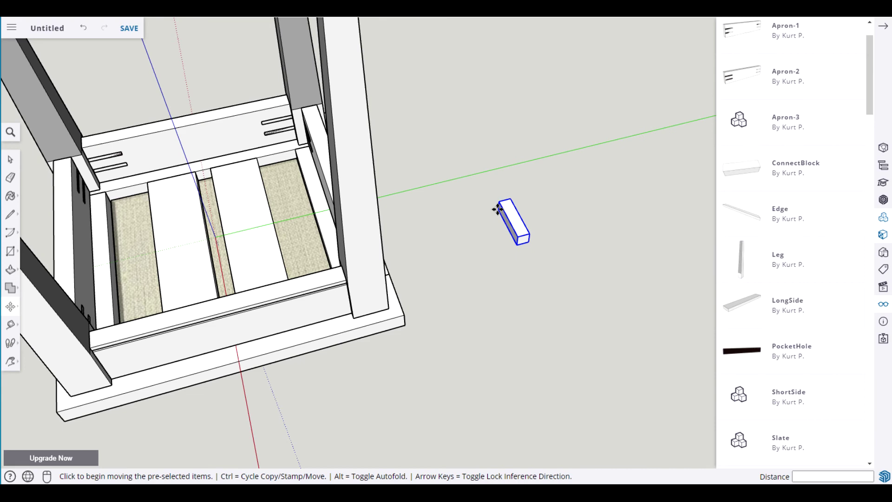
{"action": "middle_click_drag", "start_coordinate": [418, 261], "coordinate": [434, 249]}
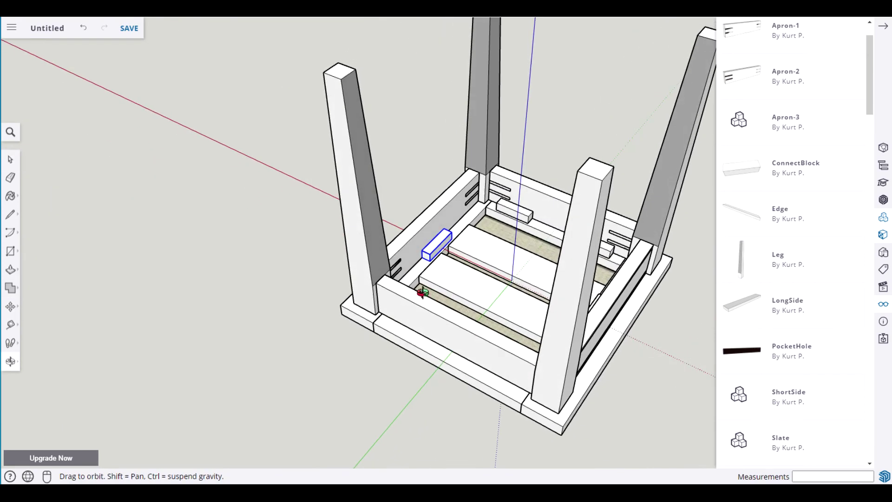
Select the whole assembled table with Ctrl+A and orbit around it to review.
{"action": "key", "text": "space"}
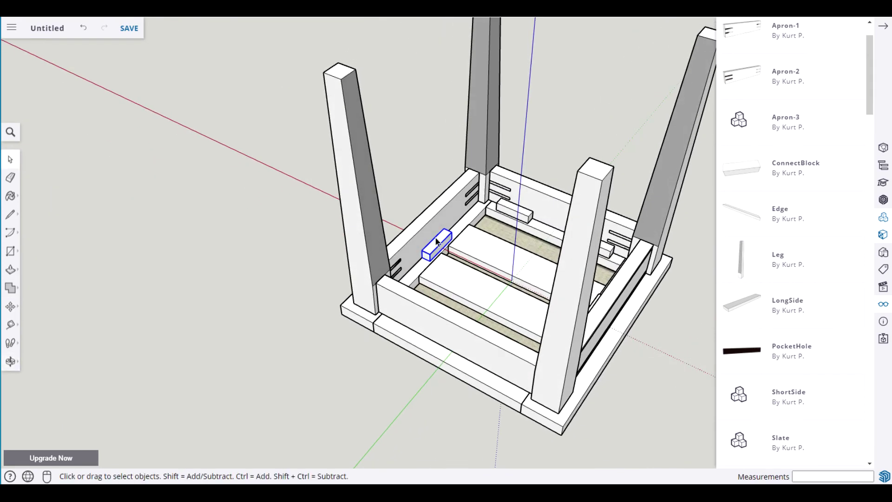
{"action": "left_click", "coordinate": [426, 350]}
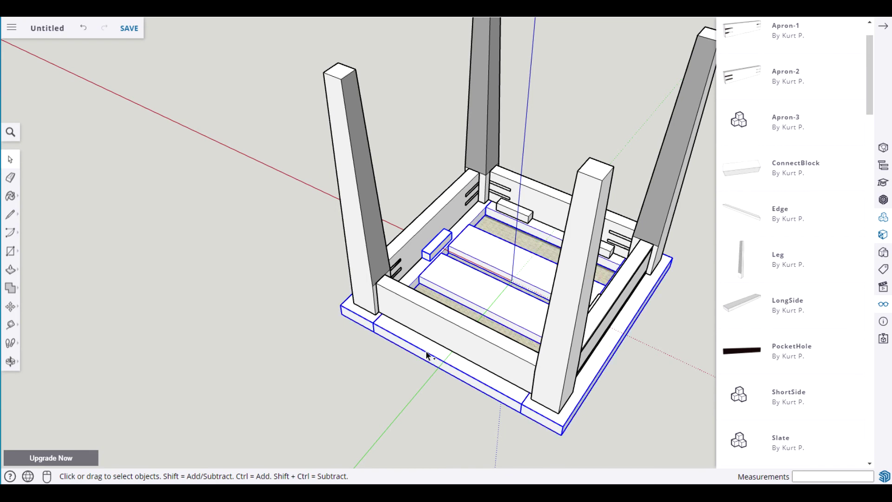
{"action": "key", "text": "ctrl+a"}
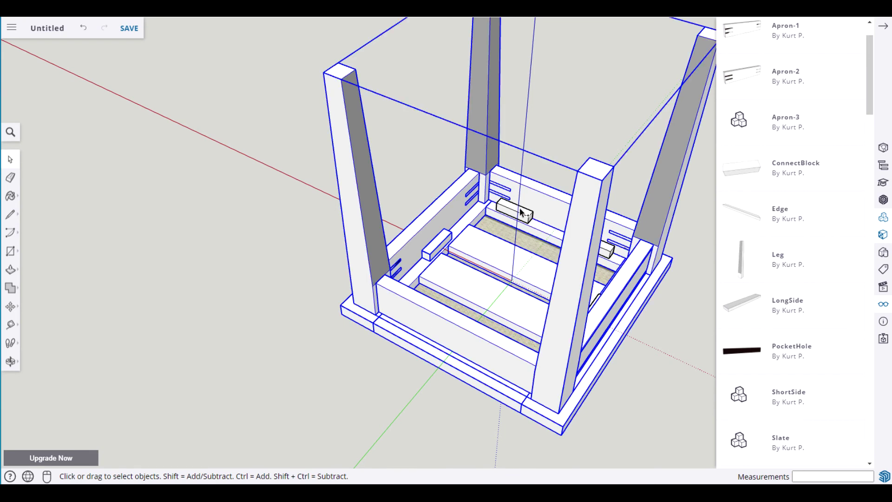
{"action": "middle_click_drag", "start_coordinate": [497, 286], "coordinate": [336, 334]}
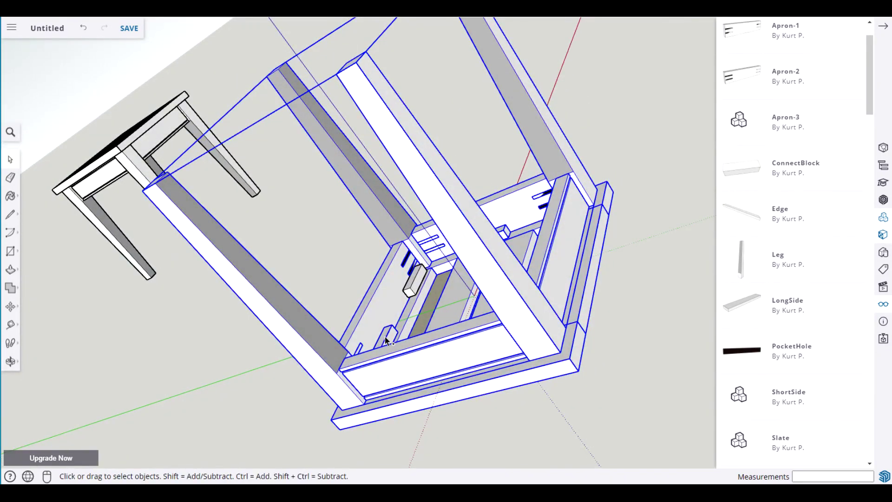
{"action": "left_click", "coordinate": [419, 279]}
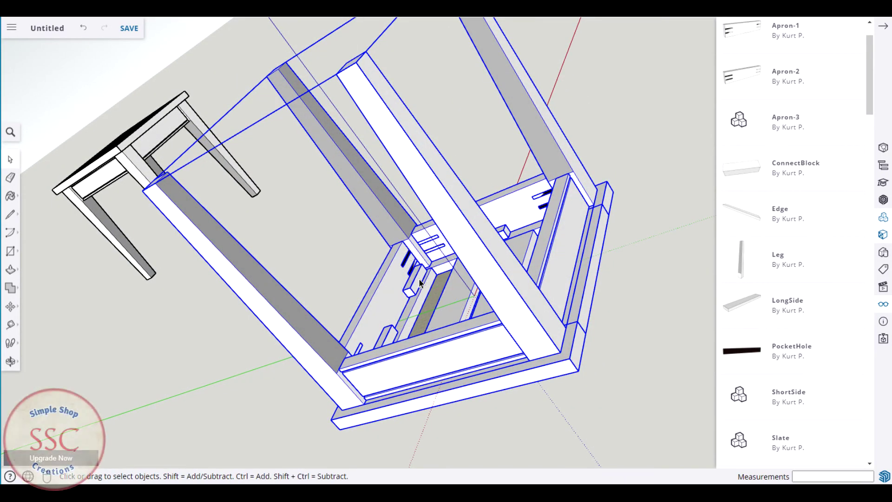
Flip the selected table along an axis so it stands upright.
{"action": "right_click", "coordinate": [423, 370]}
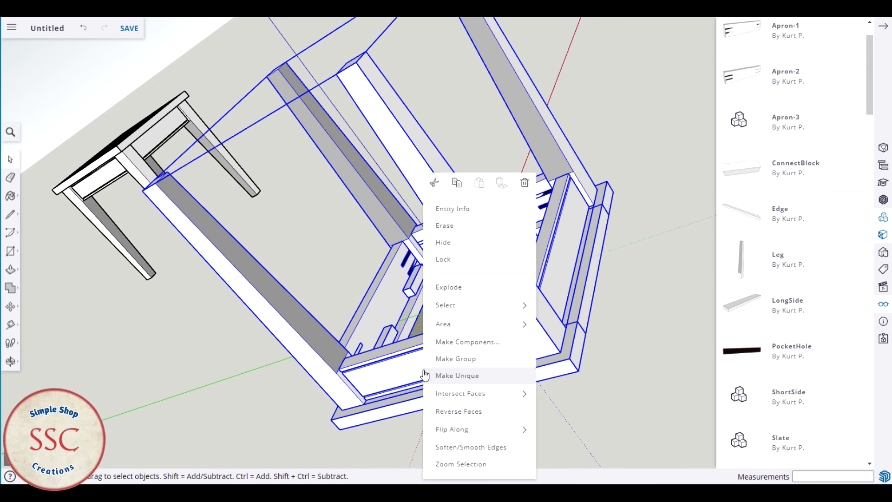
{"action": "mouse_move", "coordinate": [479, 425]}
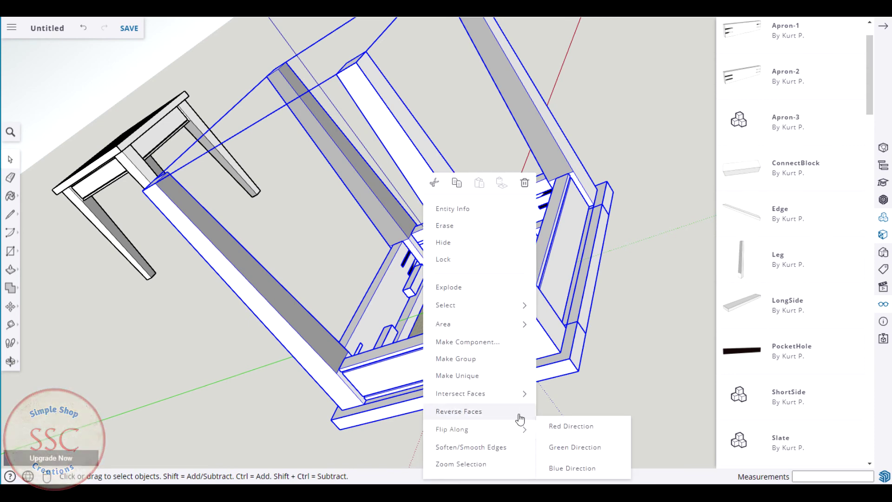
{"action": "left_click", "coordinate": [566, 461]}
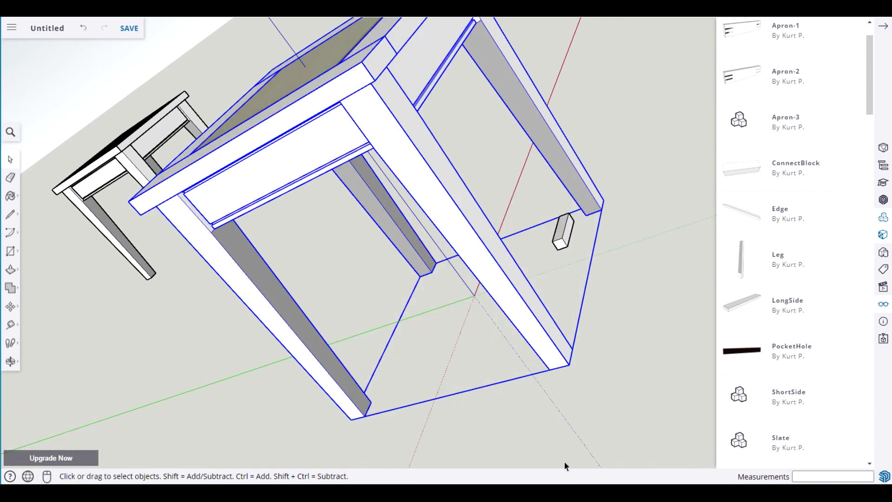
Make the whole table assembly a component named Table-2.
{"action": "key", "text": "g"}
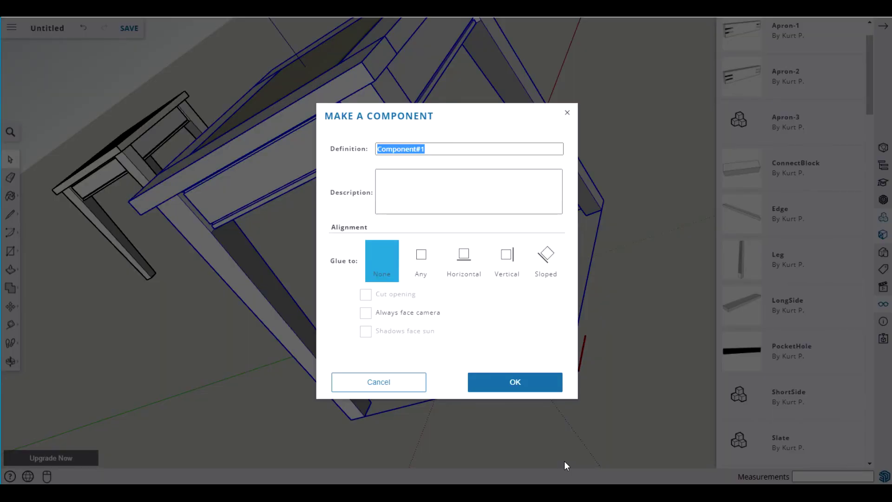
{"action": "type", "text": "TA"}
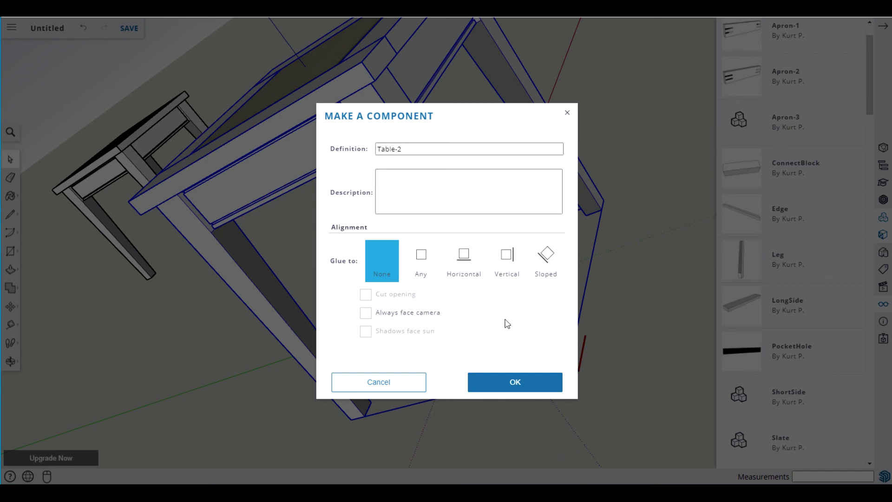
{"action": "left_click", "coordinate": [516, 383]}
{"action": "middle_click_drag", "start_coordinate": [592, 321], "coordinate": [556, 291]}
{"action": "left_click", "coordinate": [519, 280]}
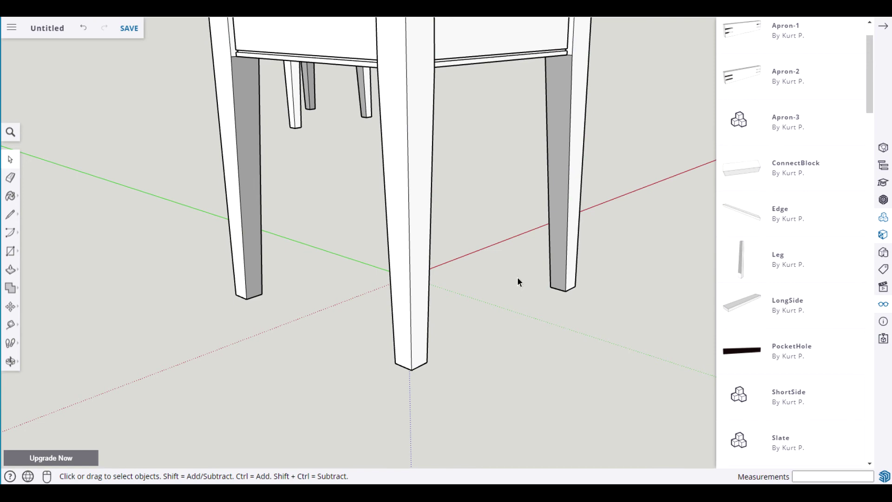
Zoom out and orbit so both tables are visible, then select the slatted-top table.
{"action": "scroll", "coordinate": [514, 286], "scroll_direction": "down", "scroll_amount": 5}
{"action": "middle_click_drag", "start_coordinate": [512, 291], "coordinate": [518, 423]}
{"action": "scroll", "coordinate": [468, 445], "scroll_direction": "down", "scroll_amount": 3}
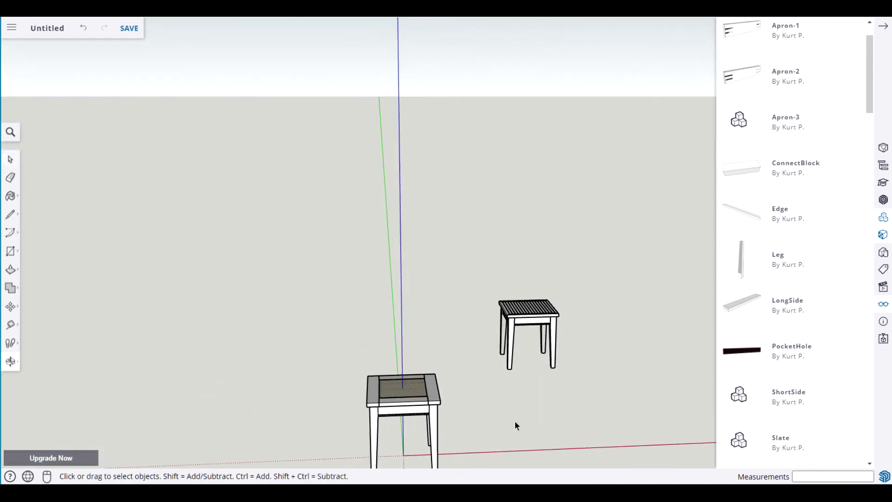
{"action": "scroll", "coordinate": [512, 402], "scroll_direction": "down", "scroll_amount": 2}
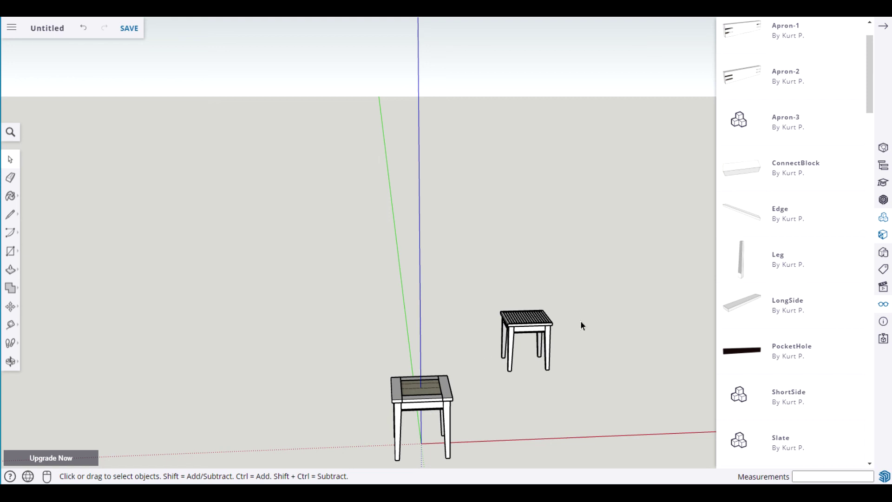
{"action": "left_click", "coordinate": [535, 325]}
Move the slatted-top table down by its bottom corner to sit on the ground.
{"action": "key", "text": "m"}
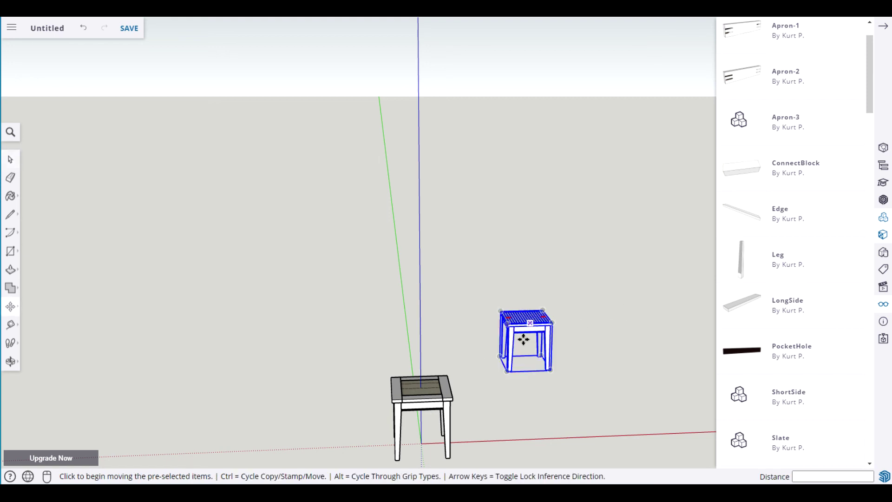
{"action": "left_click", "coordinate": [506, 370]}
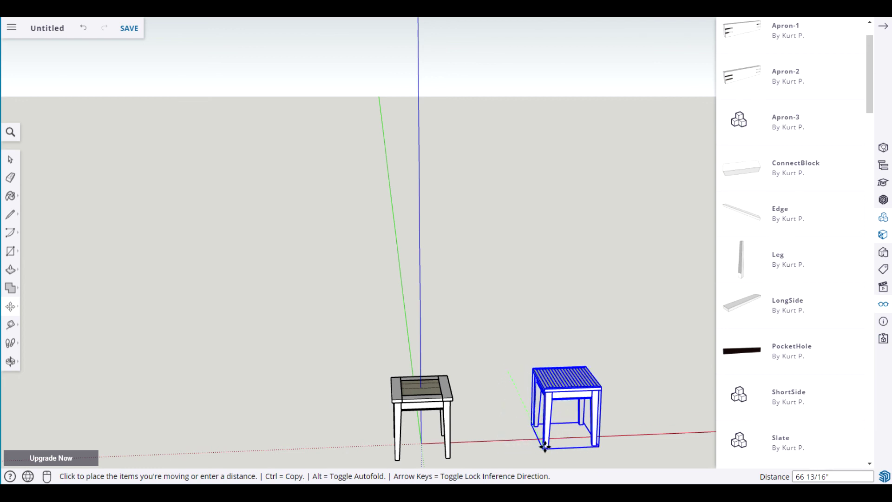
{"action": "left_click", "coordinate": [545, 447]}
{"action": "key", "text": "space"}
Slide the tiled-top table along the red axis to stand beside the slatted table.
{"action": "scroll", "coordinate": [481, 431], "scroll_direction": "up", "scroll_amount": 4}
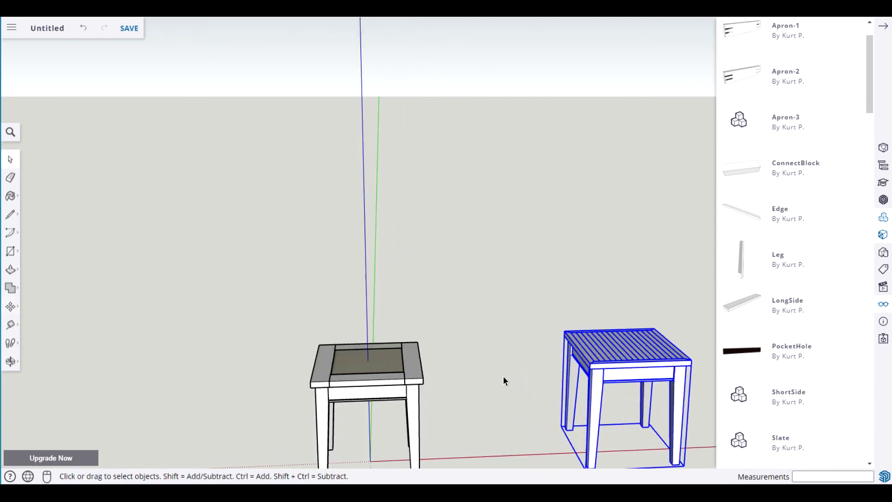
{"action": "key", "text": "h"}
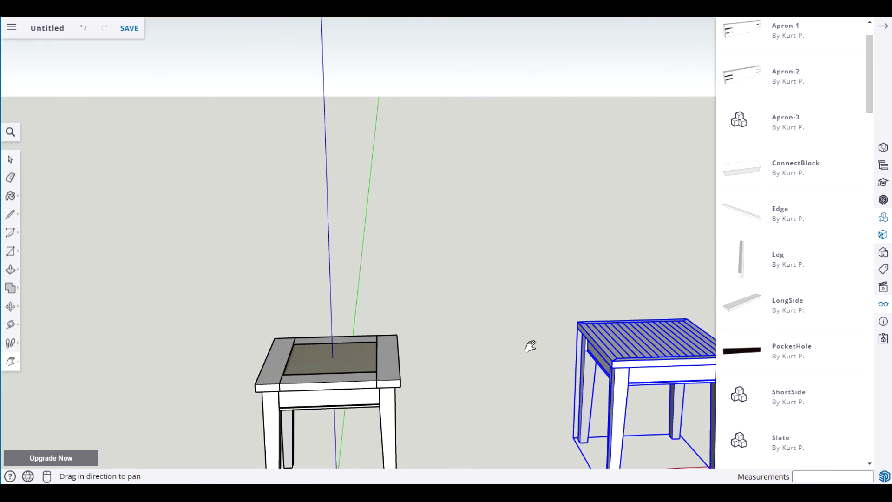
{"action": "left_click_drag", "start_coordinate": [530, 347], "coordinate": [412, 243]}
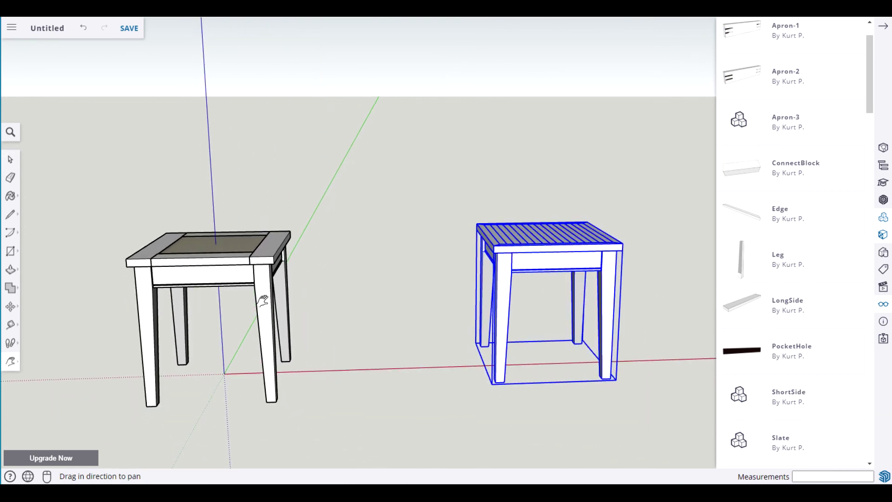
{"action": "key", "text": "space"}
{"action": "left_click", "coordinate": [248, 273]}
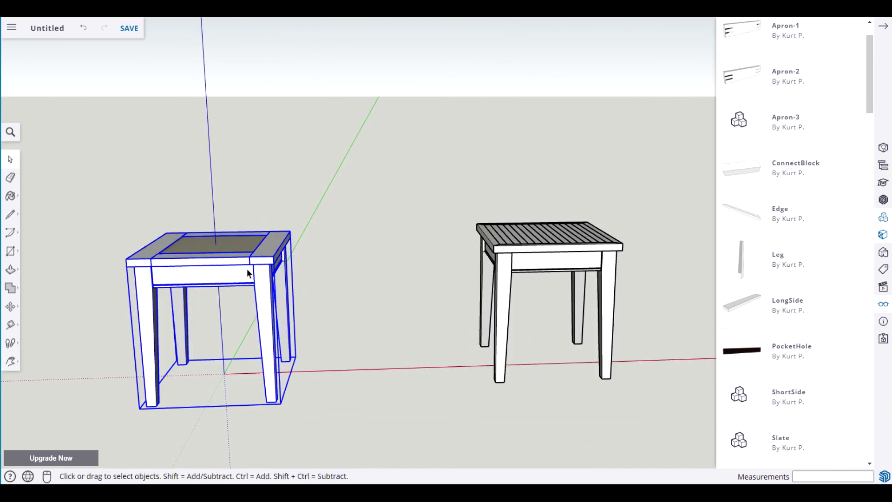
{"action": "key", "text": "m"}
{"action": "left_click", "coordinate": [281, 403]}
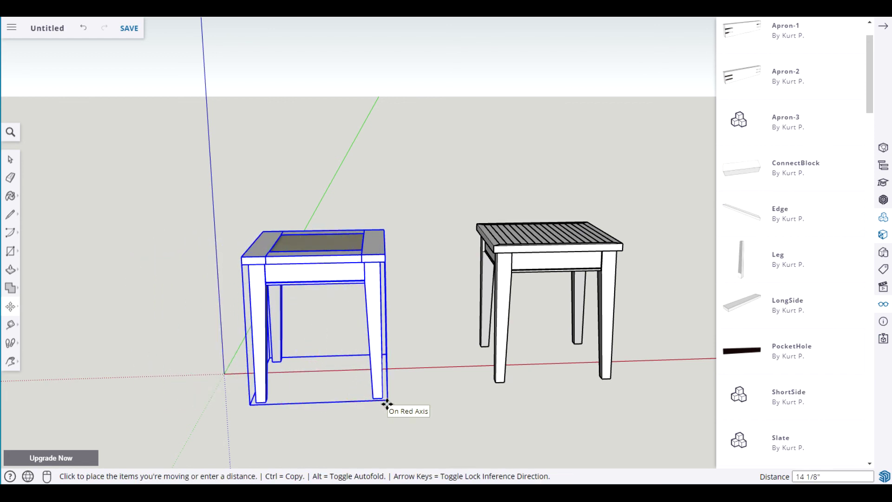
{"action": "left_click", "coordinate": [386, 408]}
{"action": "key", "text": "space"}
Deselect, tilt the view down to eye level and zoom in on both tables.
{"action": "left_click", "coordinate": [453, 400]}
{"action": "key", "text": "o"}
{"action": "left_click_drag", "start_coordinate": [452, 400], "coordinate": [449, 332]}
{"action": "key", "text": "space"}
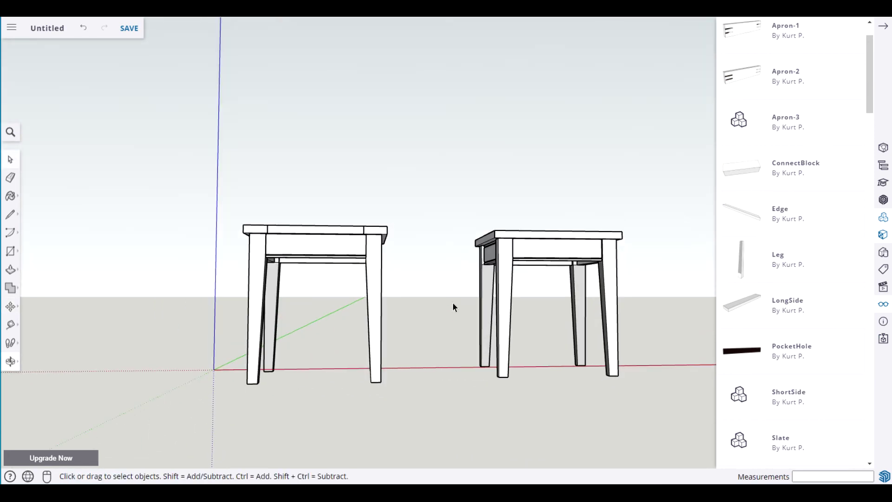
{"action": "scroll", "coordinate": [343, 299], "scroll_direction": "up", "scroll_amount": 5}
{"action": "scroll", "coordinate": [344, 305], "scroll_direction": "up", "scroll_amount": 3}
{"action": "middle_click_drag", "start_coordinate": [388, 279], "coordinate": [374, 313]}
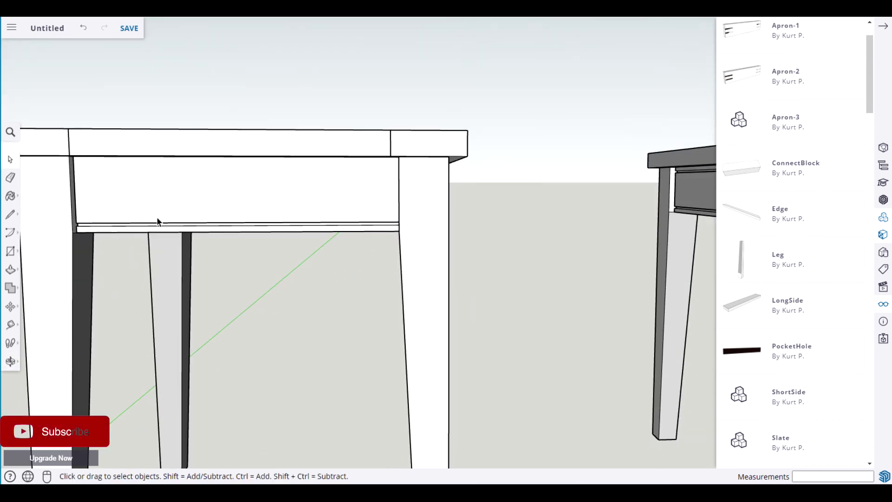
{"action": "middle_click_drag", "start_coordinate": [581, 264], "coordinate": [599, 312]}
{"action": "middle_click_drag", "start_coordinate": [438, 331], "coordinate": [539, 265]}
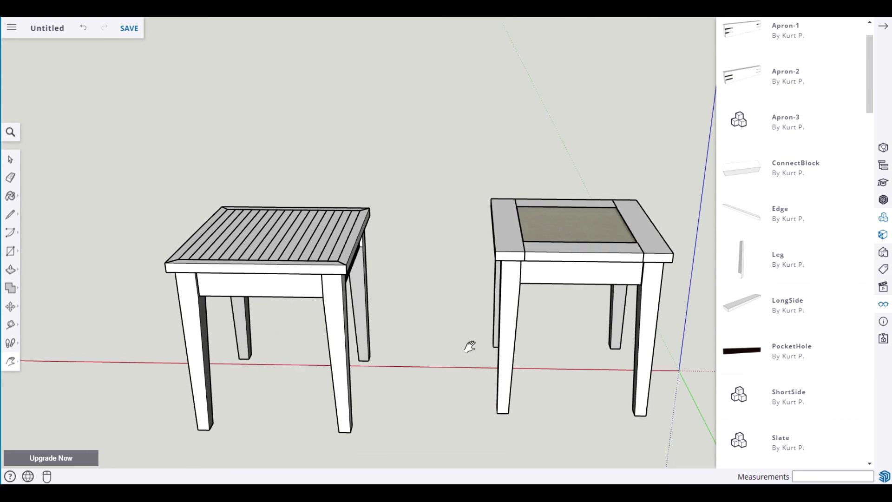
{"action": "scroll", "coordinate": [467, 347], "scroll_direction": "down", "scroll_amount": 2}
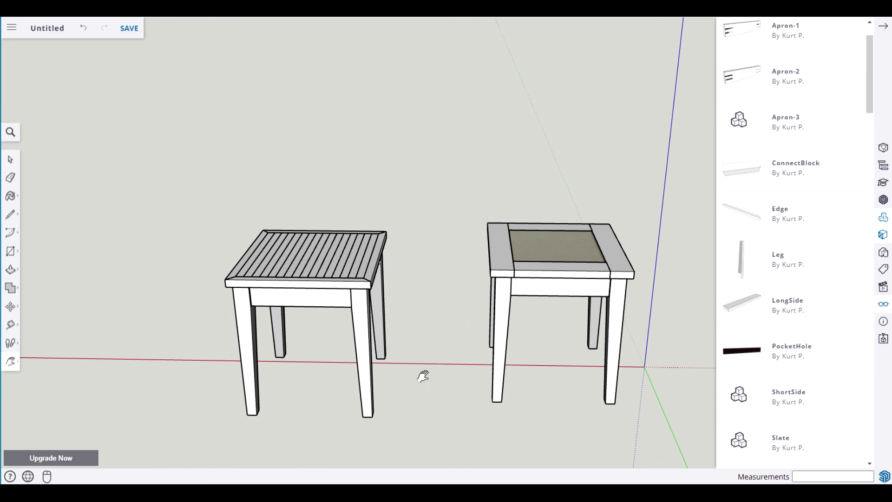
{"action": "middle_click_drag", "start_coordinate": [427, 370], "coordinate": [421, 305]}
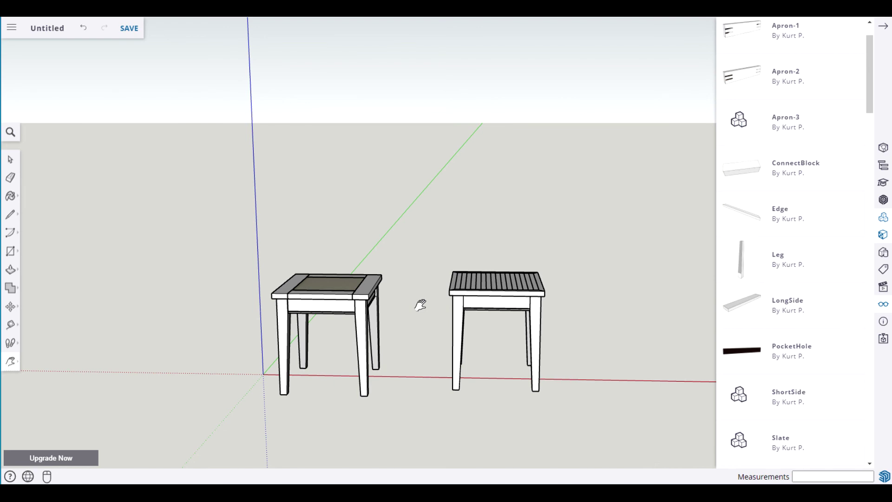